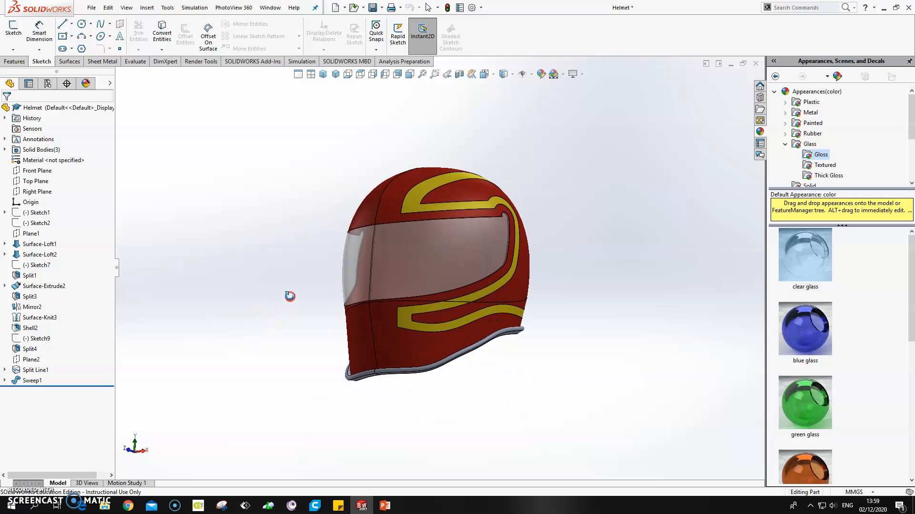
# Create a new part document
pyautogui.click(91, 7)
pyautogui.click(103, 23)
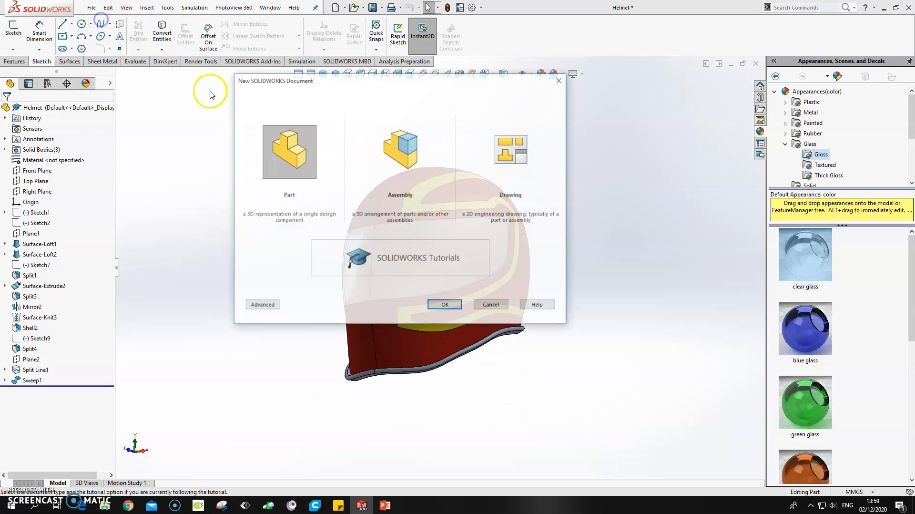
pyautogui.click(437, 304)
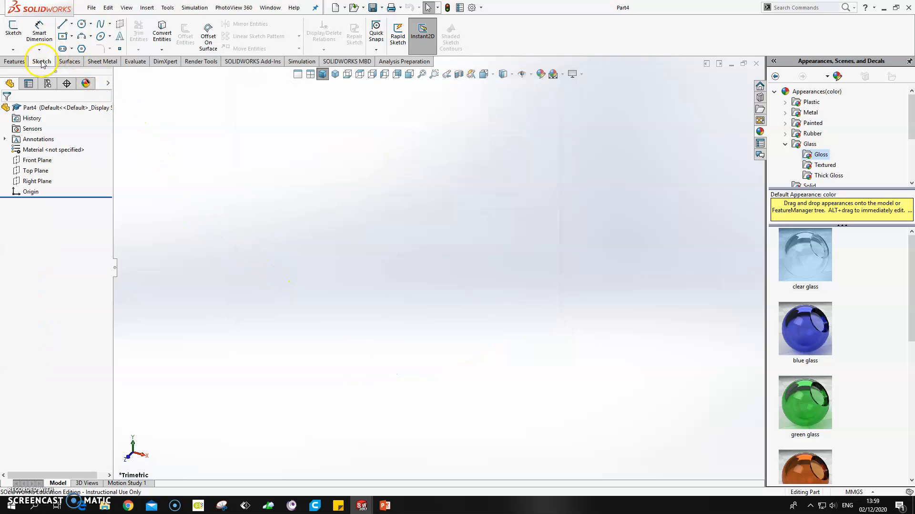
# Start a sketch on the Right Plane and orient the view normal to it
pyautogui.click(100, 24)
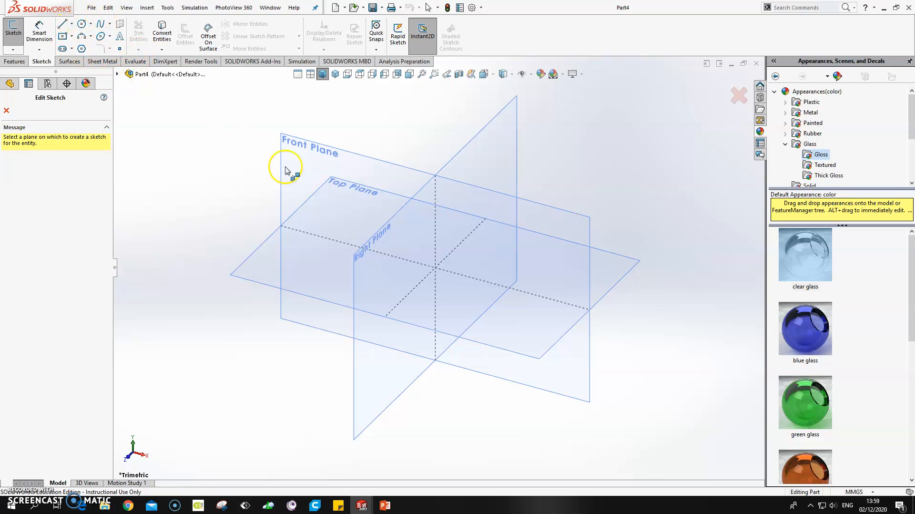
pyautogui.click(388, 246)
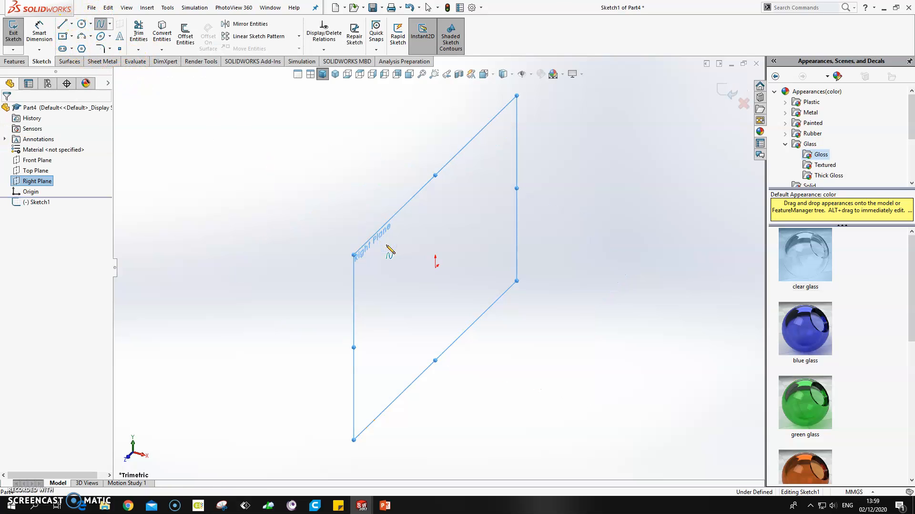
pyautogui.press('space')
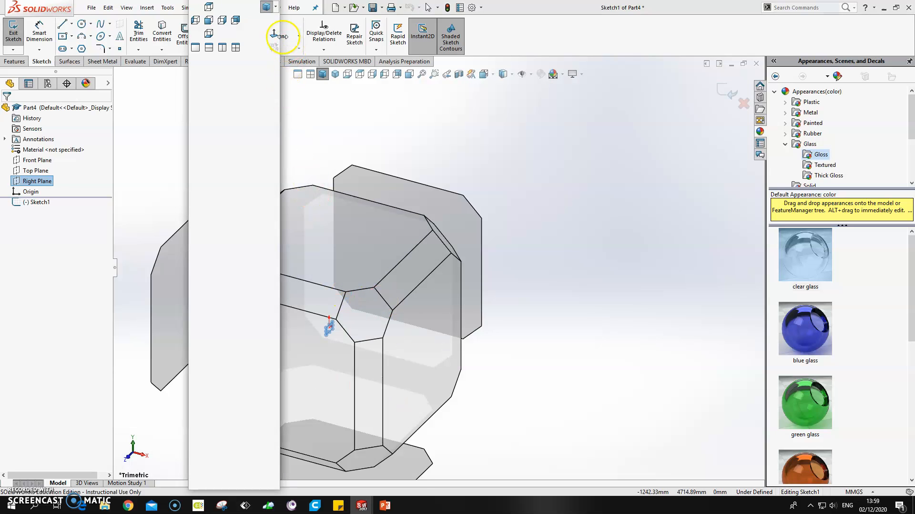
pyautogui.click(275, 35)
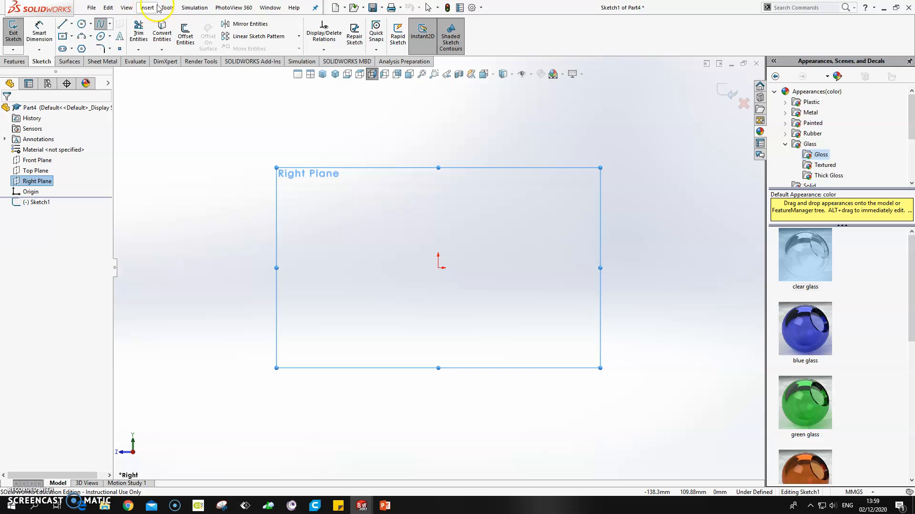
# Insert the MTHelmets image from the Desktop as a sketch picture in the Right Plane sketch
pyautogui.click(167, 8)
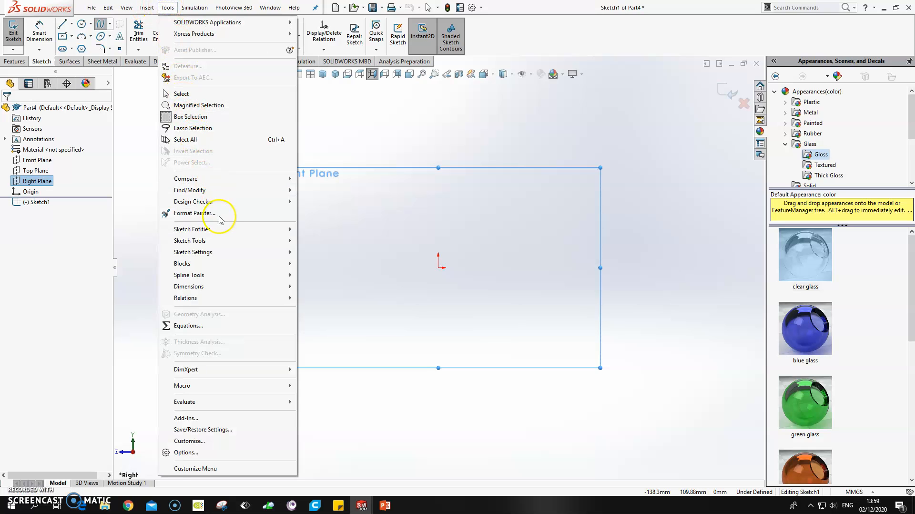
pyautogui.moveTo(213, 243)
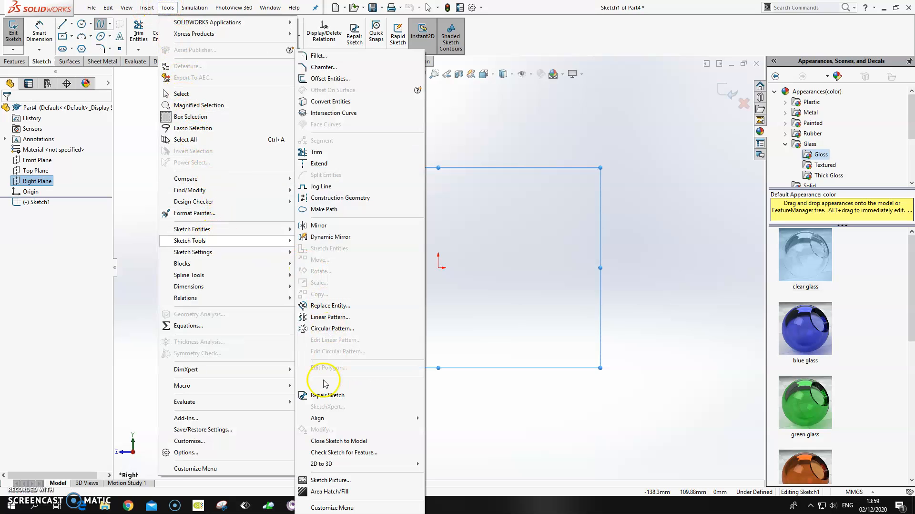
pyautogui.click(337, 481)
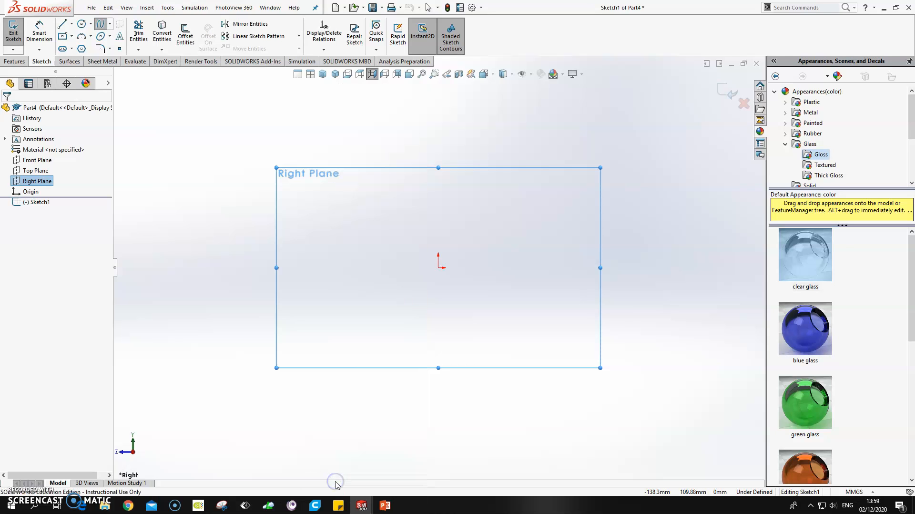
pyautogui.scroll(-8, 433, 247)
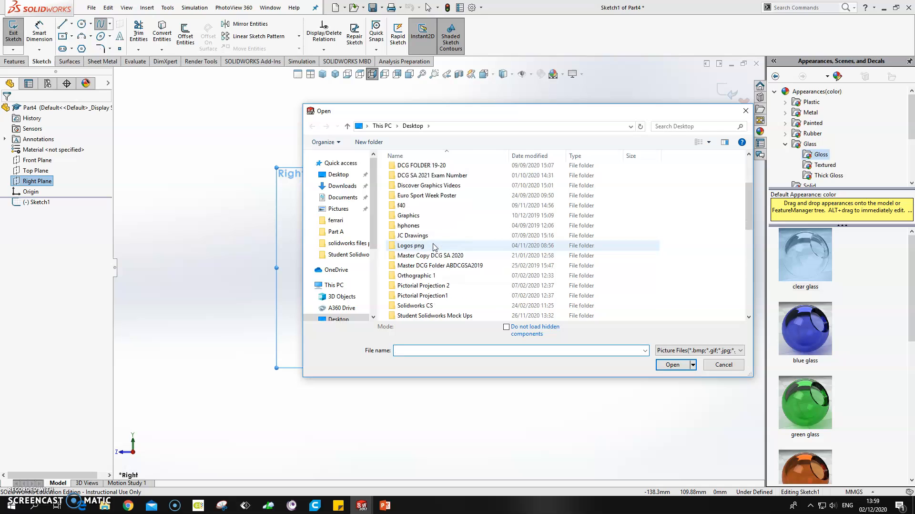
pyautogui.scroll(-1, 434, 247)
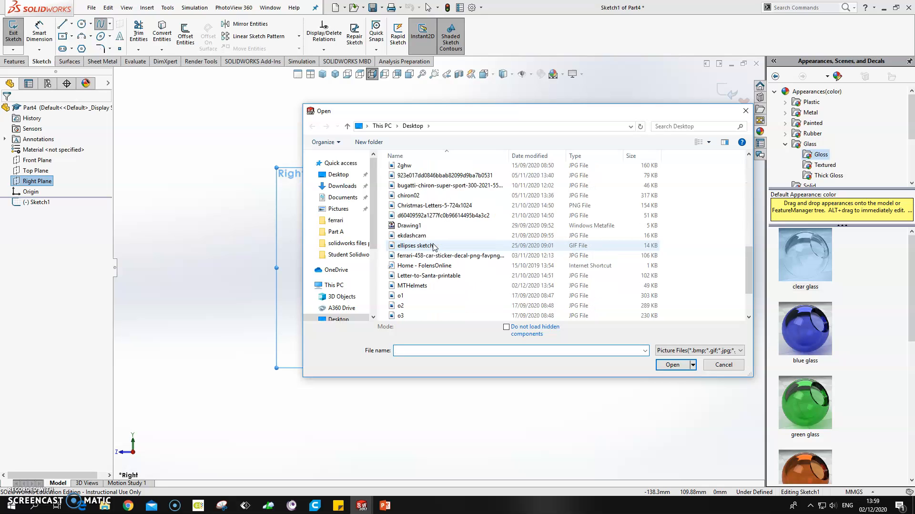
pyautogui.click(411, 285)
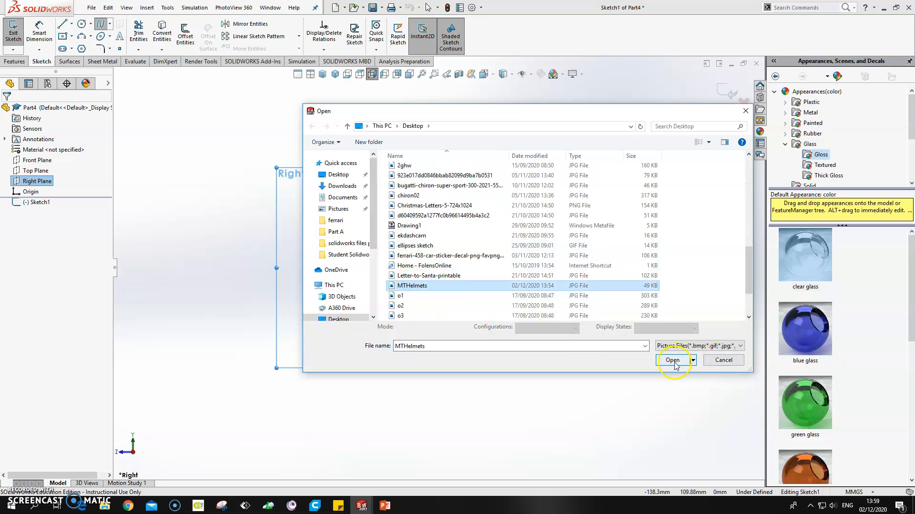
pyautogui.click(672, 364)
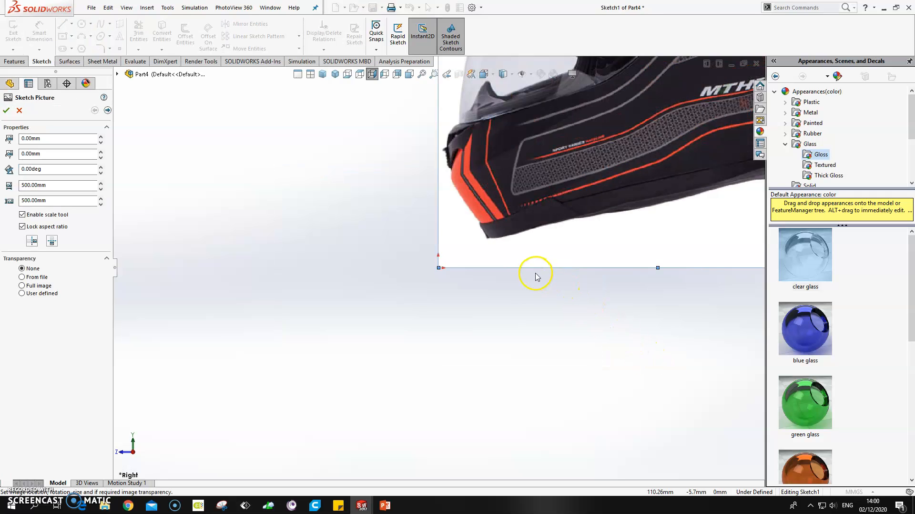
# Move the helmet picture to about X -57 mm, Y -34 mm so the chin's lower corner meets the origin, and exit the sketch
pyautogui.scroll(-3, 524, 195)
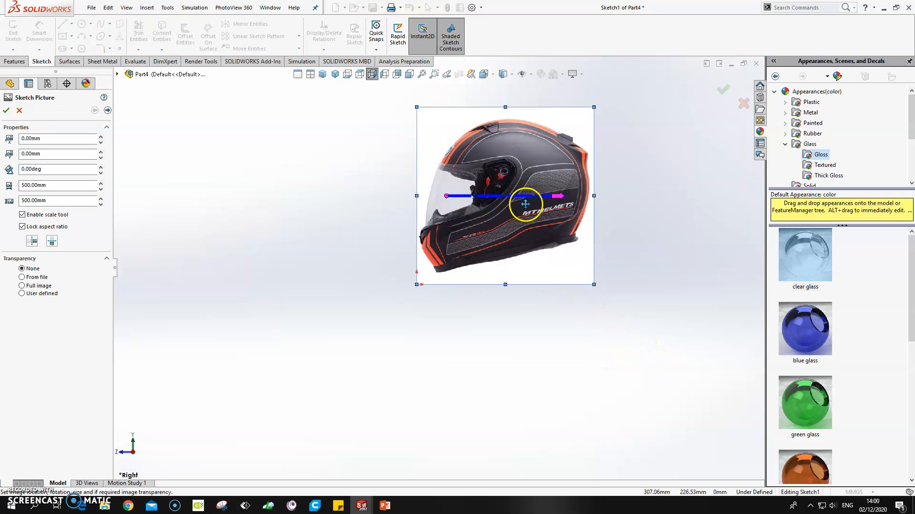
pyautogui.moveTo(511, 168); pyautogui.dragTo(491, 177)
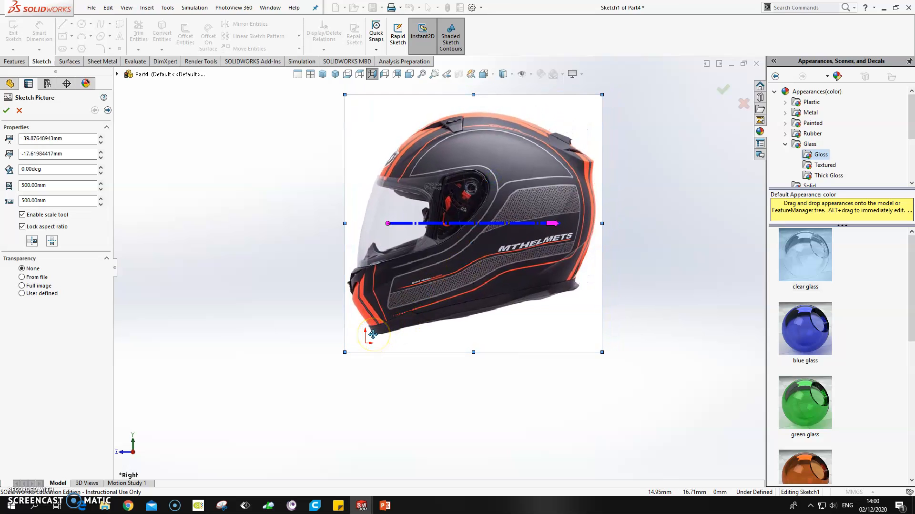
pyautogui.moveTo(524, 172); pyautogui.dragTo(515, 181)
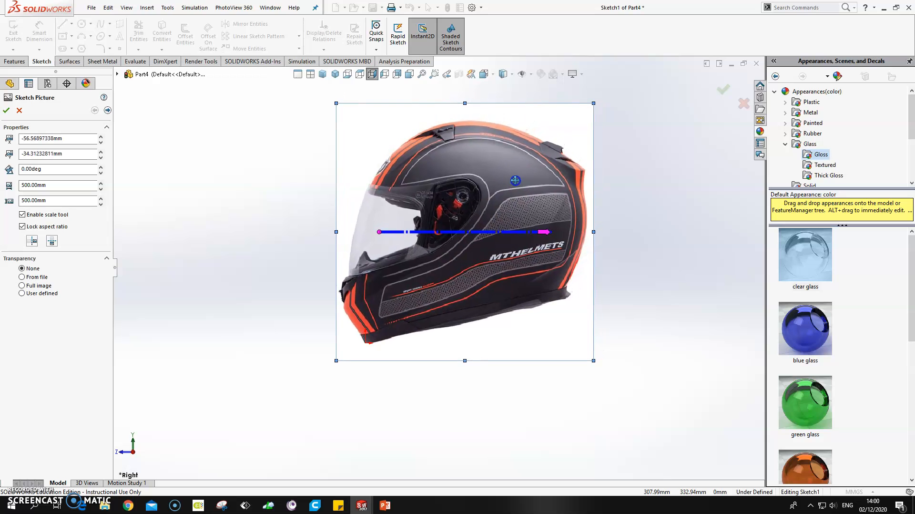
pyautogui.click(638, 237)
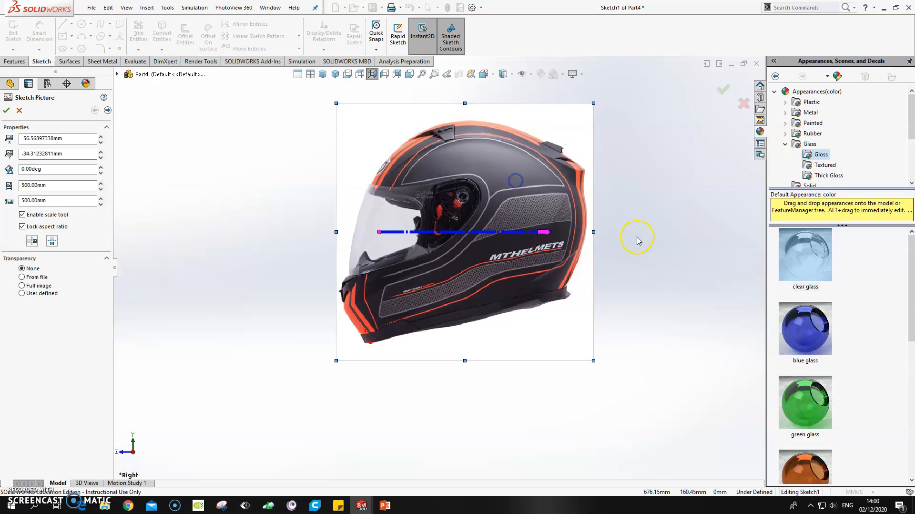
pyautogui.click(723, 90)
pyautogui.click(724, 92)
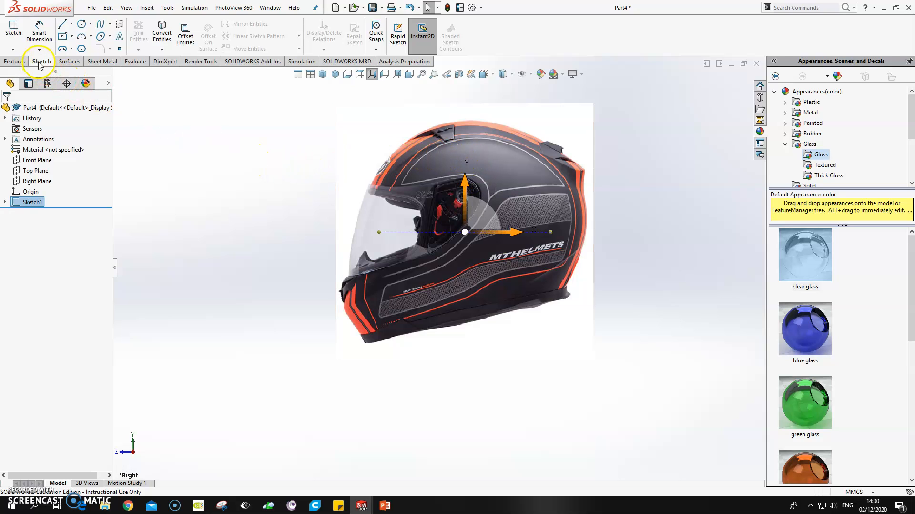
pyautogui.click(18, 62)
pyautogui.click(32, 62)
pyautogui.click(62, 24)
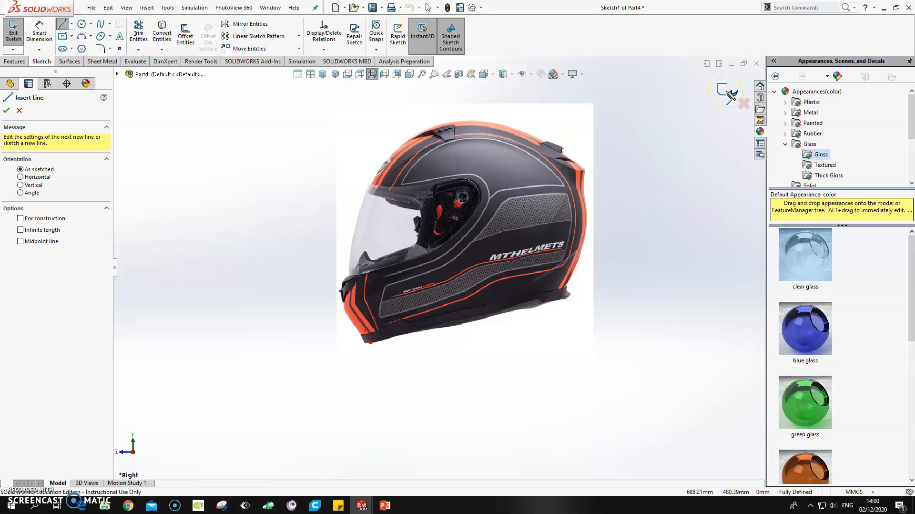
pyautogui.click(730, 93)
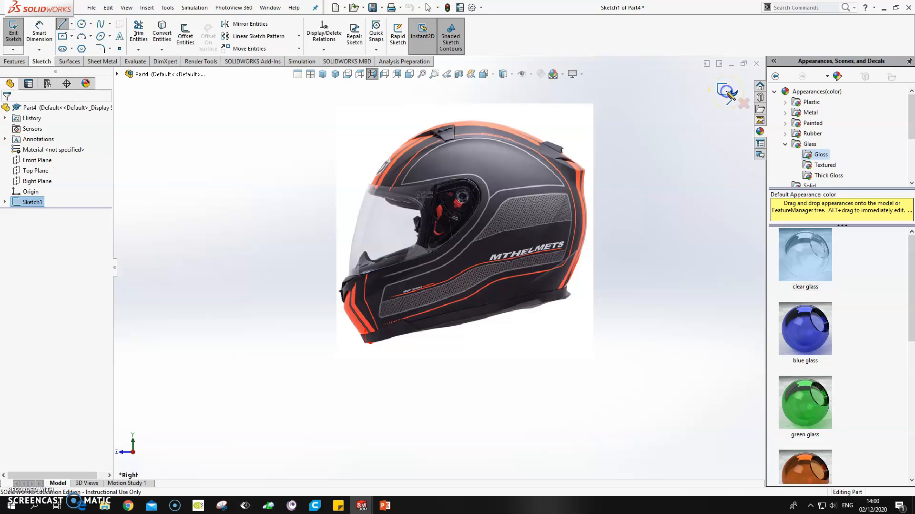
# In a new Right Plane sketch, draw a chin line down to the origin, a horizontal base line and a rear line about 205 mm long
pyautogui.click(62, 23)
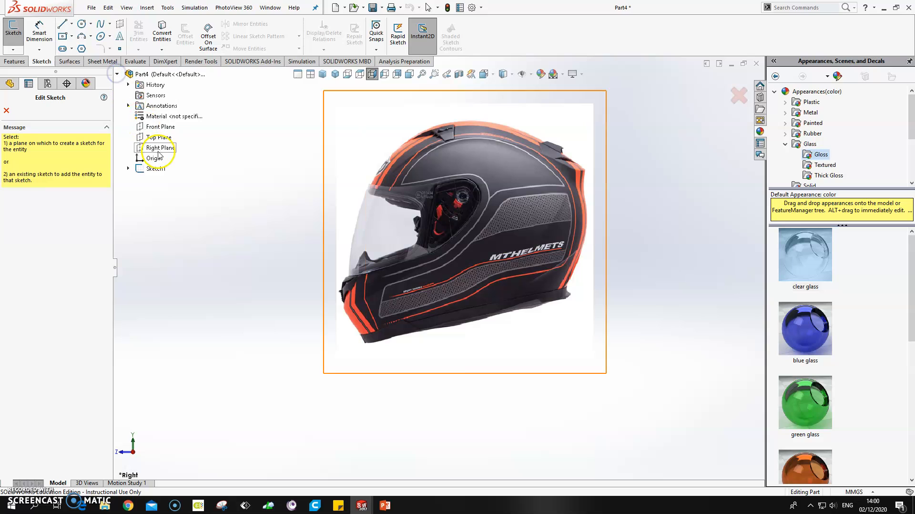
pyautogui.click(158, 148)
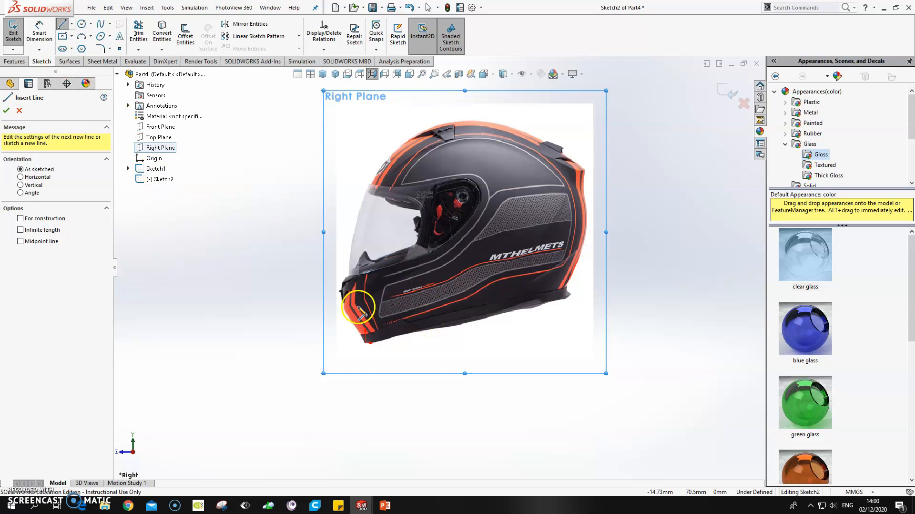
pyautogui.scroll(-2, 359, 314)
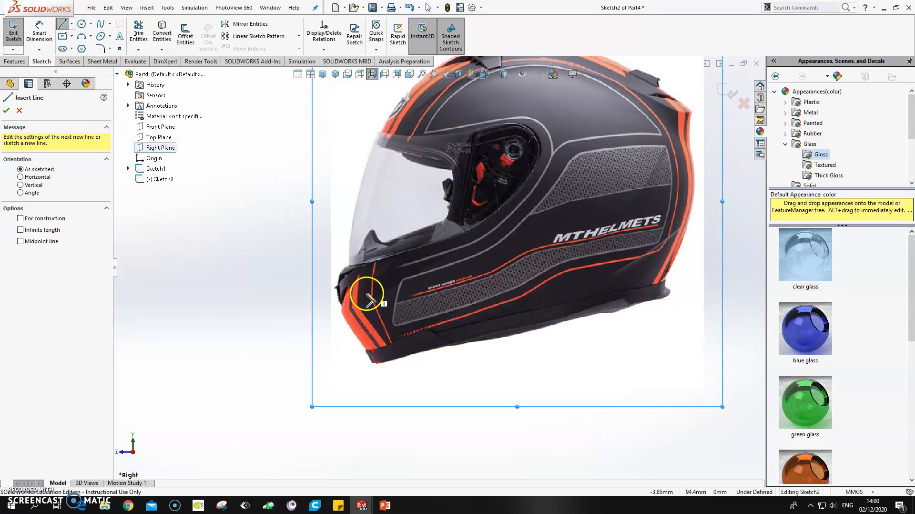
pyautogui.click(341, 311)
pyautogui.click(372, 364)
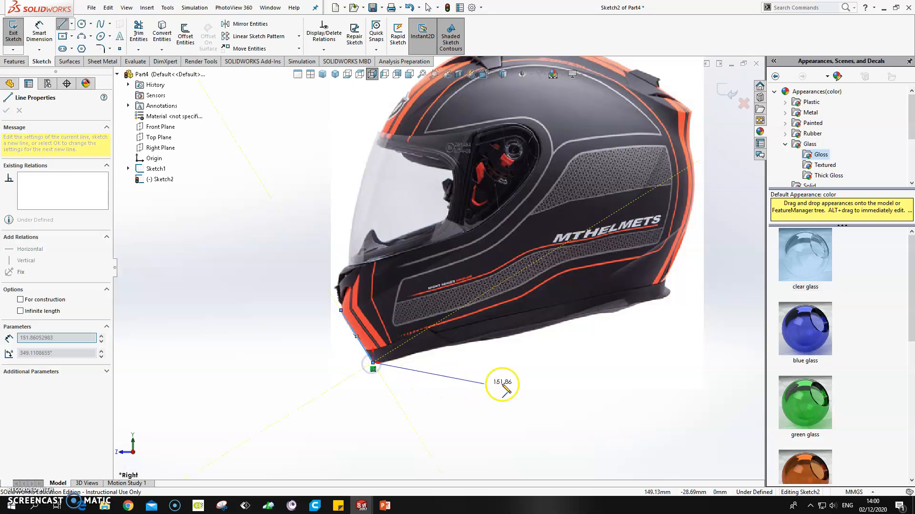
pyautogui.click(644, 362)
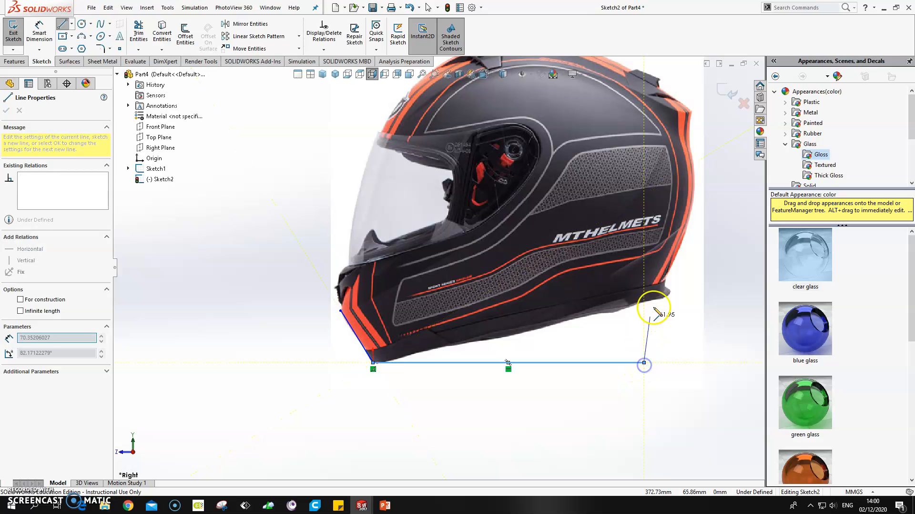
pyautogui.click(691, 217)
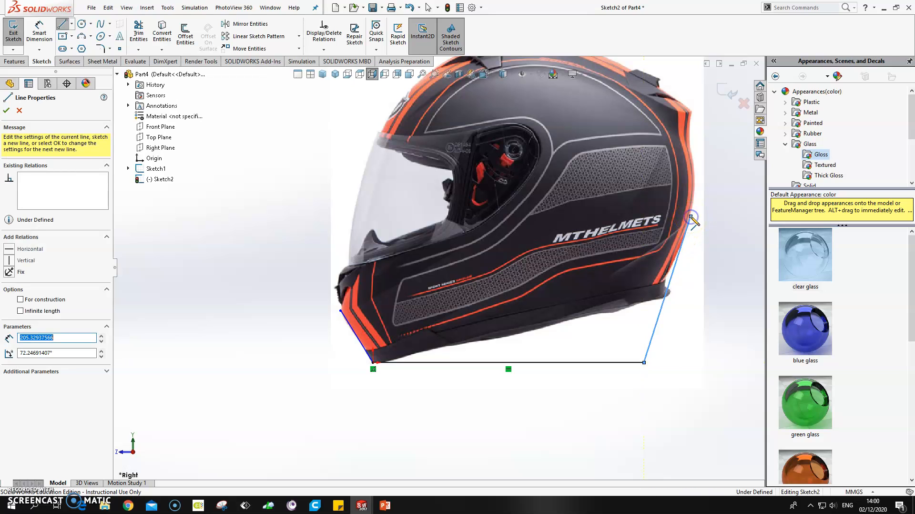
pyautogui.press('Escape')
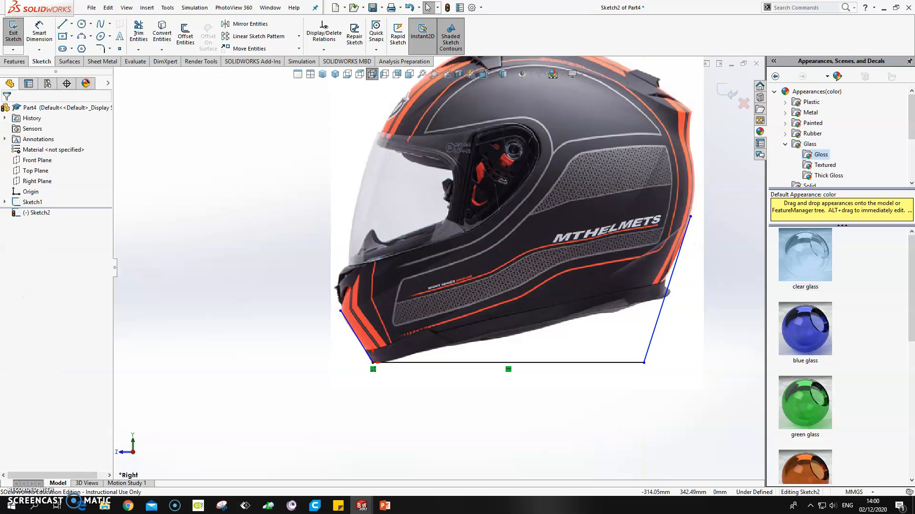
# Trace the helmet's outer shell with a spline from the rear line's upper end over the crown to the chin line's upper end
pyautogui.click(102, 24)
pyautogui.scroll(2, 582, 157)
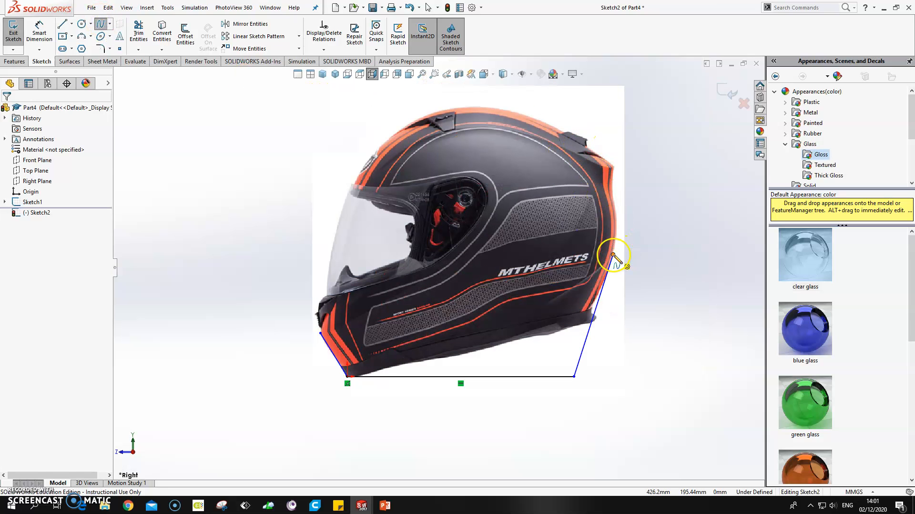
pyautogui.click(614, 256)
pyautogui.click(616, 207)
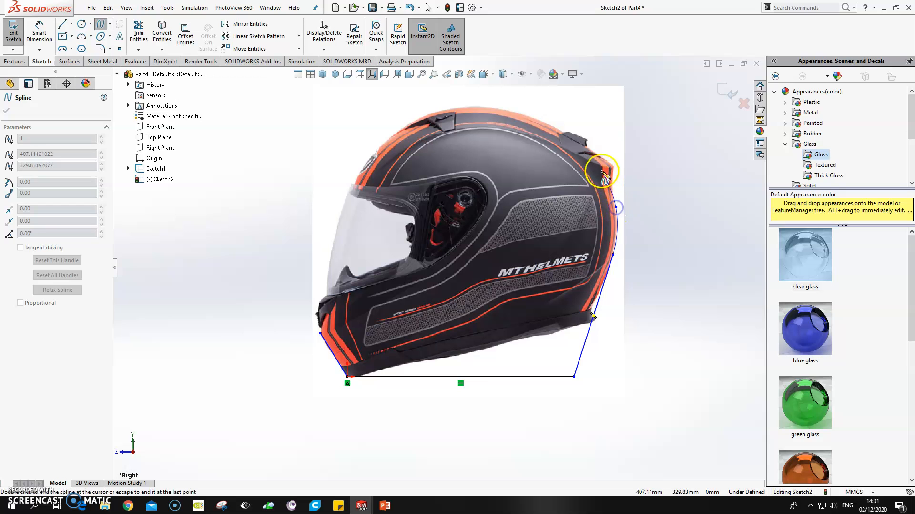
pyautogui.click(586, 144)
pyautogui.click(540, 121)
pyautogui.click(484, 106)
pyautogui.click(419, 118)
pyautogui.click(364, 164)
pyautogui.click(339, 214)
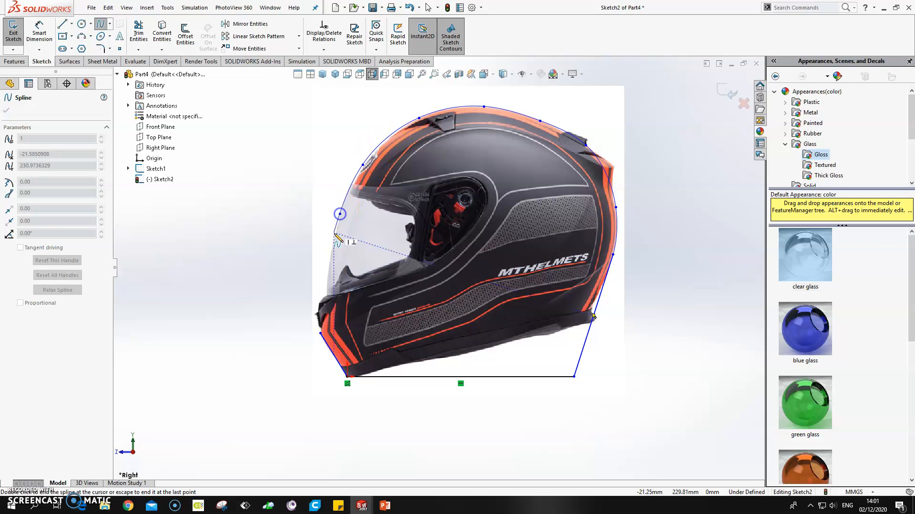
pyautogui.click(326, 268)
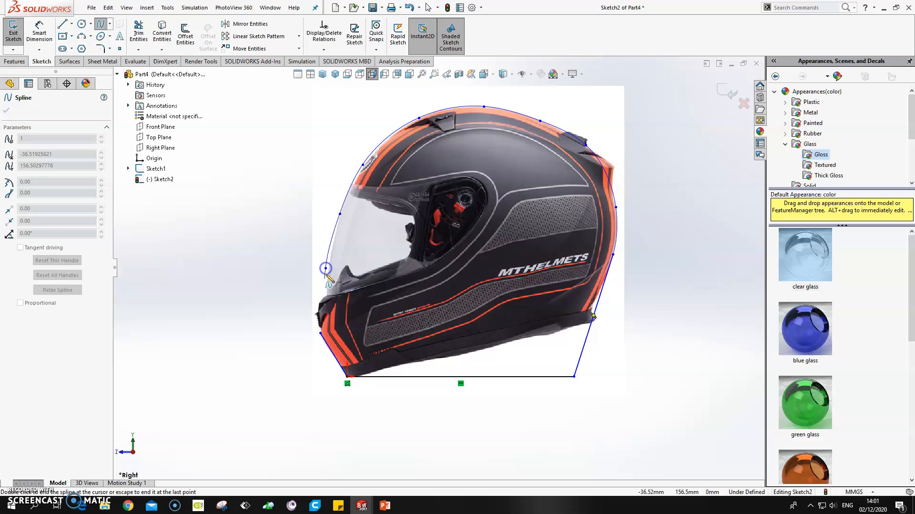
pyautogui.doubleClick(321, 333)
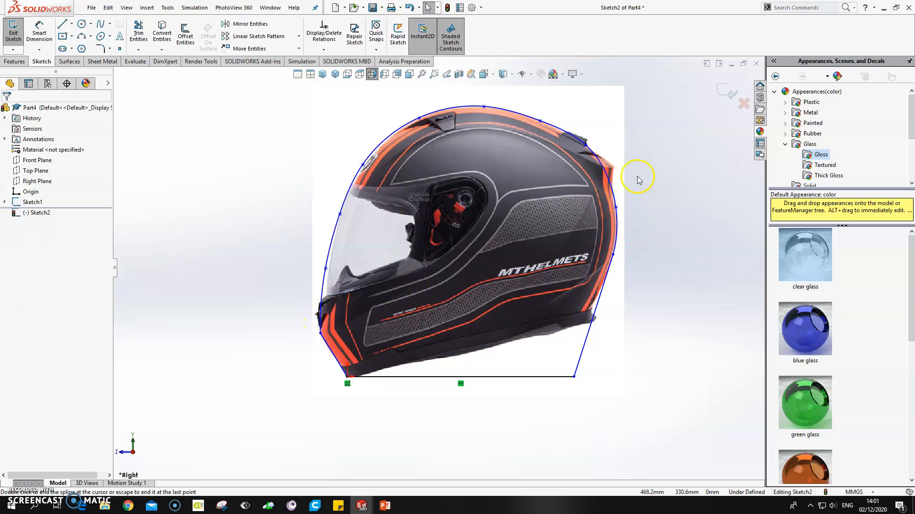
# Adjust the spline's tangent handle at the rear line to about 74.66° for a smoother transition, and exit the sketch
pyautogui.click(616, 243)
pyautogui.scroll(-2, 619, 243)
pyautogui.scroll(-2, 619, 243)
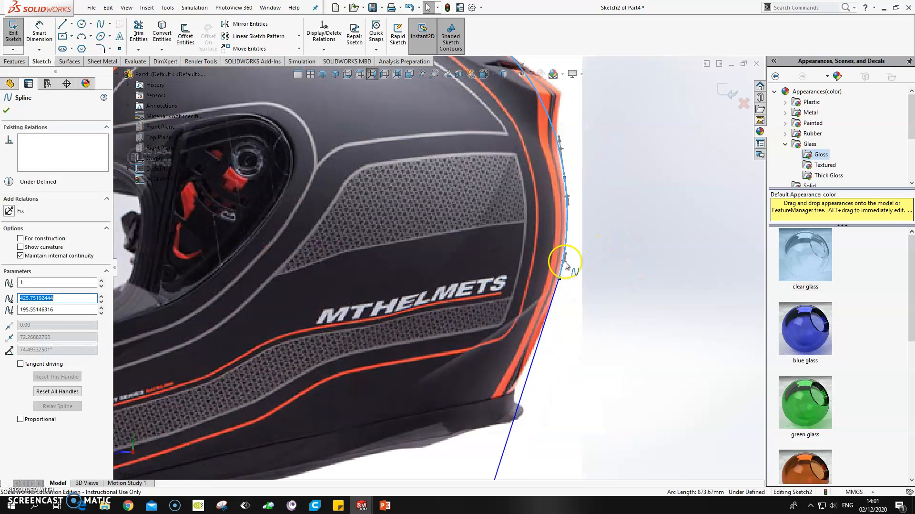
pyautogui.moveTo(566, 263)
pyautogui.mouseDown()
pyautogui.moveTo(578, 264)
pyautogui.moveTo(580, 282)
pyautogui.moveTo(565, 262)
pyautogui.mouseUp()
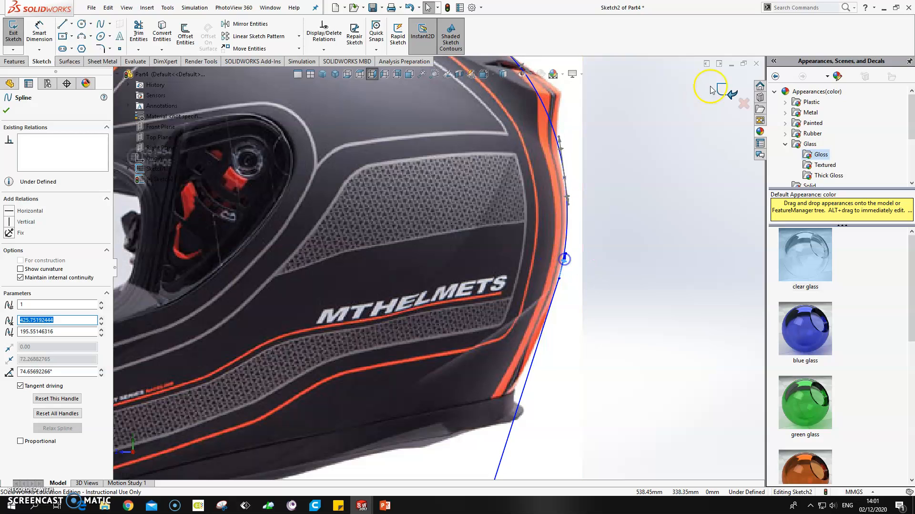
pyautogui.click(724, 90)
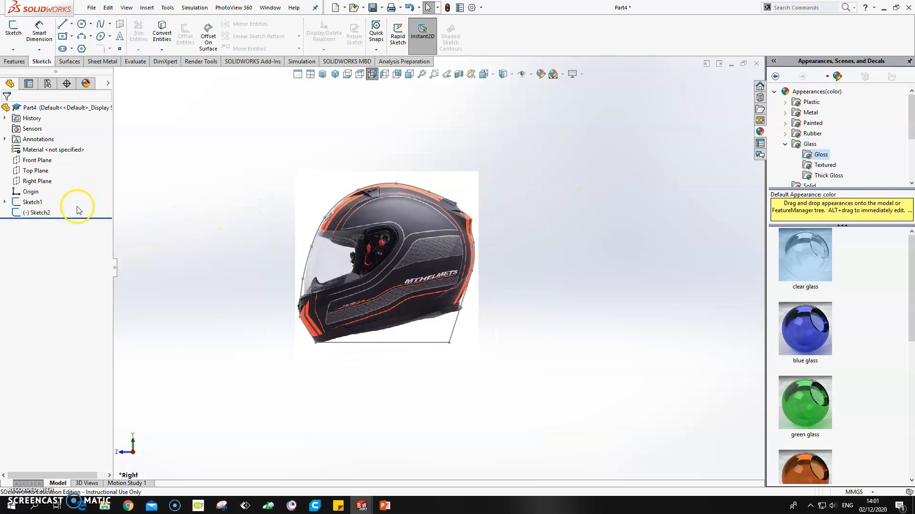
# Hide the sketch holding the helmet reference picture
pyautogui.rightClick(35, 203)
pyautogui.click(43, 190)
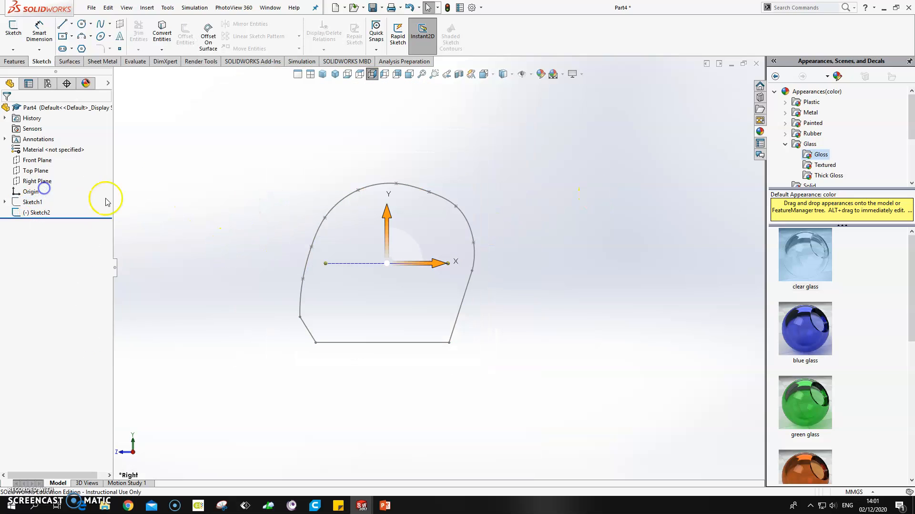
pyautogui.click(232, 221)
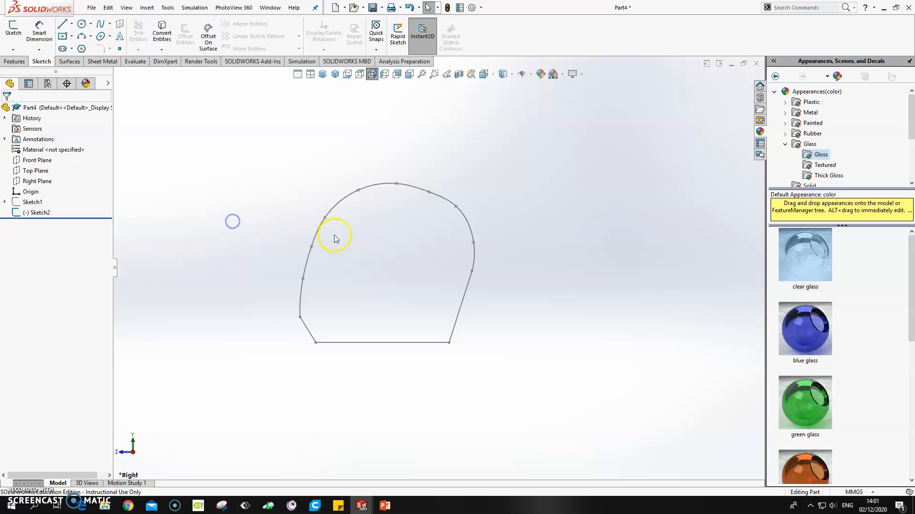
# Edit the side profile sketch, move the spline point at the crown's rear to about X 384.7 mm, Y 364.8 mm, and exit the sketch
pyautogui.rightClick(461, 214)
pyautogui.click(470, 185)
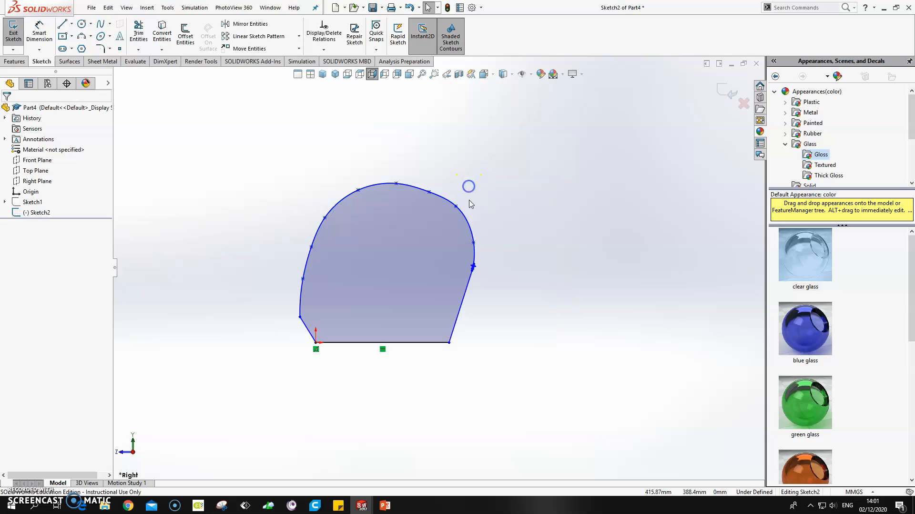
pyautogui.moveTo(446, 212)
pyautogui.mouseDown()
pyautogui.moveTo(437, 224)
pyautogui.moveTo(448, 217)
pyautogui.mouseUp()
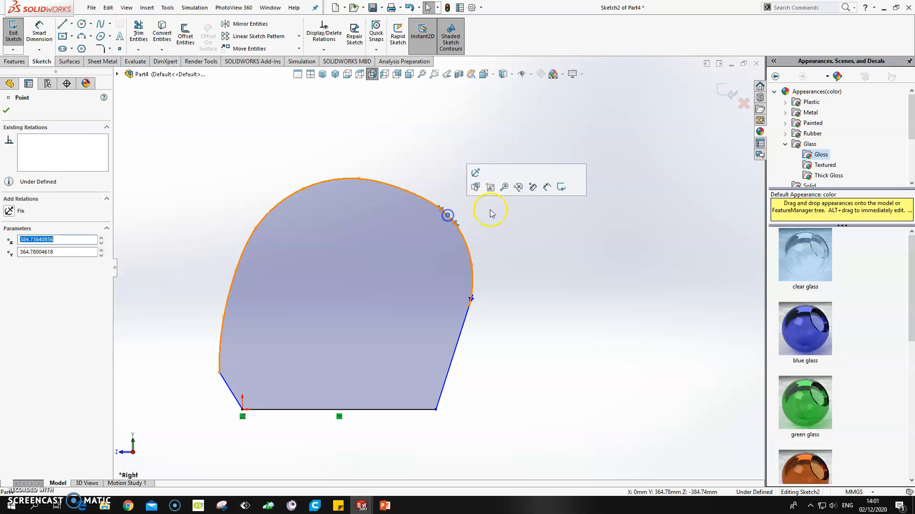
pyautogui.click(492, 217)
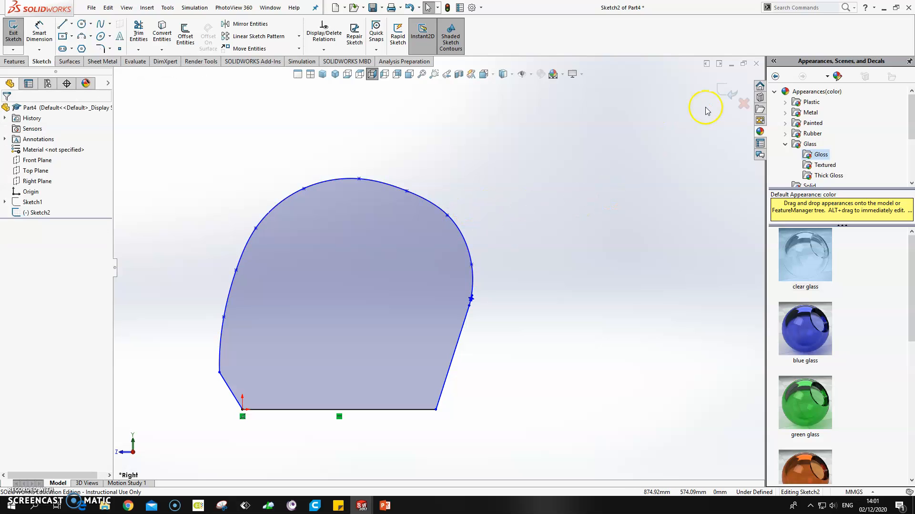
pyautogui.click(725, 95)
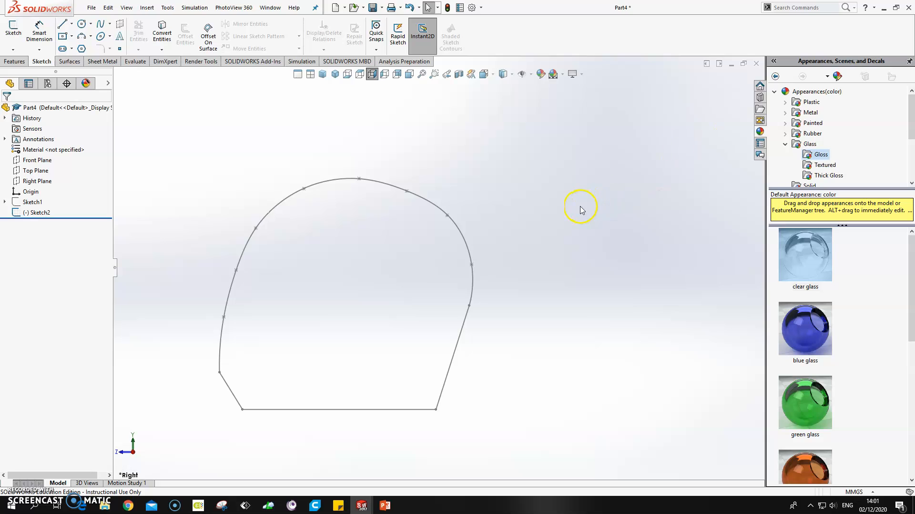
# In a new Top Plane sketch, draw a three-point spline bulging outward beside the helmet profile, from its front towards its rear
pyautogui.scroll(3, 461, 325)
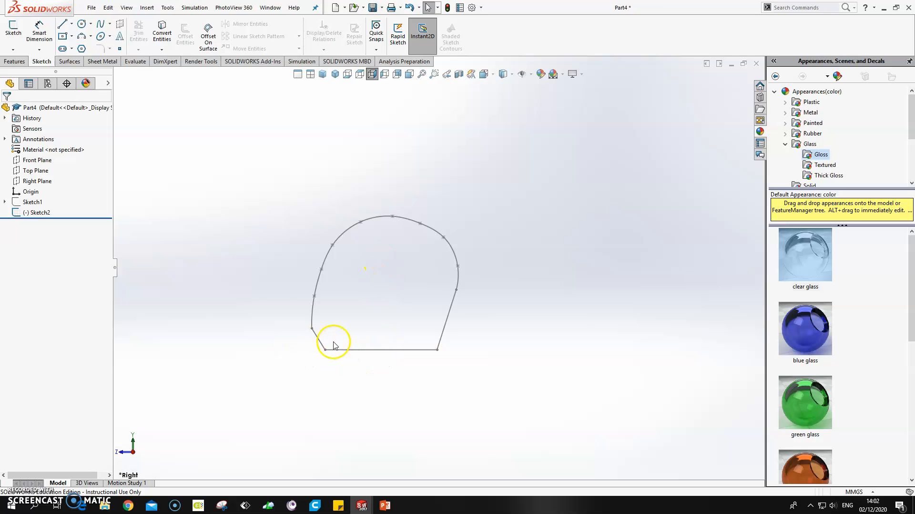
pyautogui.click(98, 23)
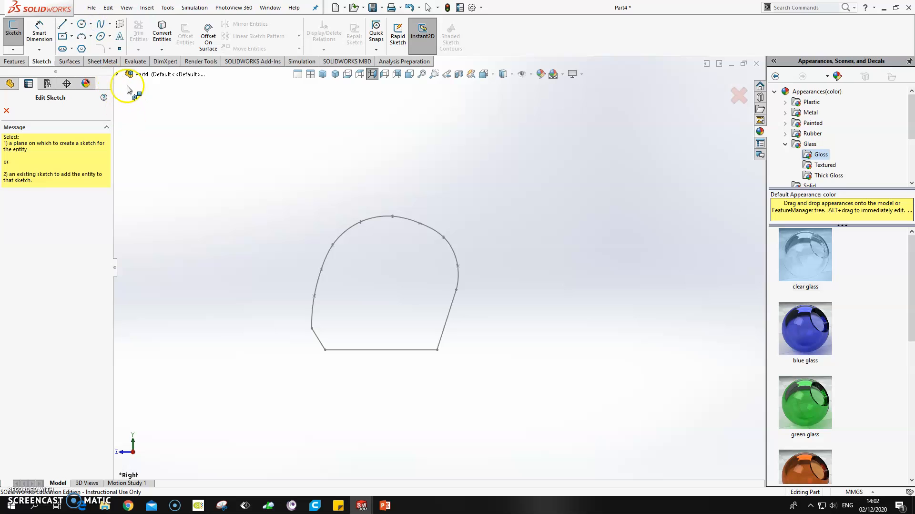
pyautogui.click(118, 74)
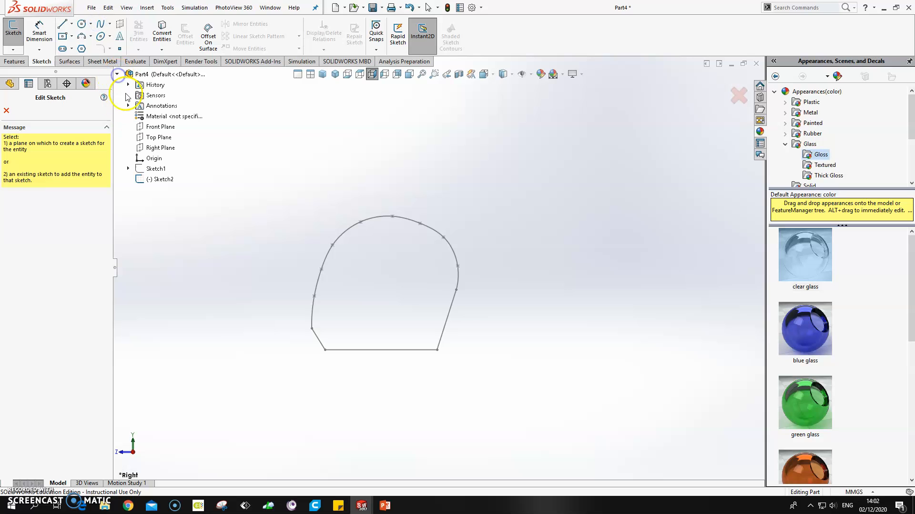
pyautogui.click(155, 140)
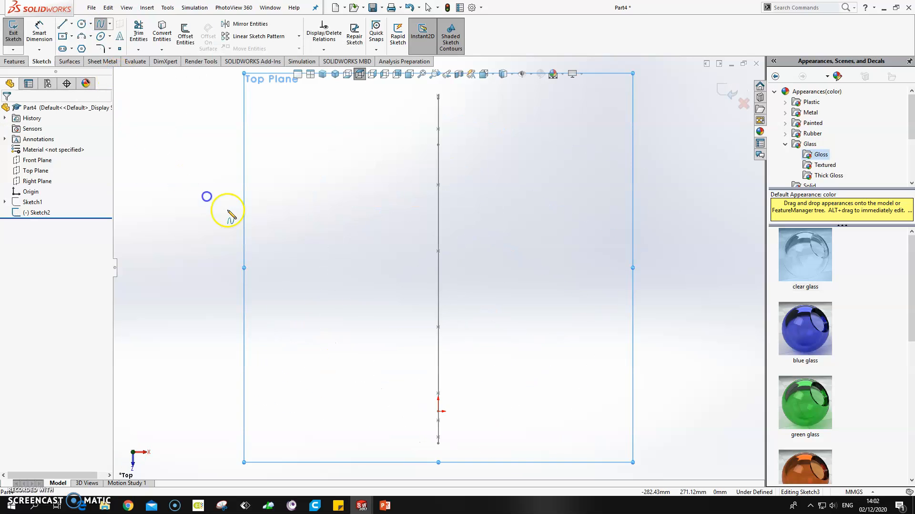
pyautogui.click(478, 406)
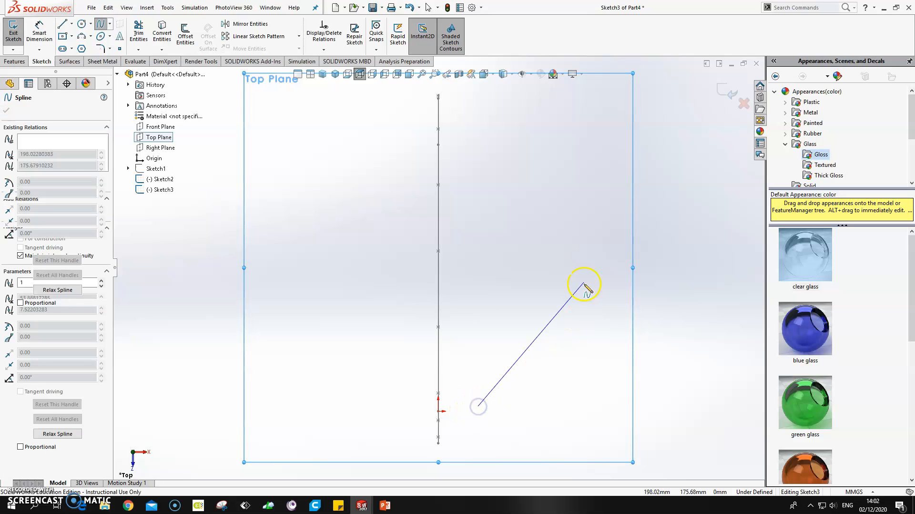
pyautogui.click(603, 245)
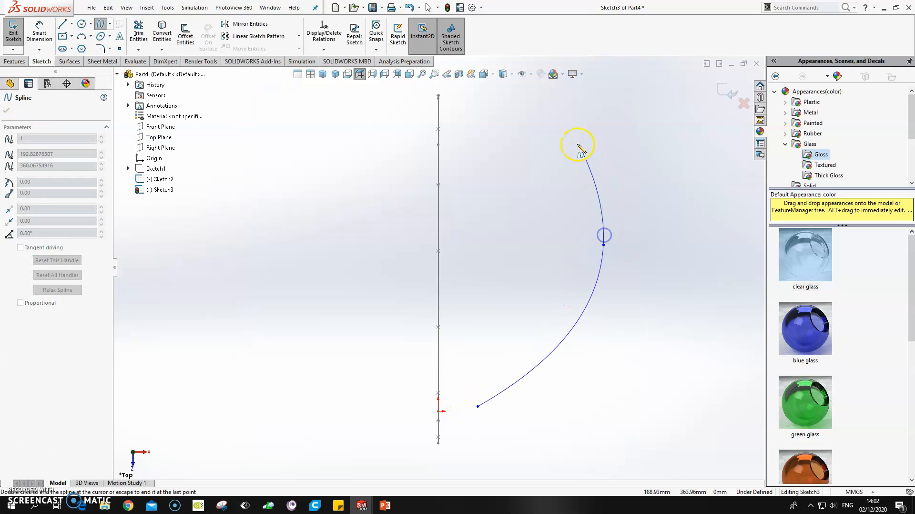
pyautogui.doubleClick(526, 114)
# Add a Pierce relation between the spline's front endpoint and the profile's chin line
pyautogui.moveTo(531, 259)
pyautogui.mouseDown(button='middle')
pyautogui.moveTo(511, 226)
pyautogui.moveTo(510, 242)
pyautogui.mouseUp(button='middle')
pyautogui.click(525, 433)
pyautogui.click(524, 434)
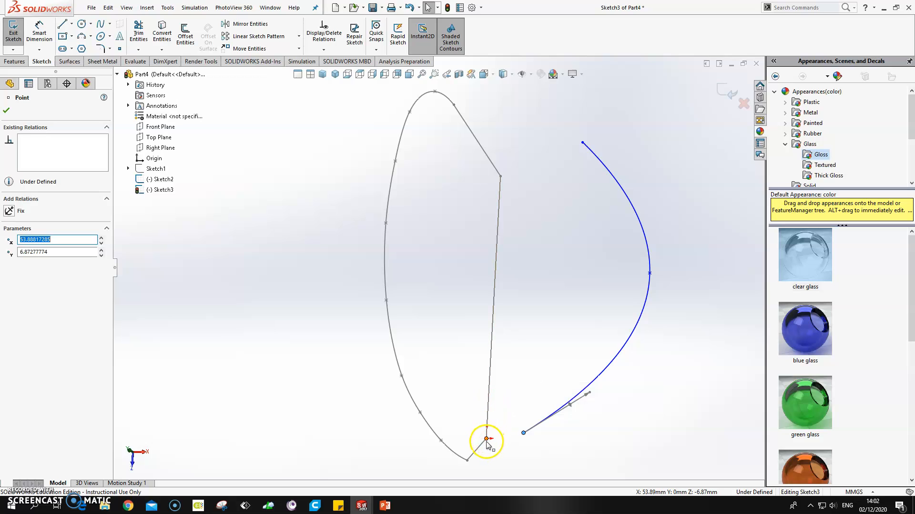
pyautogui.keyDown('ctrl'); pyautogui.click(483, 443); pyautogui.keyUp('ctrl')
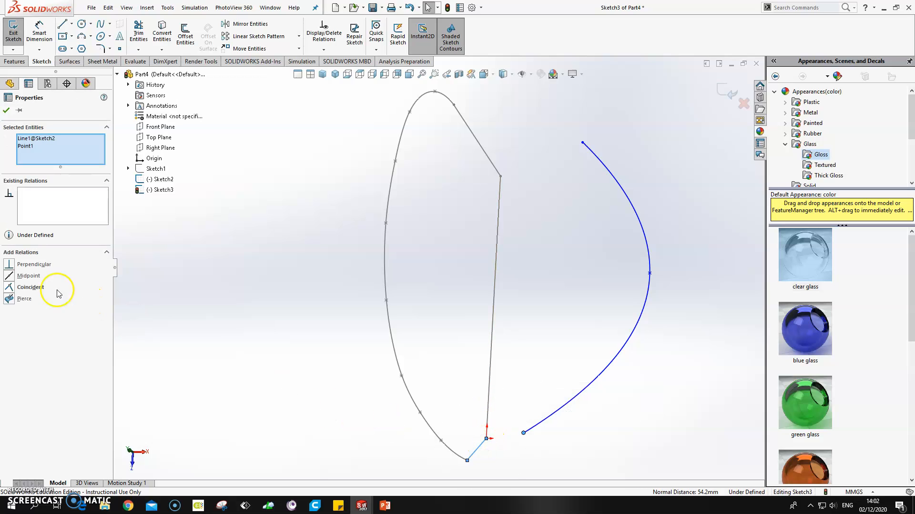
pyautogui.click(9, 299)
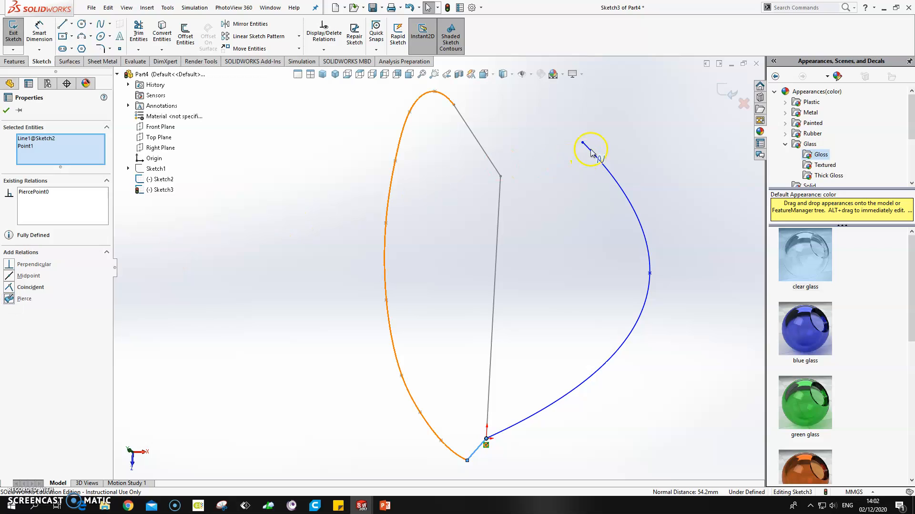
# Add a Pierce relation between the spline's rear endpoint and the profile's rear line
pyautogui.click(594, 126)
pyautogui.click(583, 143)
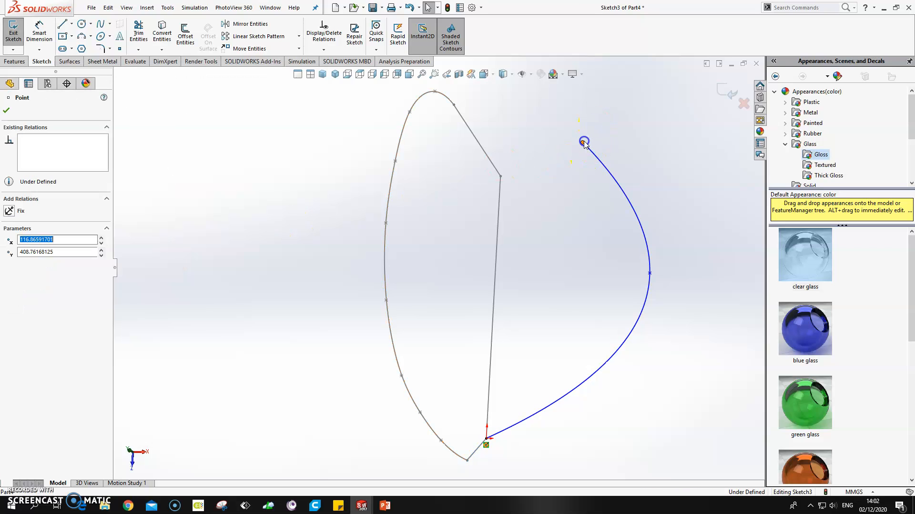
pyautogui.keyDown('ctrl'); pyautogui.click(494, 166); pyautogui.keyUp('ctrl')
pyautogui.click(11, 298)
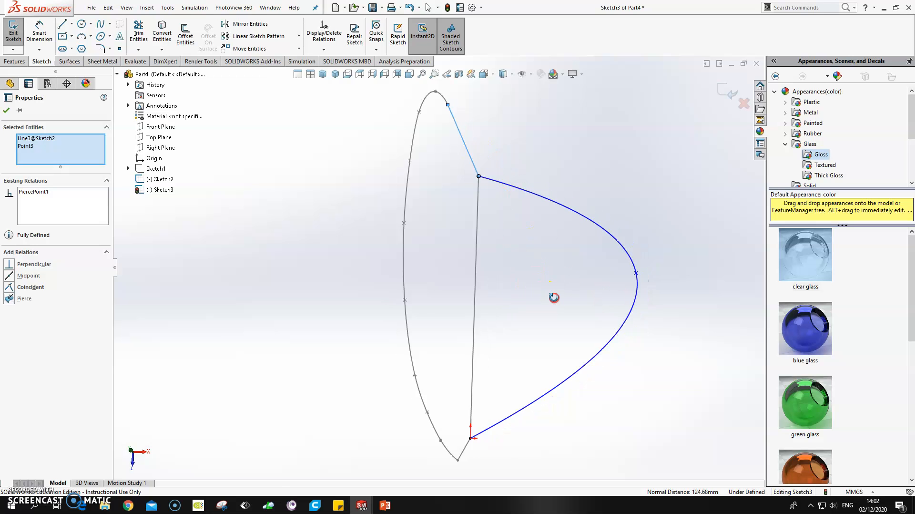
# In the top view, activate the tangent handles at both ends of the base spline and make each one horizontal
pyautogui.press('space')
pyautogui.click(385, 267)
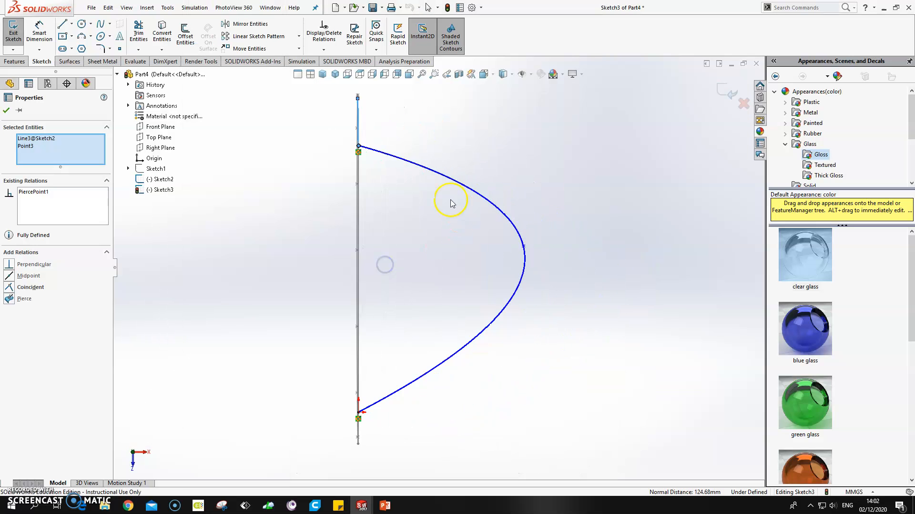
pyautogui.click(382, 154)
pyautogui.moveTo(409, 159); pyautogui.dragTo(413, 149)
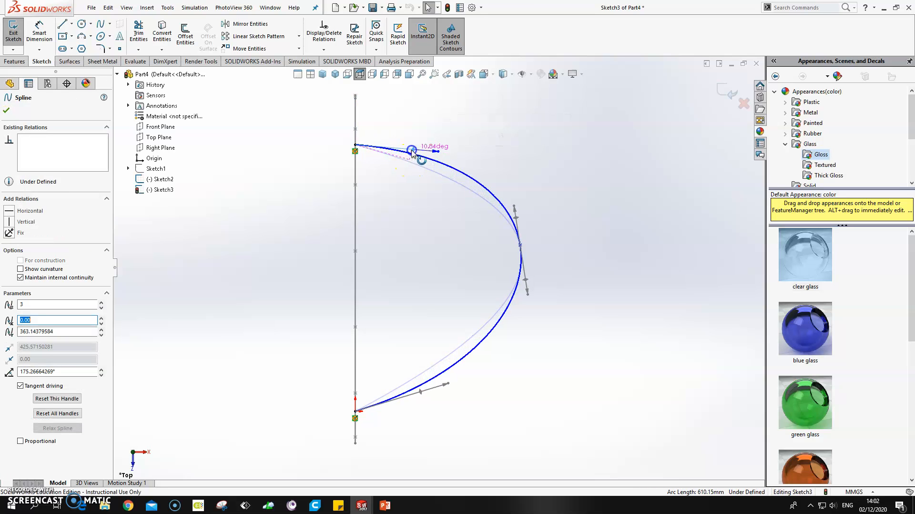
pyautogui.click(8, 210)
pyautogui.moveTo(424, 400); pyautogui.dragTo(423, 408)
pyautogui.click(10, 210)
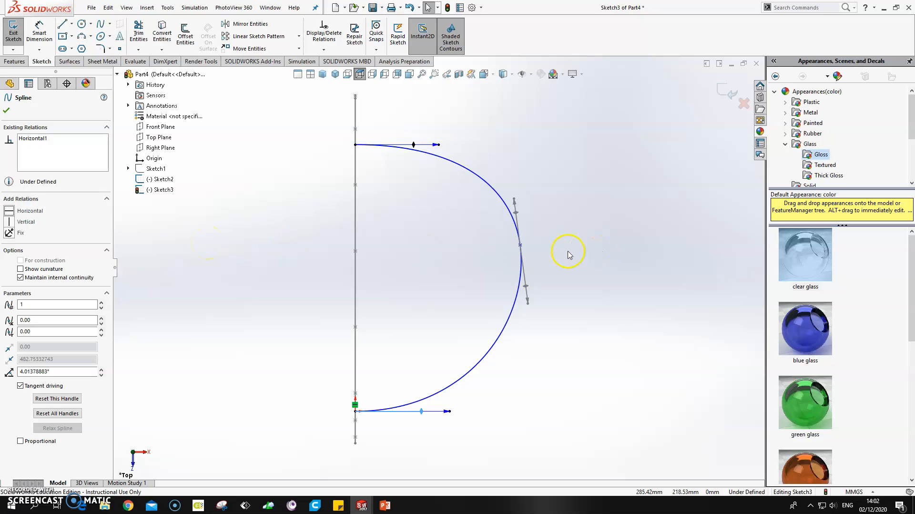
# Move the base spline's middle point to about X 177.6 mm, Y 263.3 mm, straighten its tangent handle, and exit the sketch
pyautogui.moveTo(520, 245); pyautogui.dragTo(486, 209)
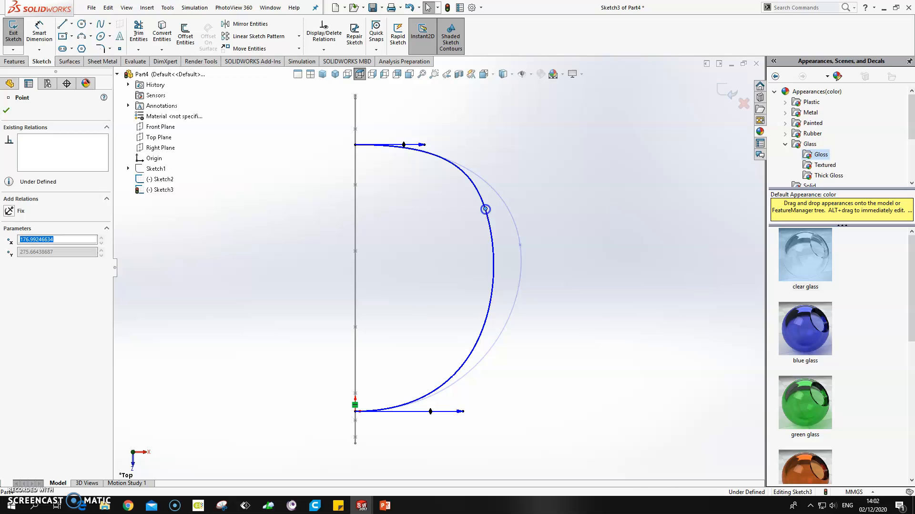
pyautogui.moveTo(501, 254); pyautogui.dragTo(490, 260)
pyautogui.click(486, 208)
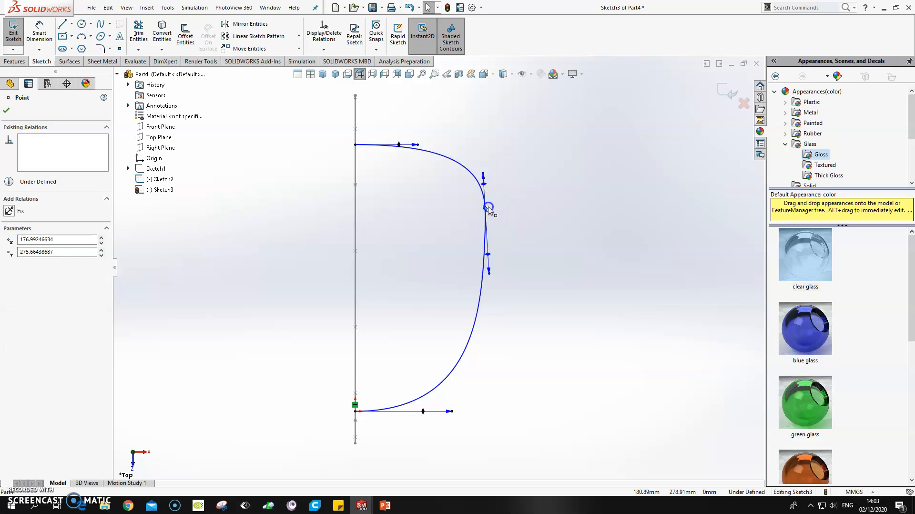
pyautogui.moveTo(492, 209); pyautogui.dragTo(487, 219)
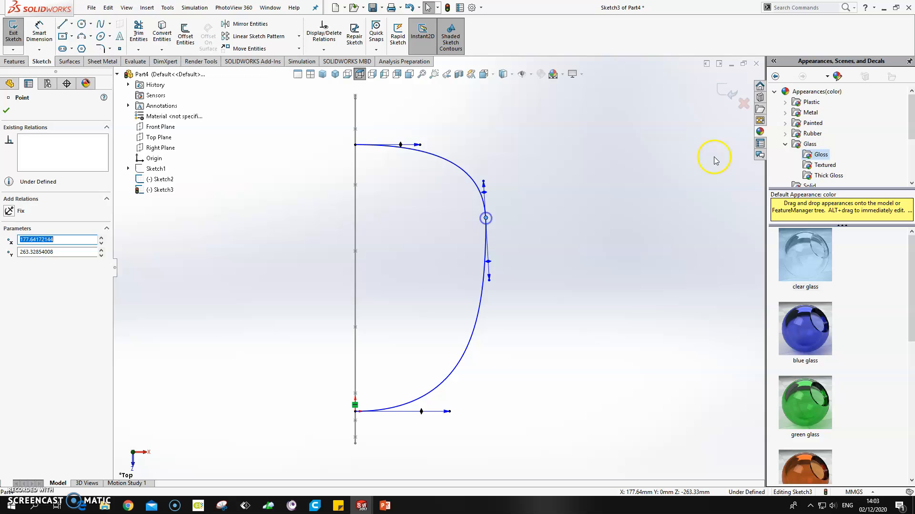
pyautogui.click(725, 91)
# In a new 3D sketch, draw a three-point spline from the chin line's upper end across the profile to the rear line's upper end
pyautogui.moveTo(578, 264)
pyautogui.mouseDown(button='middle')
pyautogui.moveTo(550, 261)
pyautogui.moveTo(533, 330)
pyautogui.moveTo(579, 291)
pyautogui.moveTo(535, 264)
pyautogui.moveTo(543, 319)
pyautogui.mouseUp(button='middle')
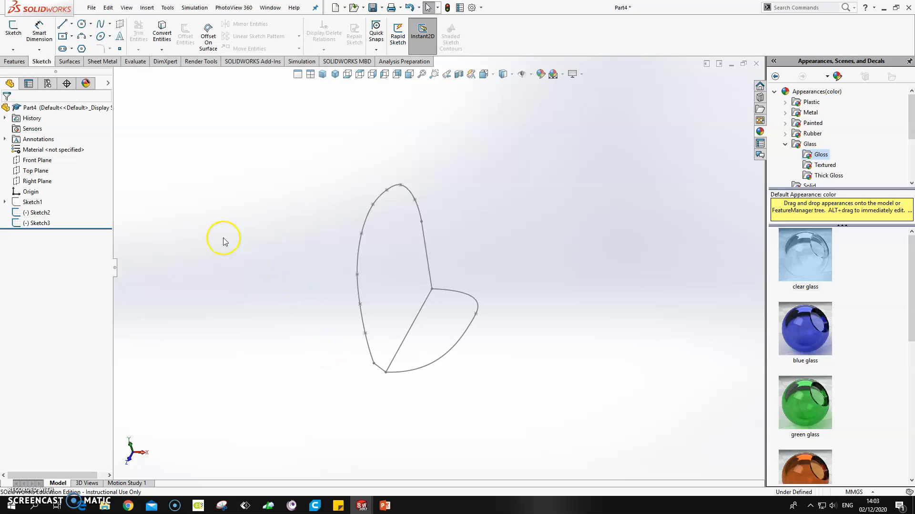
pyautogui.click(13, 50)
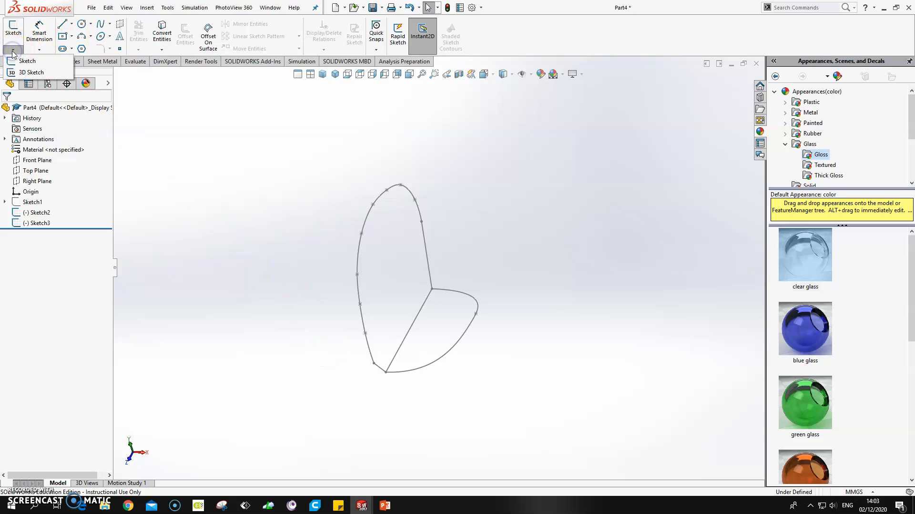
pyautogui.click(31, 72)
pyautogui.click(98, 25)
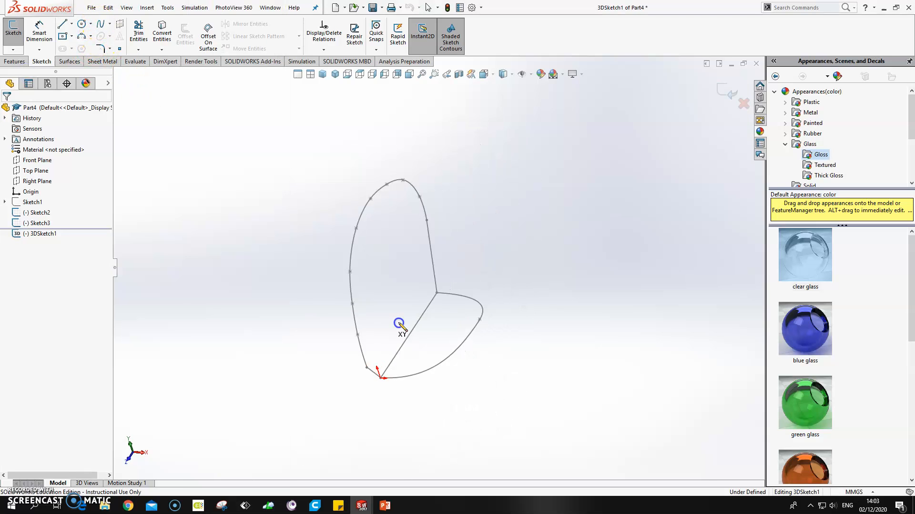
pyautogui.moveTo(399, 323); pyautogui.dragTo(353, 332, button='right')
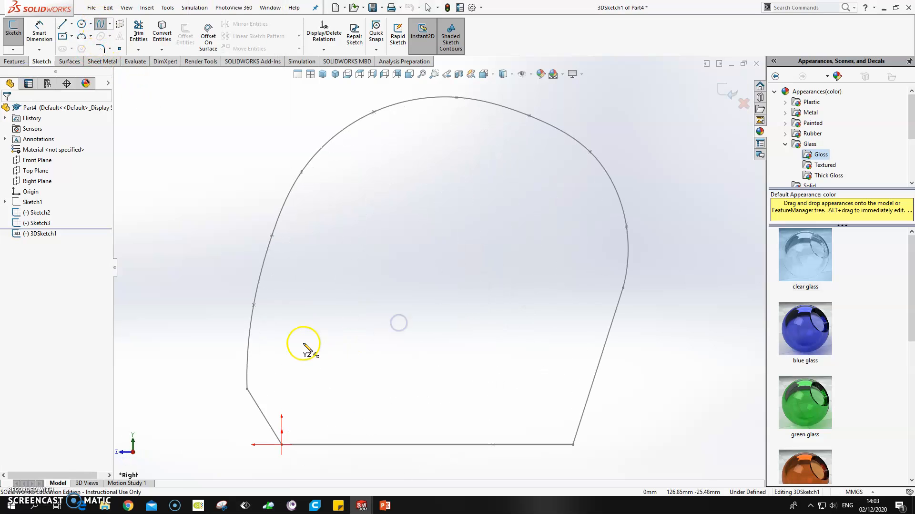
pyautogui.click(247, 389)
pyautogui.click(444, 326)
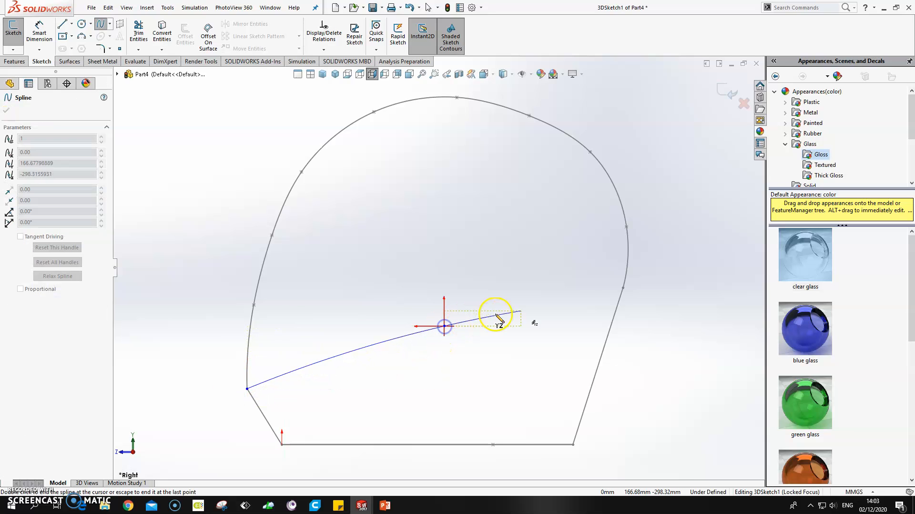
pyautogui.doubleClick(623, 288)
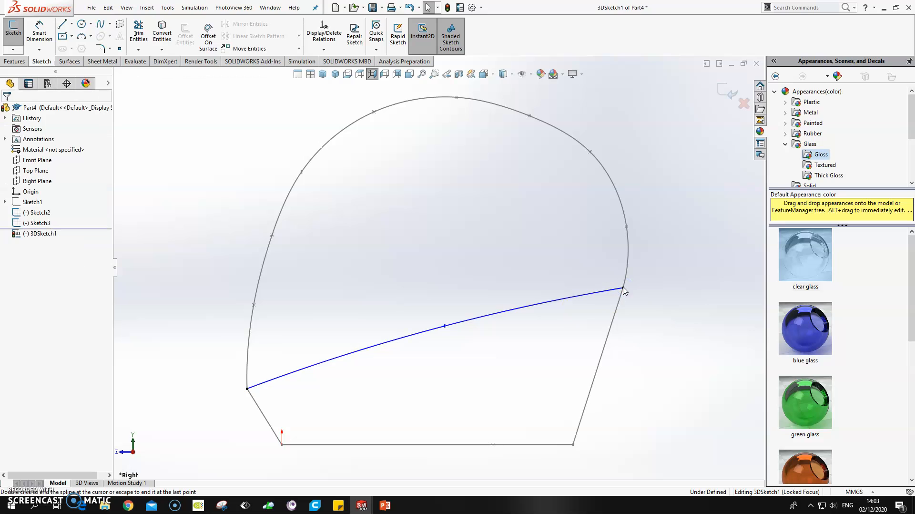
# Level the 3D spline's rear tangent handle and pull its middle point outward to about X 179.6 mm, Y 190.2 mm
pyautogui.click(547, 303)
pyautogui.moveTo(588, 294); pyautogui.dragTo(589, 290)
pyautogui.press('f')
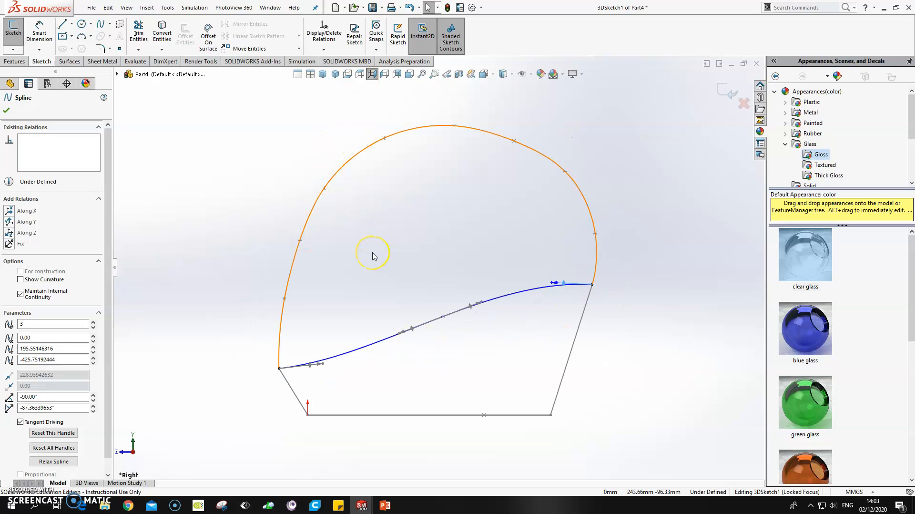
pyautogui.hotkey('ctrl', '1')
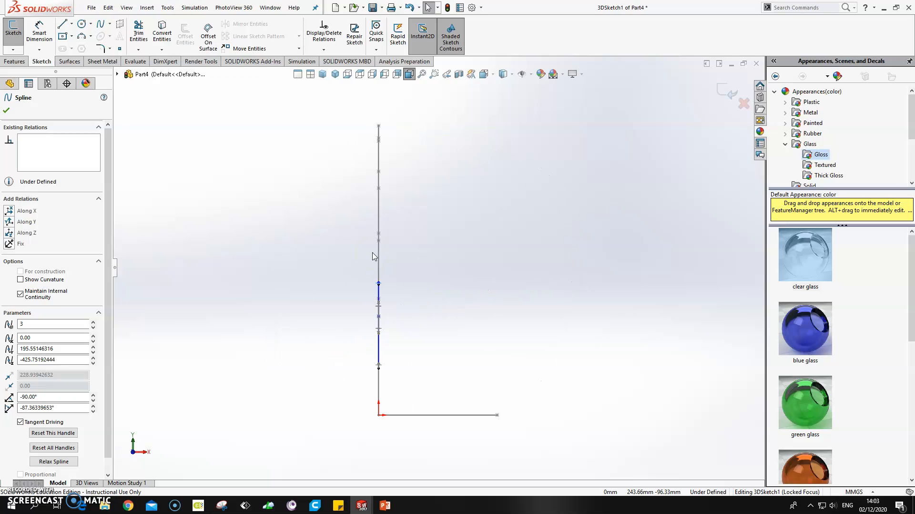
pyautogui.moveTo(380, 316); pyautogui.dragTo(499, 288)
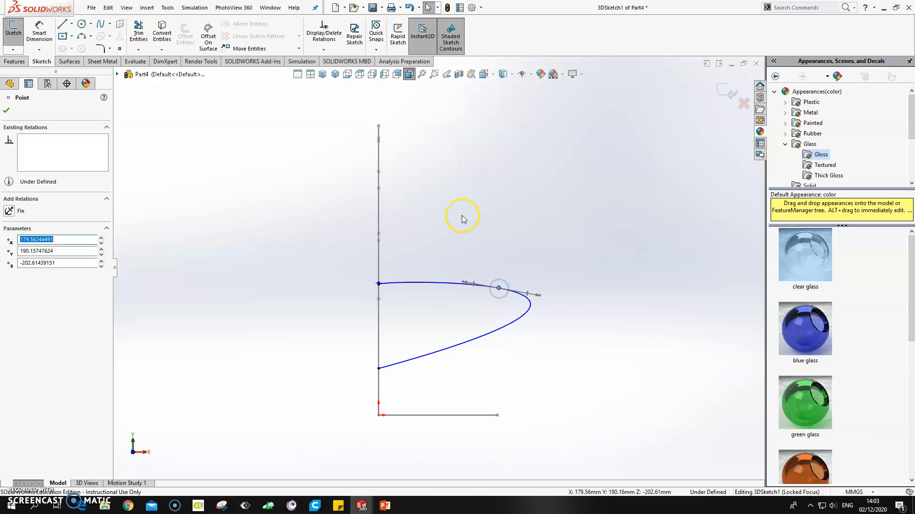
# In the top view, turn the 3D spline's rear tangent handle outward and constrain it Along X
pyautogui.hotkey('ctrl', '5')
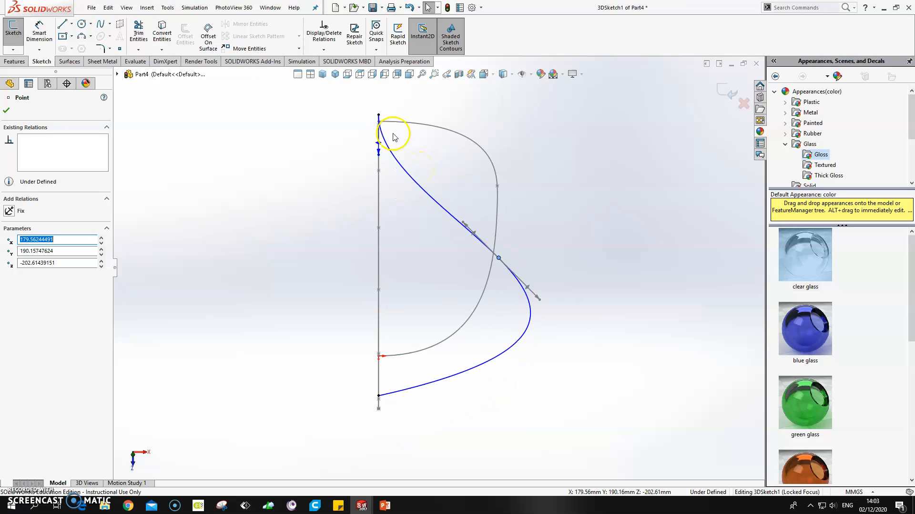
pyautogui.click(360, 74)
pyautogui.click(346, 131)
pyautogui.moveTo(350, 132); pyautogui.dragTo(378, 103)
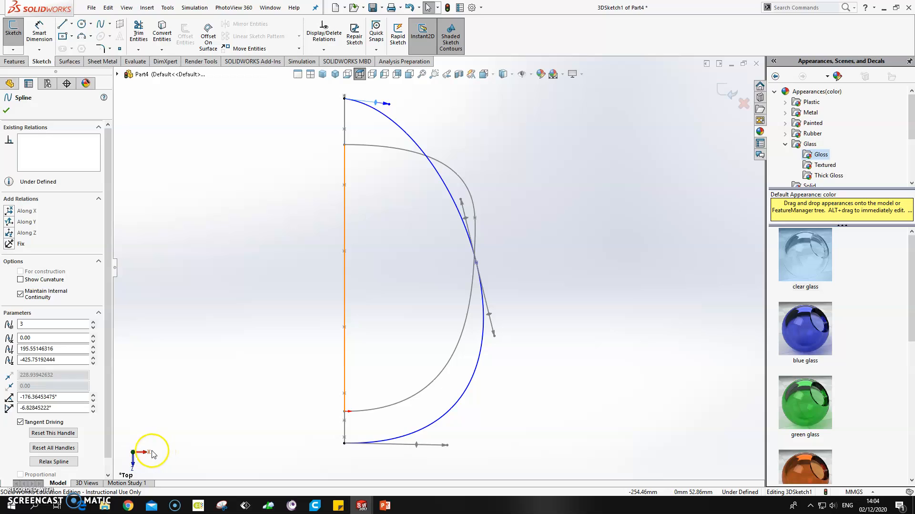
pyautogui.click(9, 211)
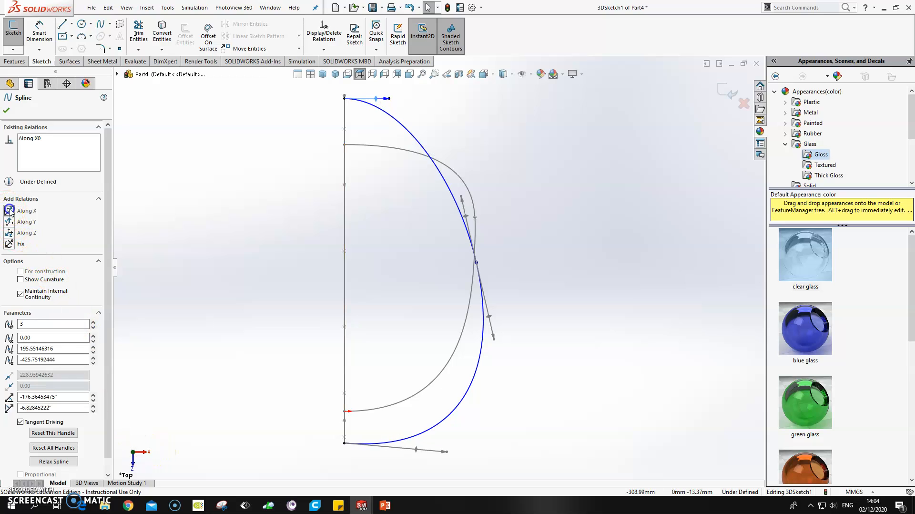
# Constrain the 3D spline's lengthened front tangent handle Along X and move its middle point to about X 203.9 mm, Z -336.7 mm
pyautogui.moveTo(414, 451); pyautogui.dragTo(411, 444)
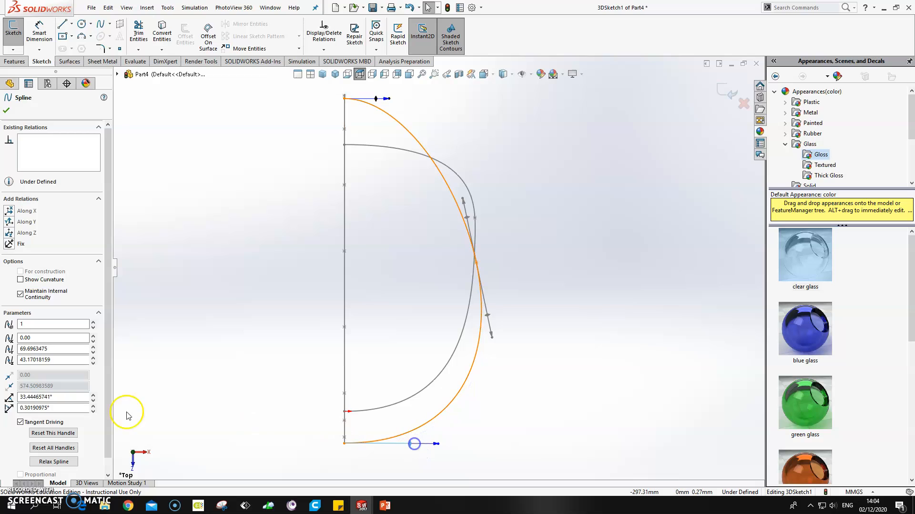
pyautogui.click(9, 212)
pyautogui.moveTo(477, 263); pyautogui.dragTo(495, 164)
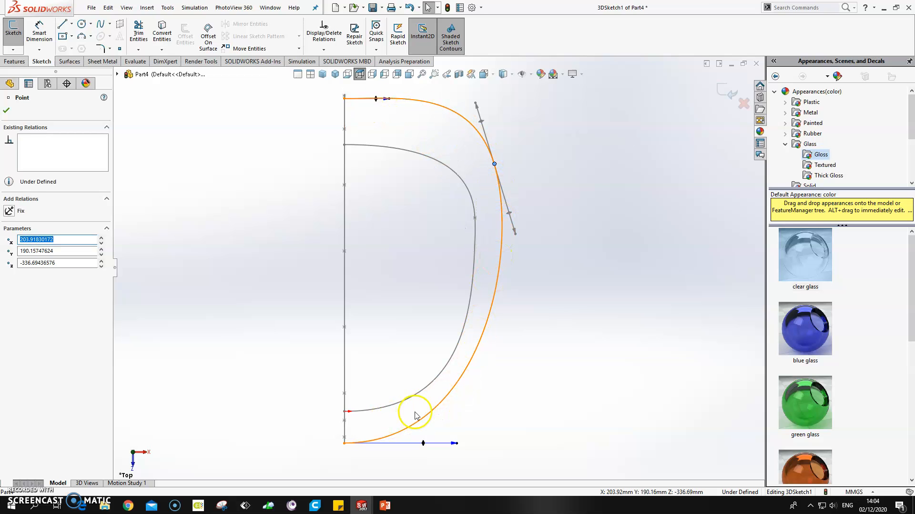
pyautogui.moveTo(454, 443); pyautogui.dragTo(472, 443)
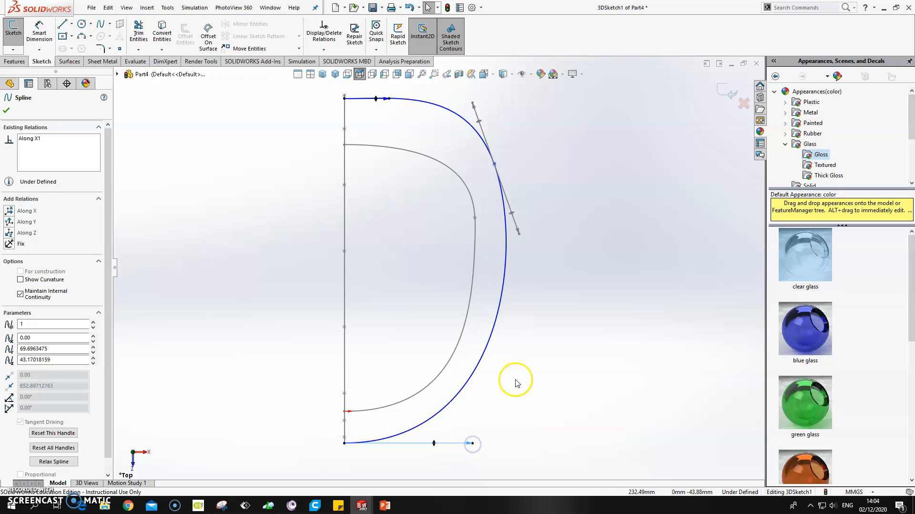
# Check the 3D spline from the right and front views and exit the 3D sketch
pyautogui.click(371, 75)
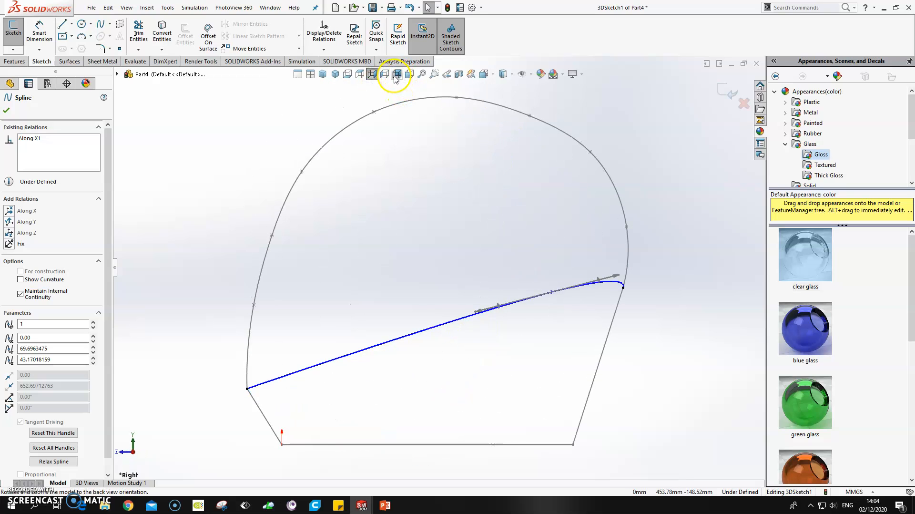
pyautogui.click(409, 75)
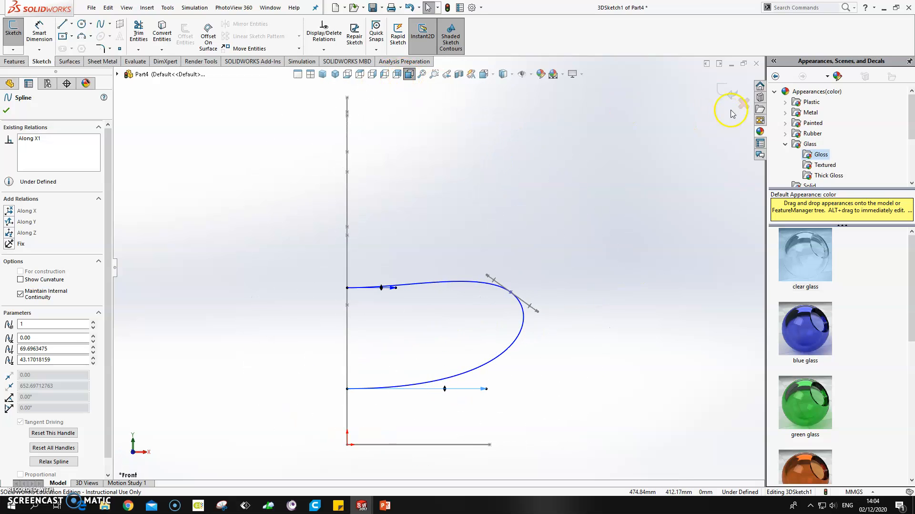
pyautogui.click(733, 96)
# Create a reference plane offset 180 mm from the Front Plane, flipped to run through the middle of the helmet curves
pyautogui.moveTo(605, 206)
pyautogui.mouseDown(button='middle')
pyautogui.moveTo(550, 264)
pyautogui.moveTo(533, 229)
pyautogui.moveTo(517, 243)
pyautogui.moveTo(536, 255)
pyautogui.mouseUp(button='middle')
pyautogui.click(19, 180)
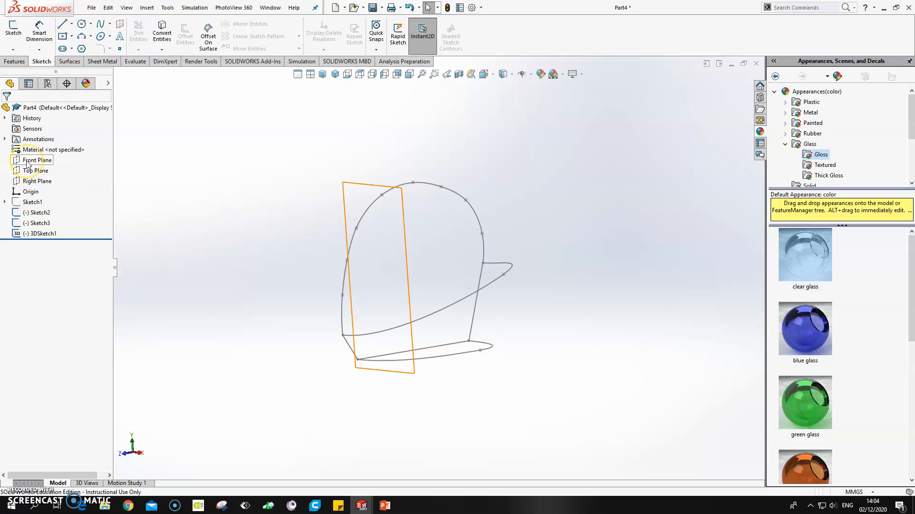
pyautogui.moveTo(288, 182); pyautogui.dragTo(281, 233, button='middle')
pyautogui.click(404, 159)
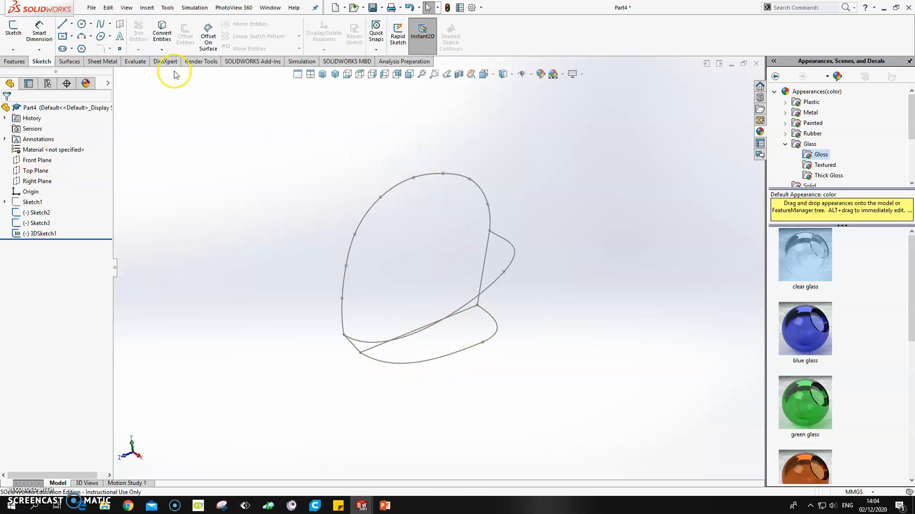
pyautogui.click(14, 61)
pyautogui.click(387, 48)
pyautogui.click(392, 60)
pyautogui.click(116, 74)
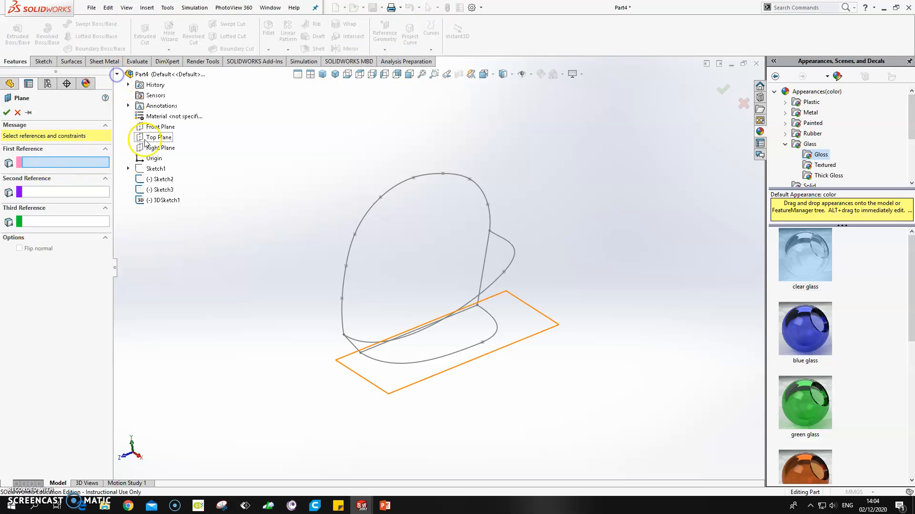
pyautogui.click(157, 127)
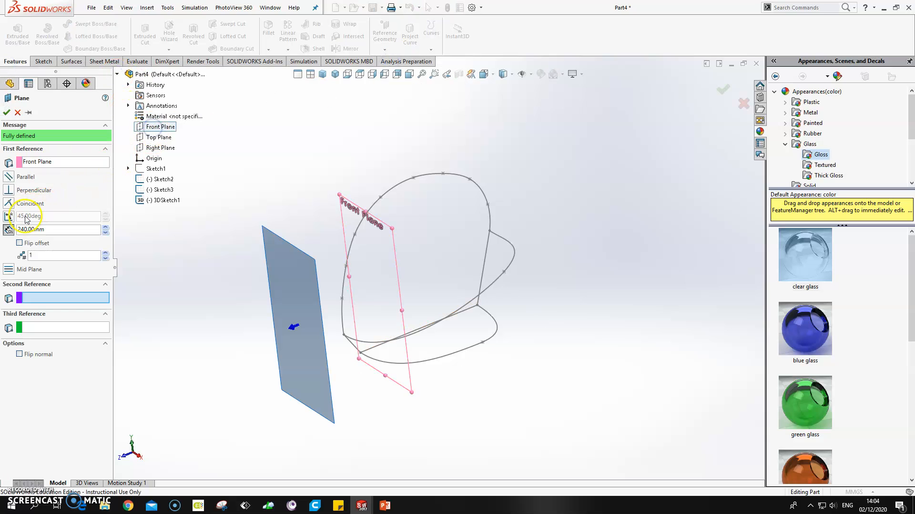
pyautogui.click(19, 243)
pyautogui.click(105, 232)
pyautogui.click(106, 232)
pyautogui.click(106, 233)
pyautogui.moveTo(290, 327); pyautogui.dragTo(275, 303, button='middle')
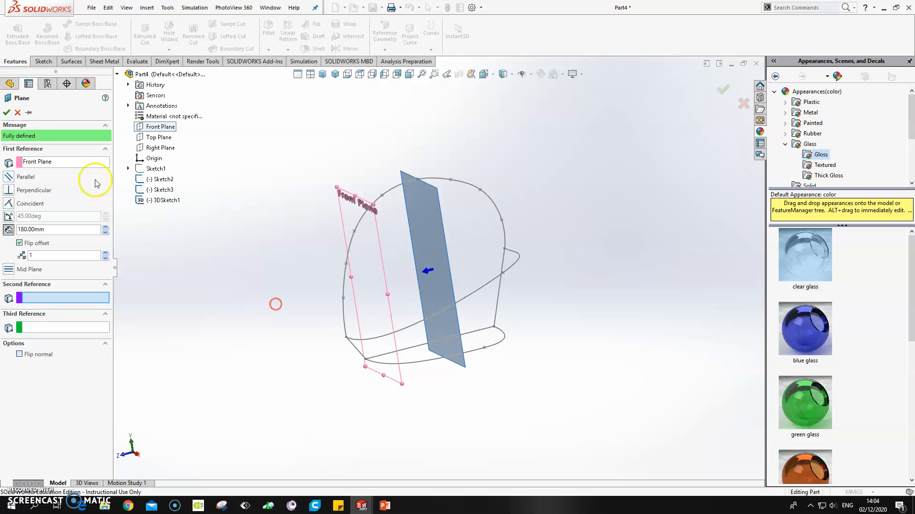
pyautogui.click(5, 112)
# Sketch on the new offset plane, viewed face-on, and draw a slanted line outside the curves starting at about X 316.7 mm, Y 207.1 mm
pyautogui.moveTo(198, 247); pyautogui.dragTo(298, 244, button='middle')
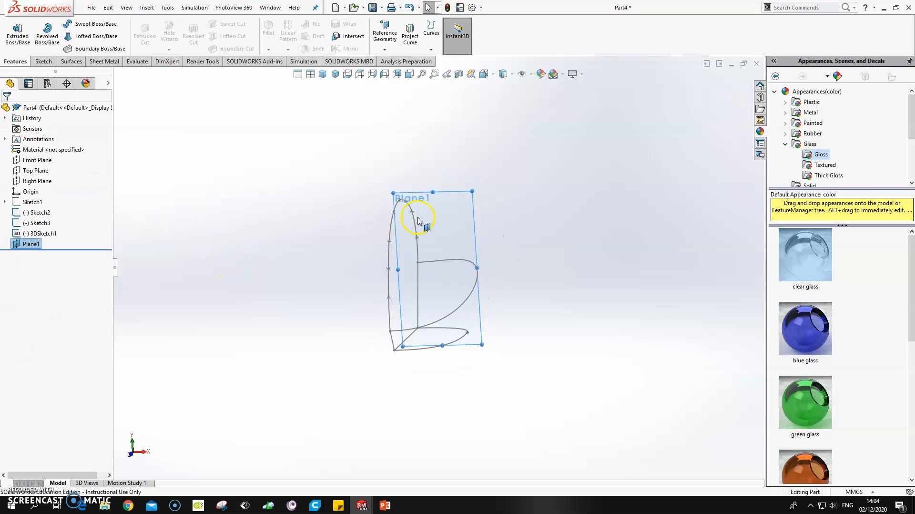
pyautogui.rightClick(435, 210)
pyautogui.click(458, 198)
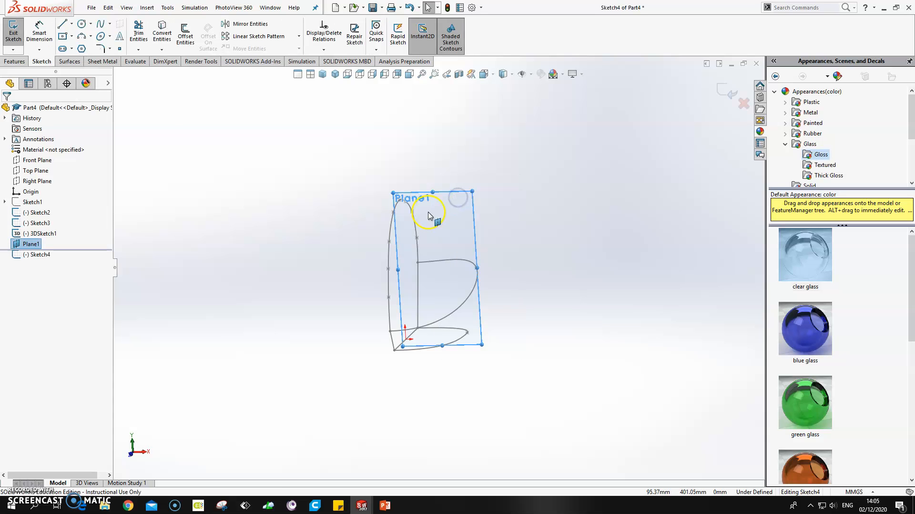
pyautogui.press('space')
pyautogui.click(273, 34)
pyautogui.click(61, 25)
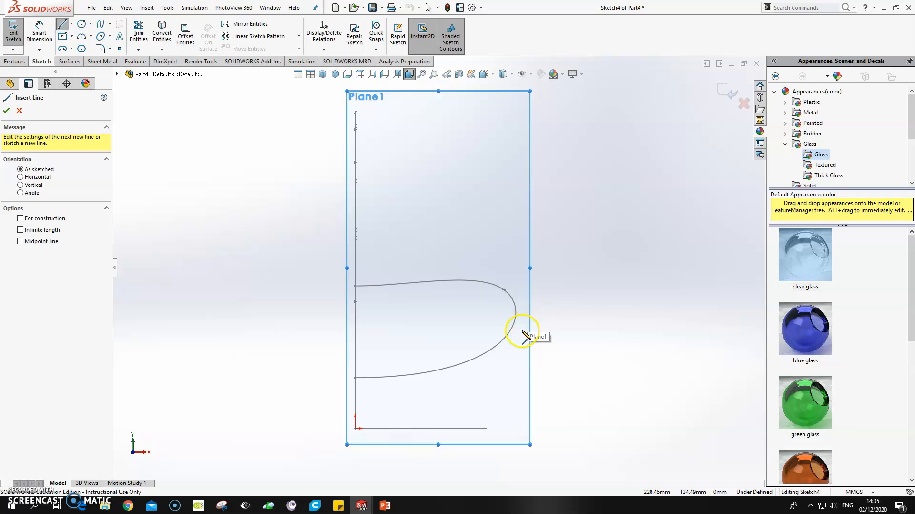
pyautogui.click(586, 277)
pyautogui.click(561, 392)
pyautogui.press('Escape')
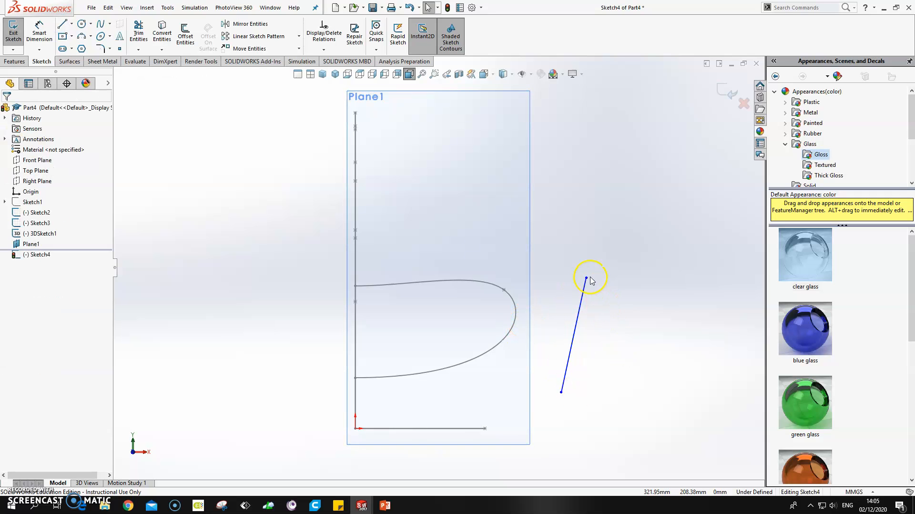
# Add Pierce relations tying the line's upper end to the 3D side curve and its lower end to the base curve
pyautogui.click(587, 278)
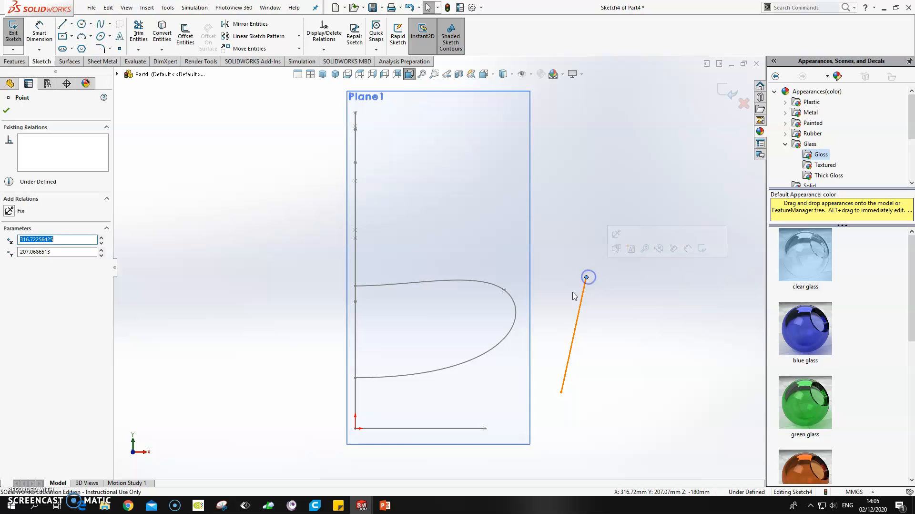
pyautogui.keyDown('ctrl'); pyautogui.click(510, 331); pyautogui.keyUp('ctrl')
pyautogui.click(7, 276)
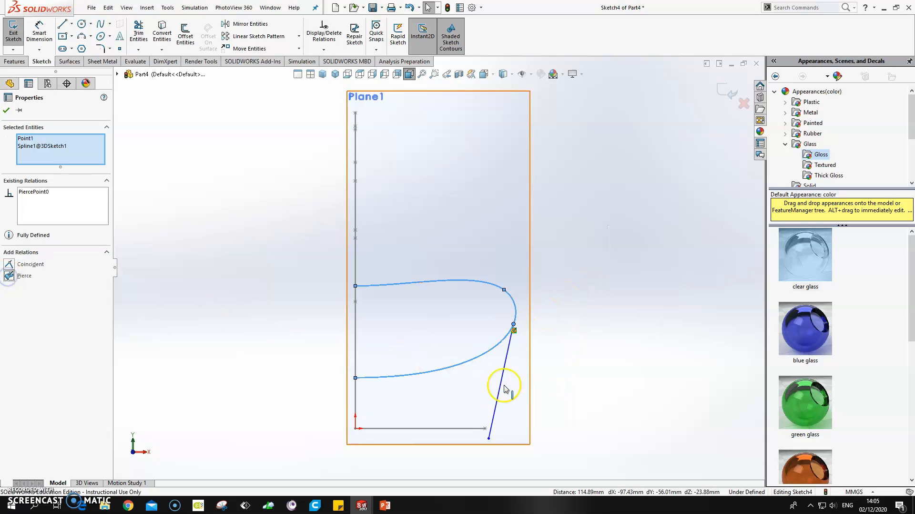
pyautogui.click(487, 440)
pyautogui.keyDown('ctrl'); pyautogui.click(471, 429); pyautogui.keyUp('ctrl')
pyautogui.click(14, 286)
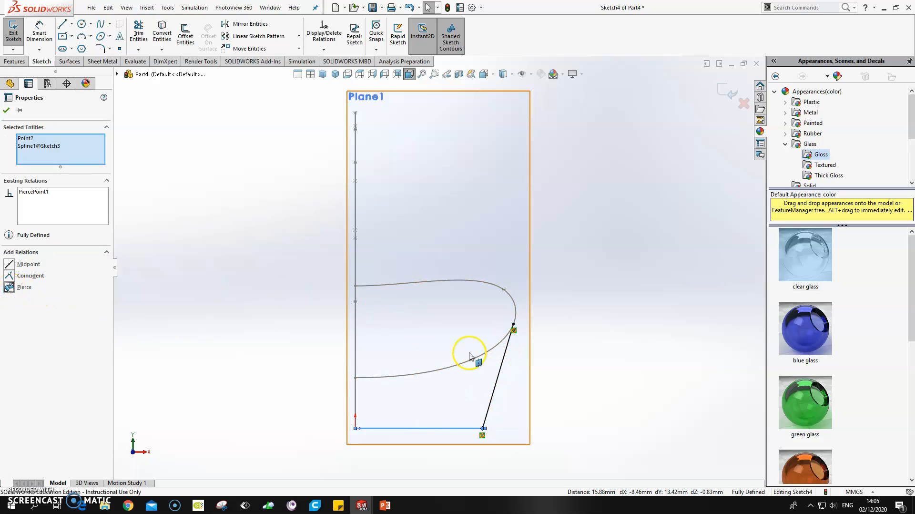
# Exit the line sketch and hide the offset plane
pyautogui.click(701, 175)
pyautogui.moveTo(666, 236); pyautogui.dragTo(622, 256, button='middle')
pyautogui.scroll(1, 621, 256)
pyautogui.click(621, 256)
pyautogui.rightClick(482, 178)
pyautogui.click(520, 161)
pyautogui.scroll(3, 548, 205)
pyautogui.moveTo(548, 205); pyautogui.dragTo(539, 245, button='middle')
# Create a lofted surface between the base curve and the 3D side curve, with the connecting line as guide curve
pyautogui.click(71, 61)
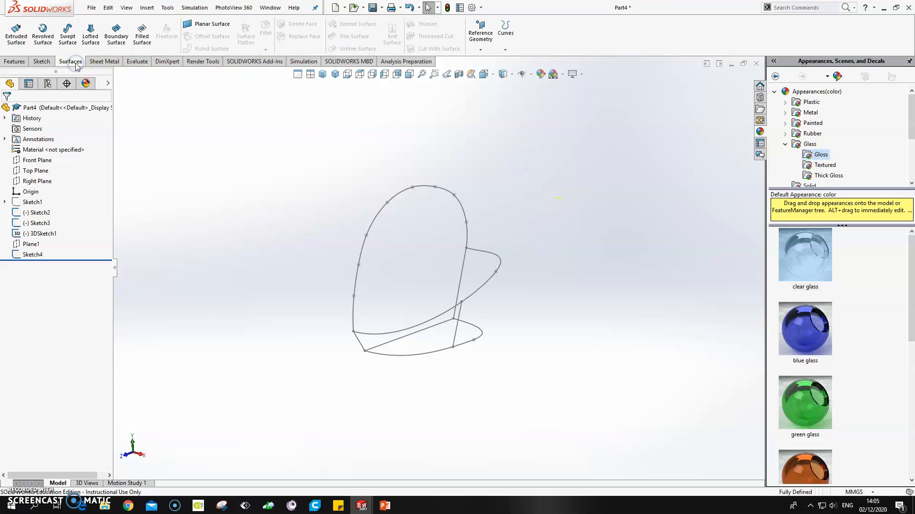
pyautogui.click(90, 37)
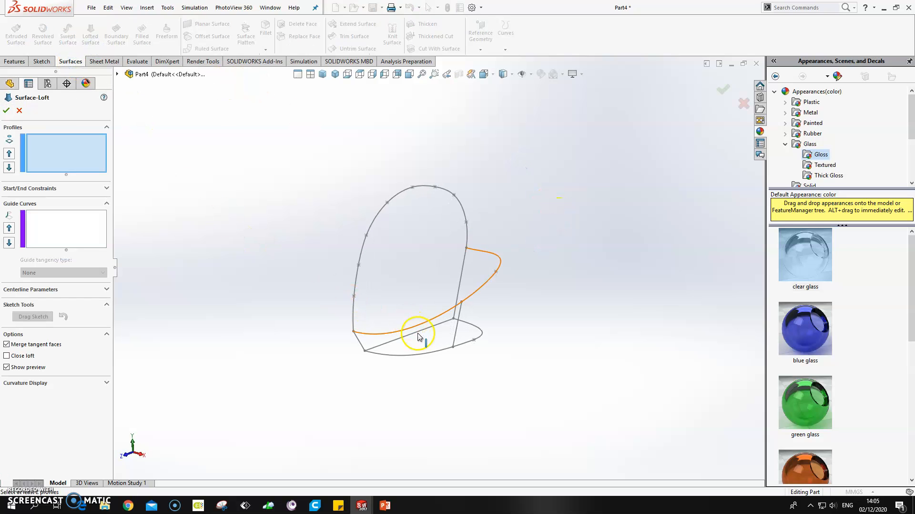
pyautogui.click(443, 352)
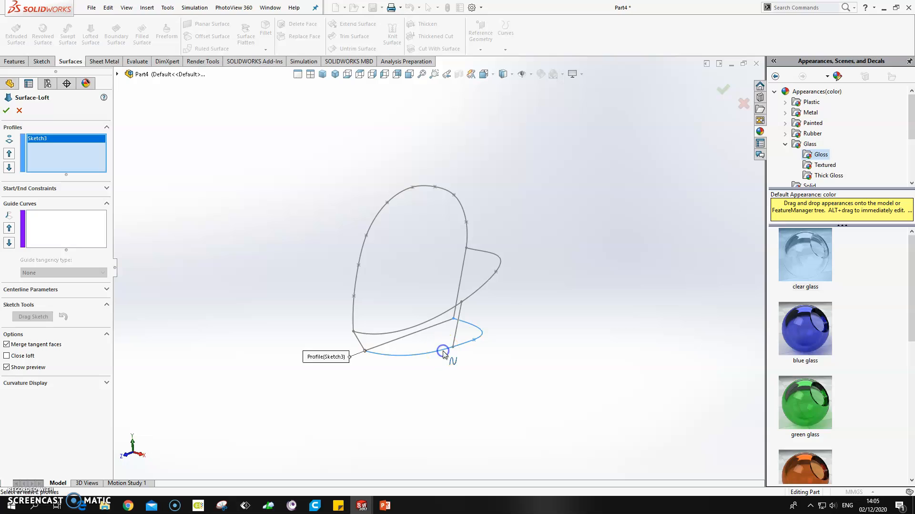
pyautogui.click(452, 315)
pyautogui.click(34, 229)
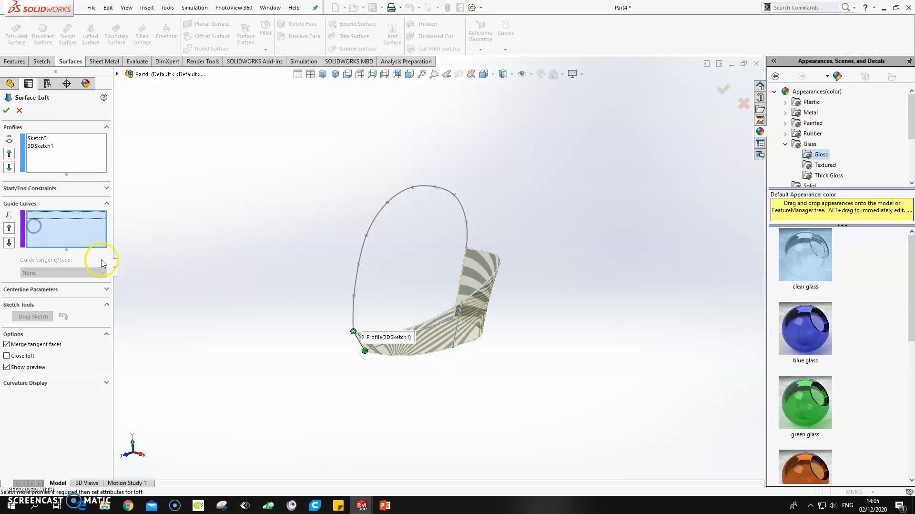
pyautogui.click(459, 328)
pyautogui.click(723, 91)
pyautogui.moveTo(568, 266)
pyautogui.mouseDown(button='middle')
pyautogui.moveTo(588, 229)
pyautogui.moveTo(510, 253)
pyautogui.moveTo(529, 236)
pyautogui.moveTo(605, 231)
pyautogui.moveTo(591, 243)
pyautogui.mouseUp(button='middle')
pyautogui.click(541, 234)
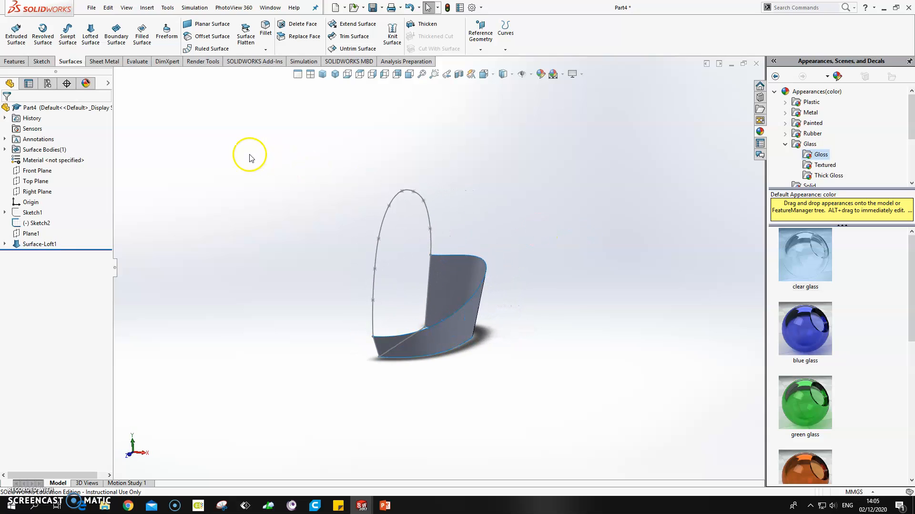
# Convert the side profile's upper spline into a new sketch on the Right Plane and hide the original profile sketch
pyautogui.click(41, 61)
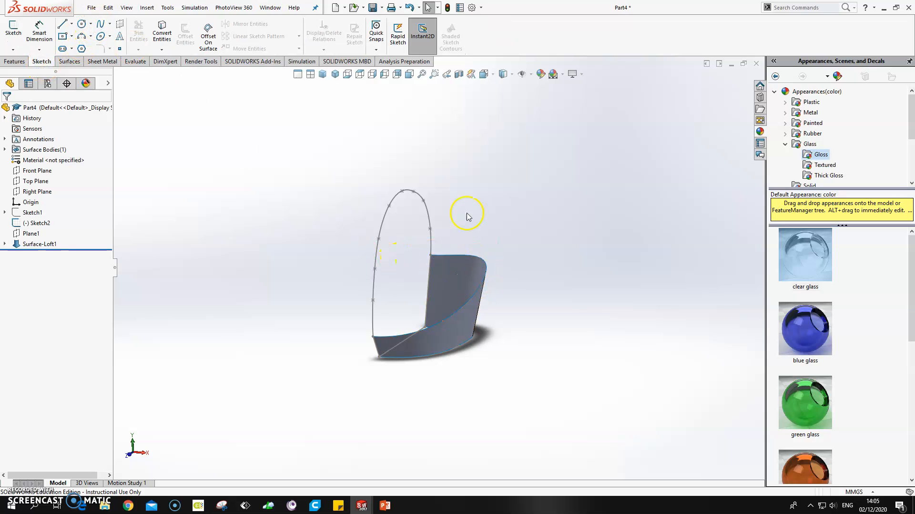
pyautogui.click(100, 23)
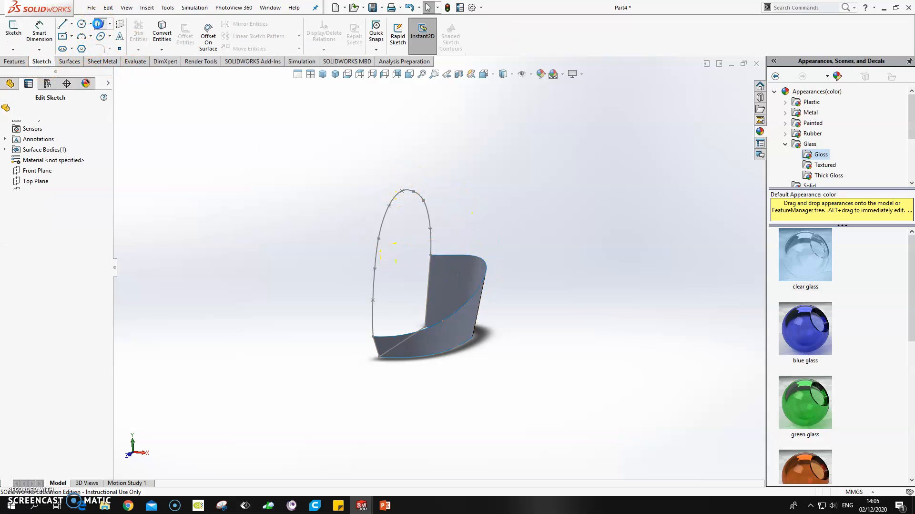
pyautogui.click(116, 73)
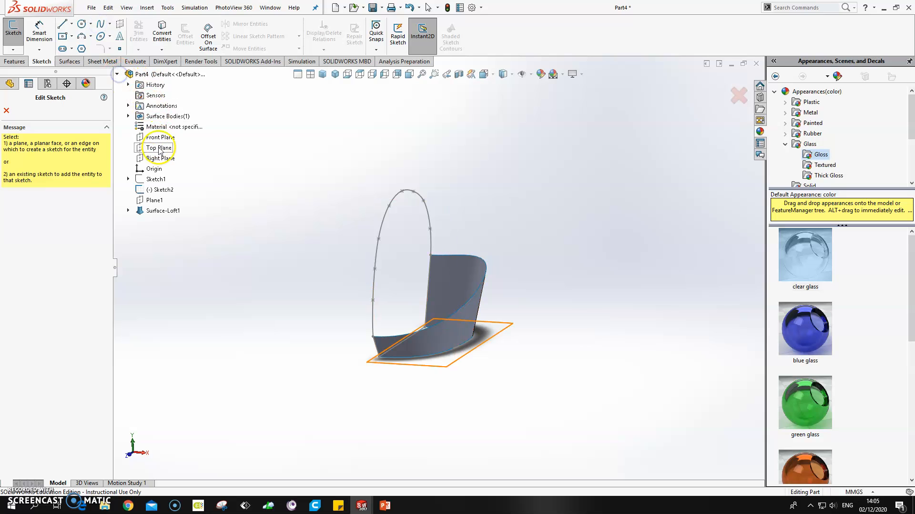
pyautogui.click(149, 157)
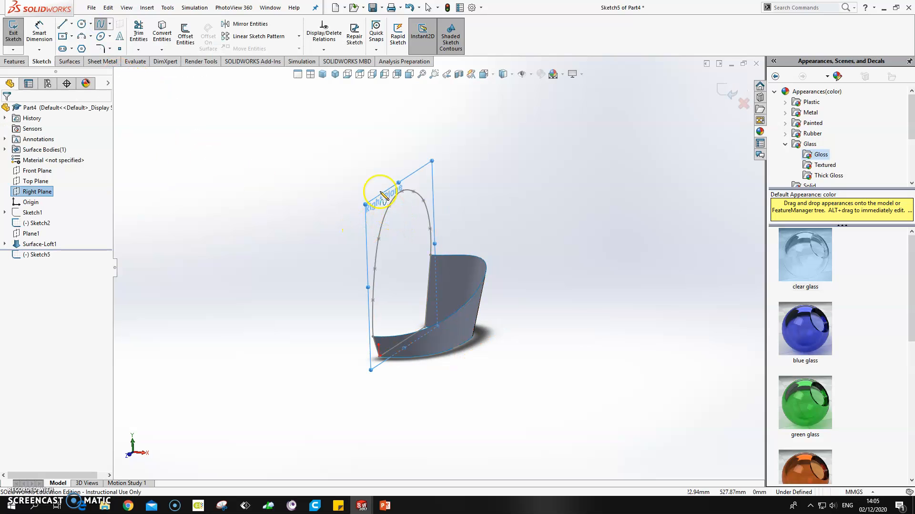
pyautogui.click(162, 32)
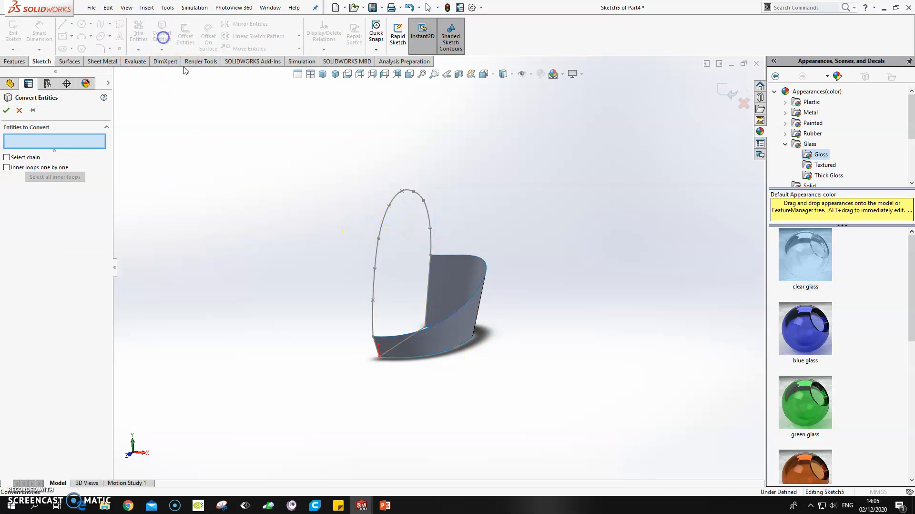
pyautogui.click(387, 220)
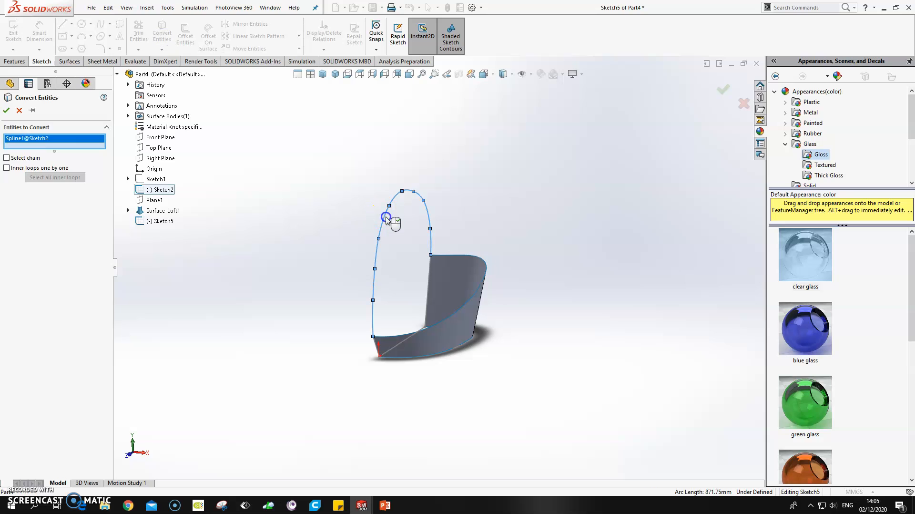
pyautogui.click(5, 110)
pyautogui.click(723, 94)
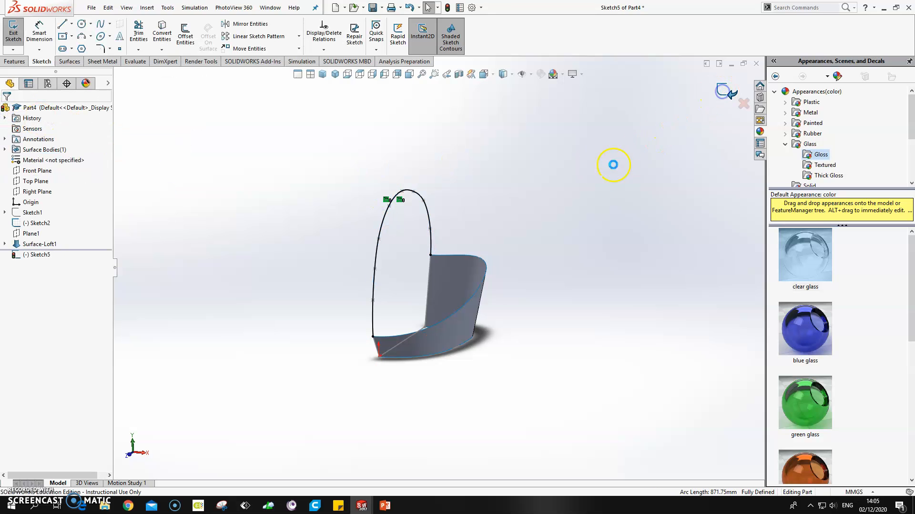
pyautogui.rightClick(31, 223)
pyautogui.click(39, 210)
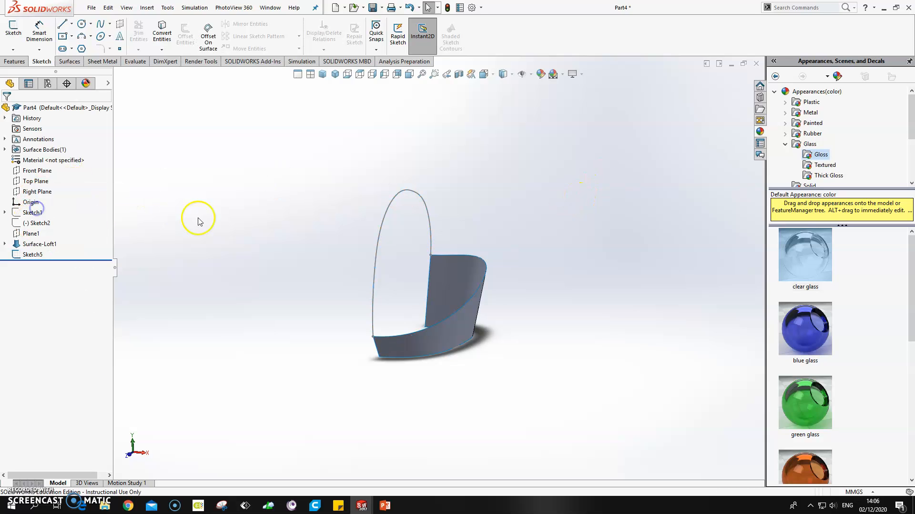
# In a new 3D sketch, convert the lofted surface's upper edge into a sketch curve
pyautogui.moveTo(280, 258); pyautogui.dragTo(277, 269, button='middle')
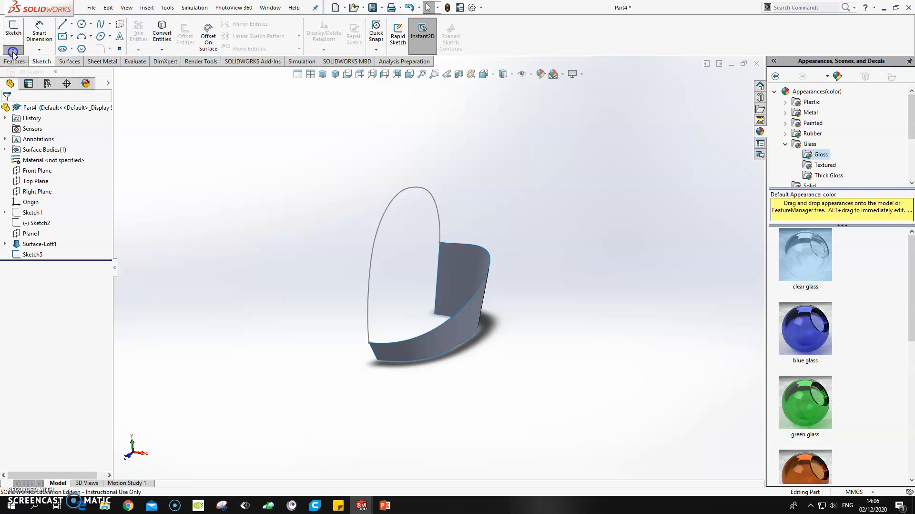
pyautogui.click(19, 72)
pyautogui.click(99, 25)
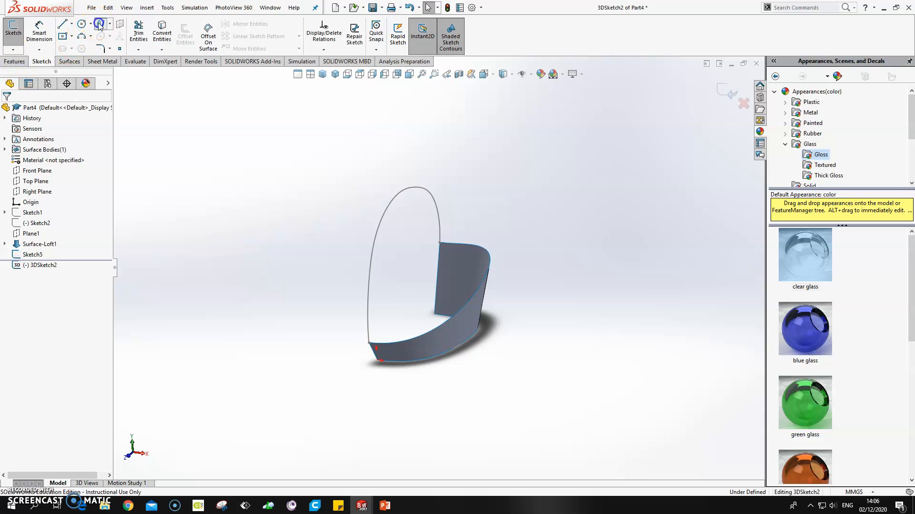
pyautogui.click(162, 36)
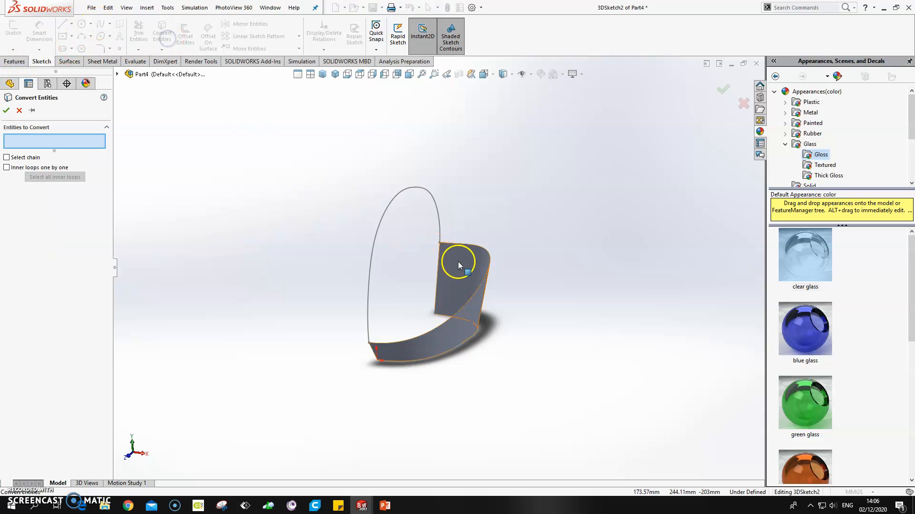
pyautogui.click(476, 293)
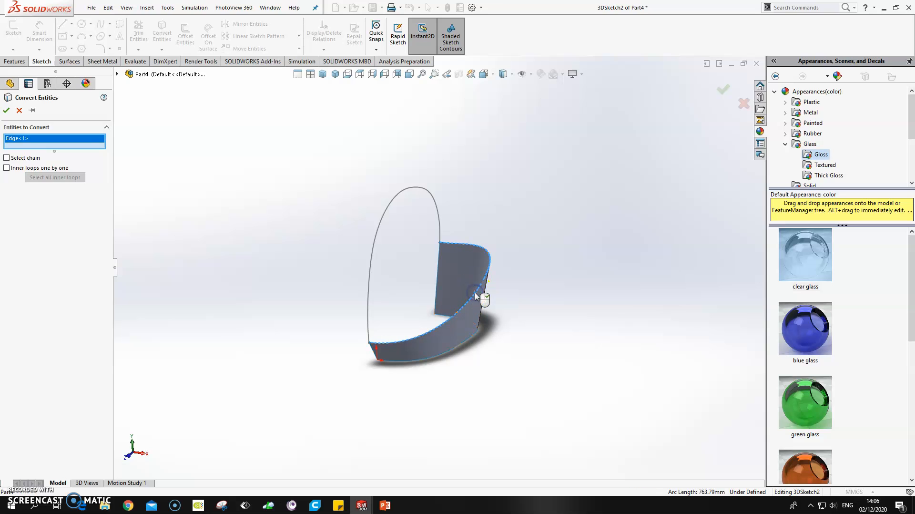
pyautogui.click(5, 111)
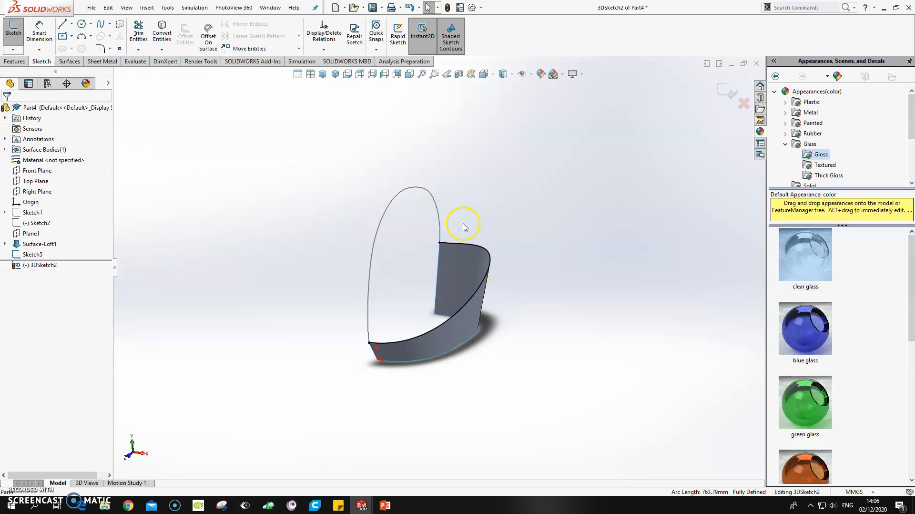
# Exit the 3D sketch and draw a three-point spline on Plane1, arching from near the profile's top down to about X 240 mm, Y 278 mm
pyautogui.click(722, 94)
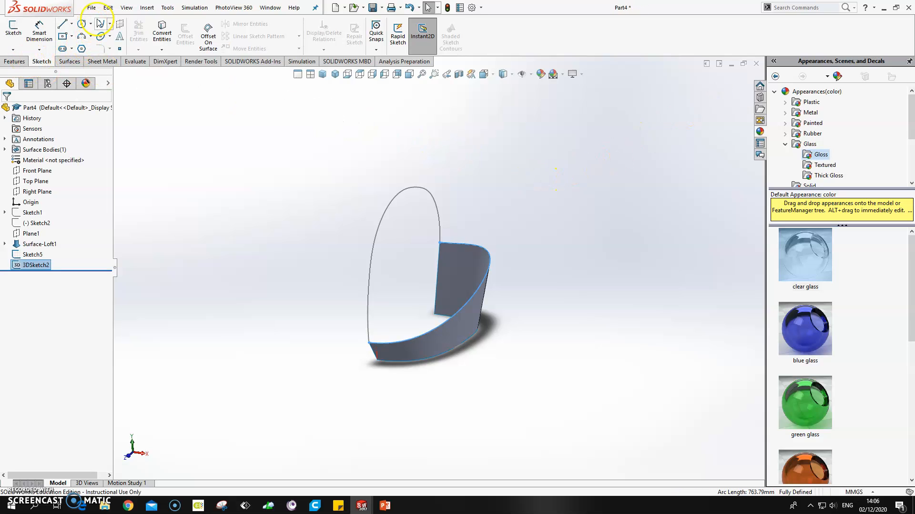
pyautogui.click(100, 24)
pyautogui.click(729, 94)
pyautogui.click(100, 25)
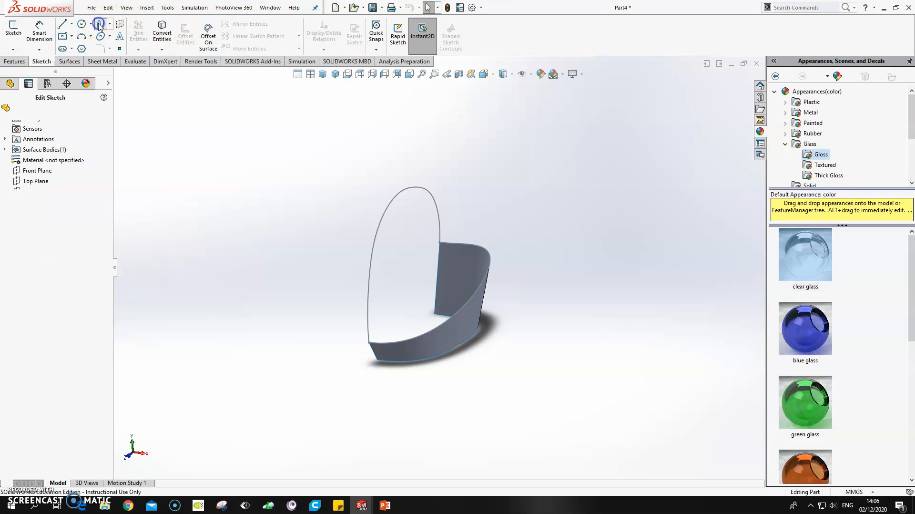
pyautogui.click(117, 75)
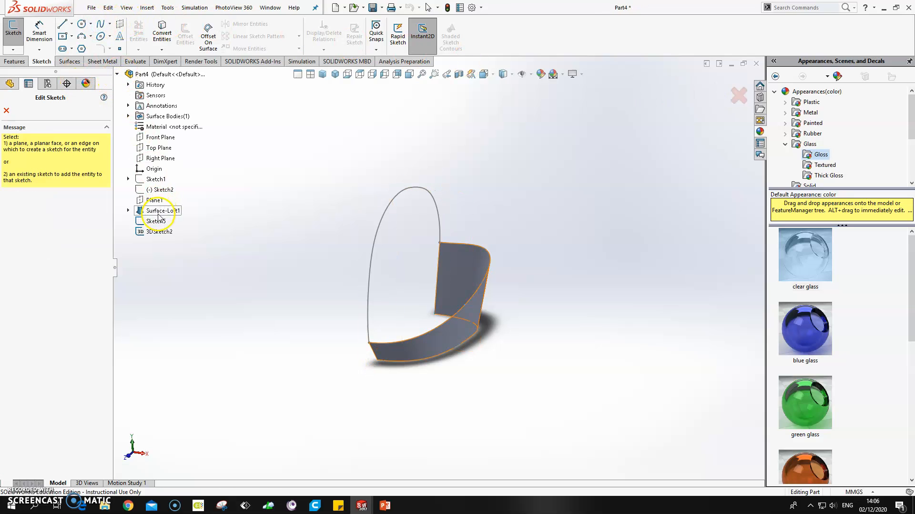
pyautogui.click(151, 200)
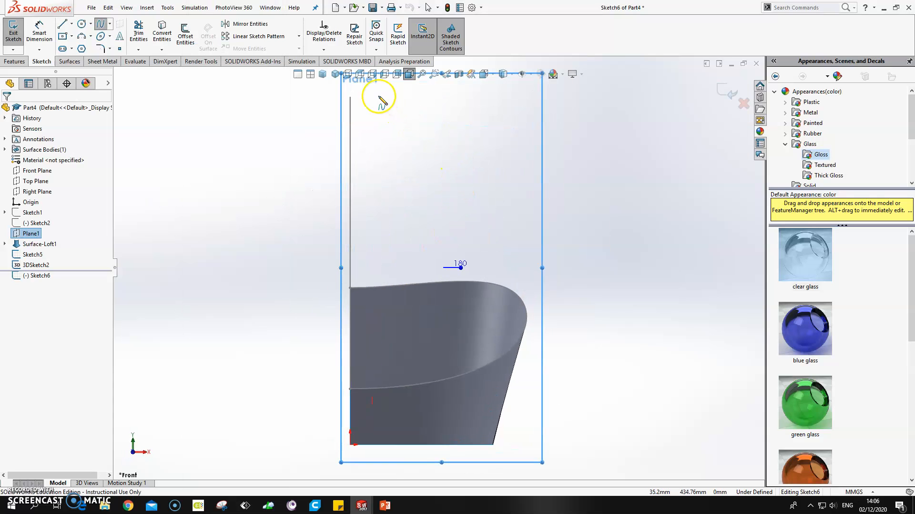
pyautogui.click(378, 95)
pyautogui.click(472, 118)
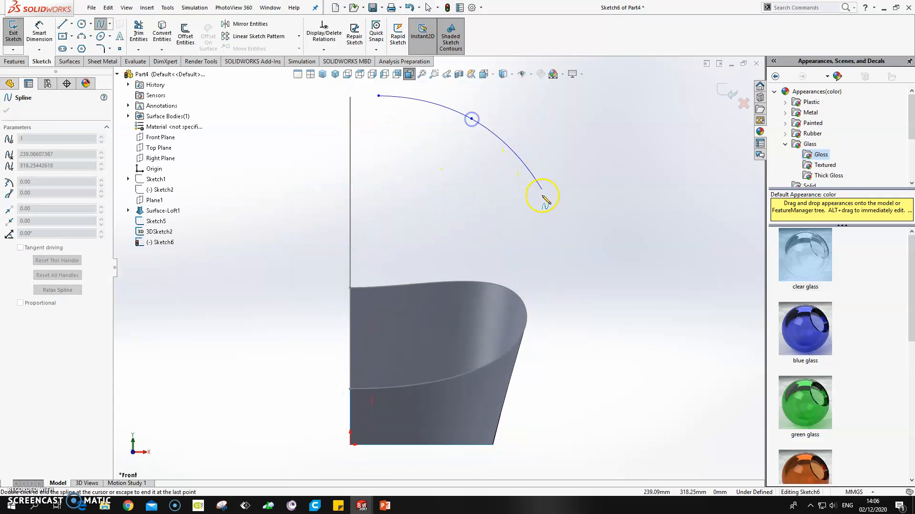
pyautogui.doubleClick(543, 221)
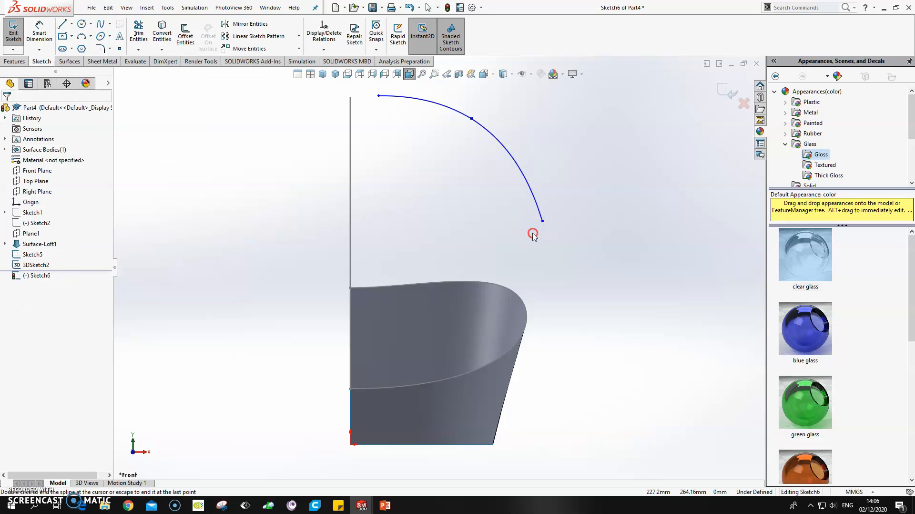
# Pierce the spline's lower end to the 3D edge curve and its upper end to the side profile curve
pyautogui.click(543, 222)
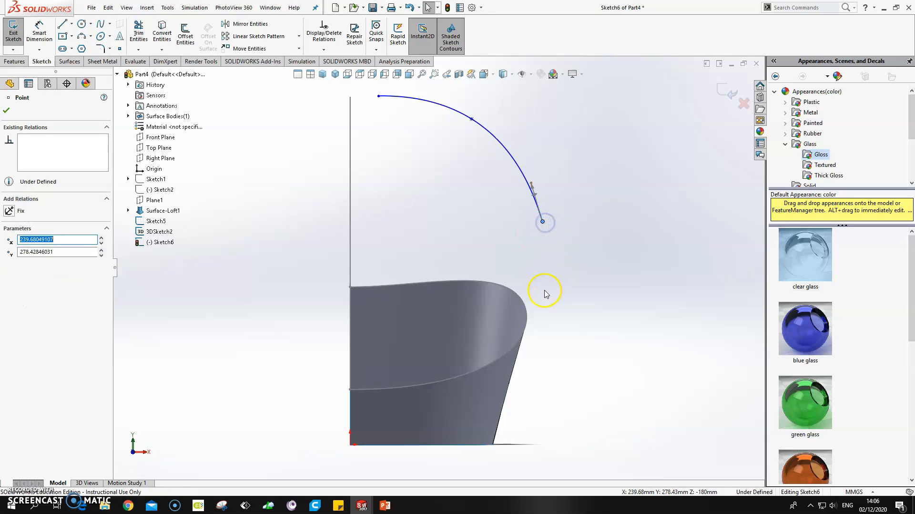
pyautogui.keyDown('ctrl'); pyautogui.click(523, 329); pyautogui.keyUp('ctrl')
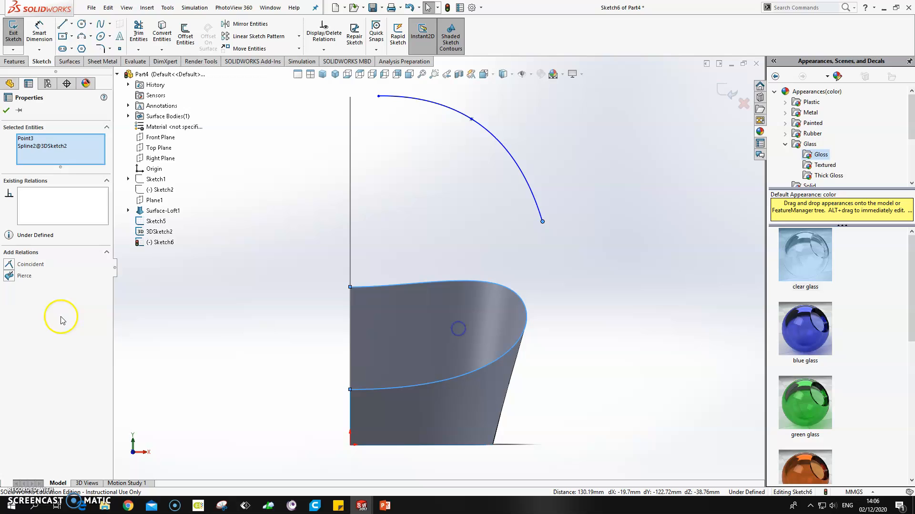
pyautogui.click(9, 275)
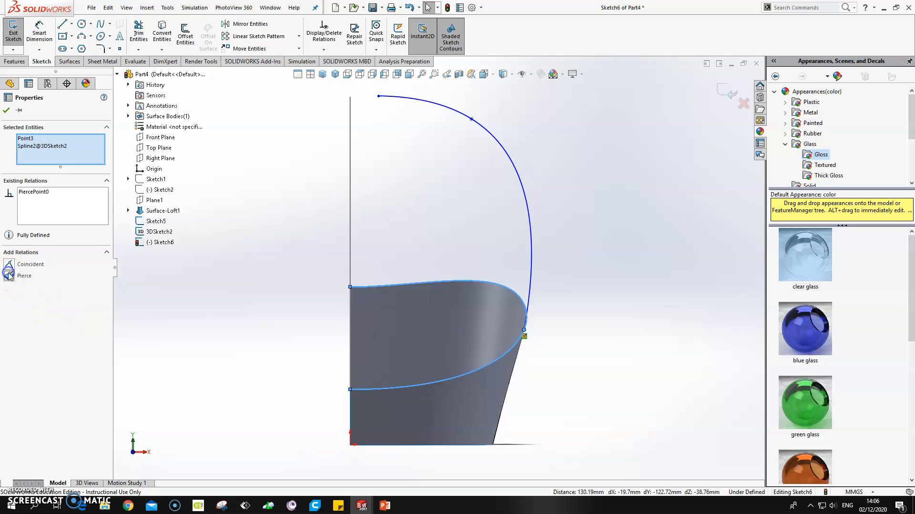
pyautogui.click(379, 97)
pyautogui.keyDown('ctrl'); pyautogui.click(351, 114); pyautogui.keyUp('ctrl')
pyautogui.click(9, 298)
pyautogui.click(468, 195)
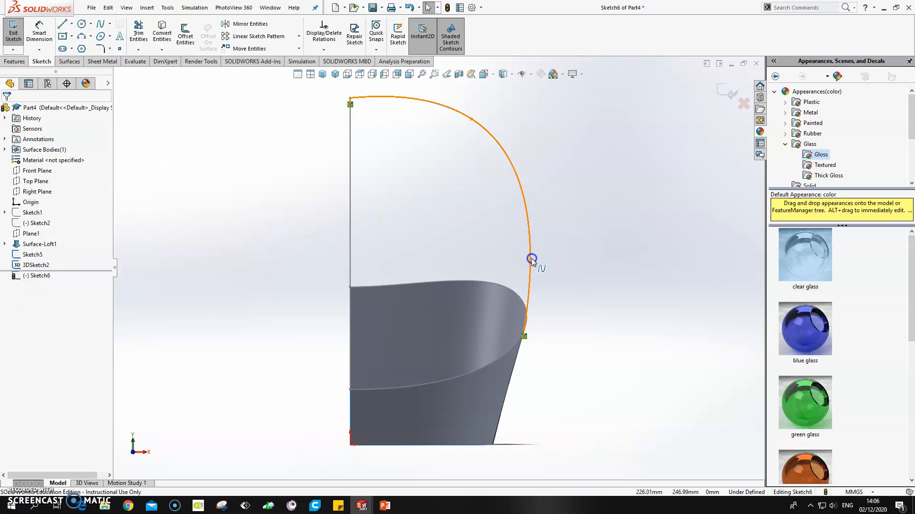
# Shape the spline into a rounded dome outline with a horizontal tangent at its top and its middle point at about (183, 378) mm, and exit the sketch
pyautogui.click(531, 262)
pyautogui.moveTo(536, 270); pyautogui.dragTo(542, 271)
pyautogui.moveTo(471, 119); pyautogui.dragTo(501, 116)
pyautogui.click(367, 99)
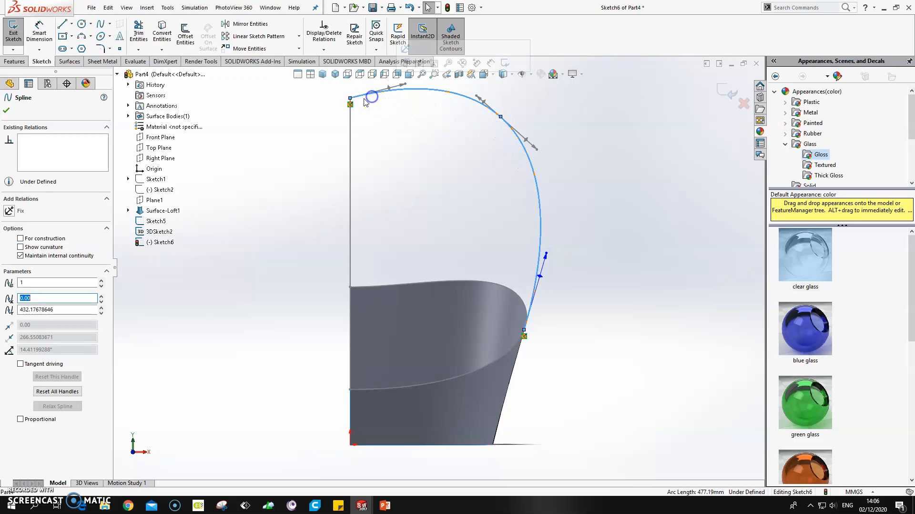
pyautogui.click(389, 87)
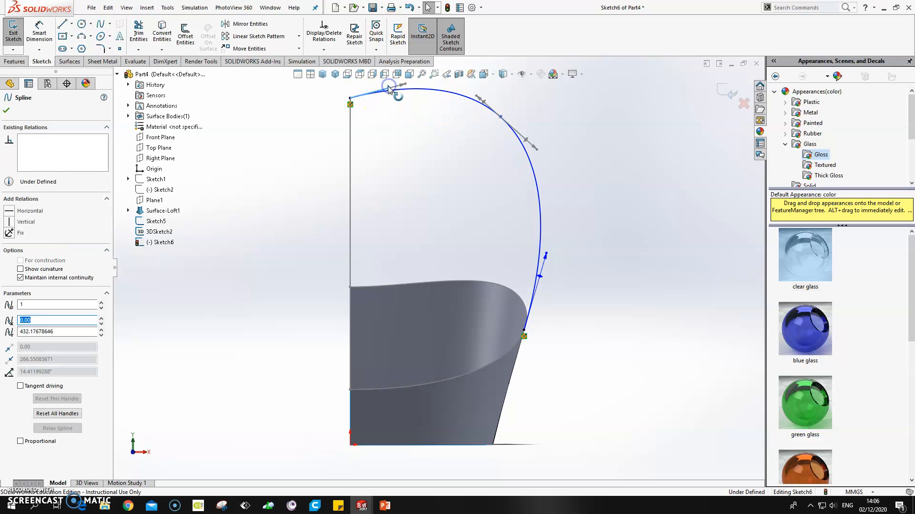
pyautogui.click(8, 212)
pyautogui.moveTo(500, 117); pyautogui.dragTo(496, 141)
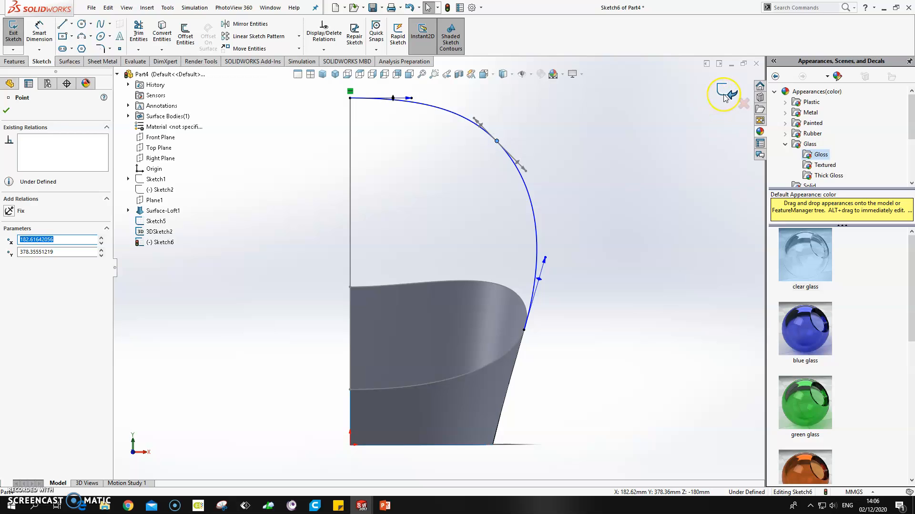
pyautogui.moveTo(540, 280)
pyautogui.mouseDown()
pyautogui.moveTo(561, 311)
pyautogui.moveTo(493, 288)
pyautogui.moveTo(539, 285)
pyautogui.mouseUp()
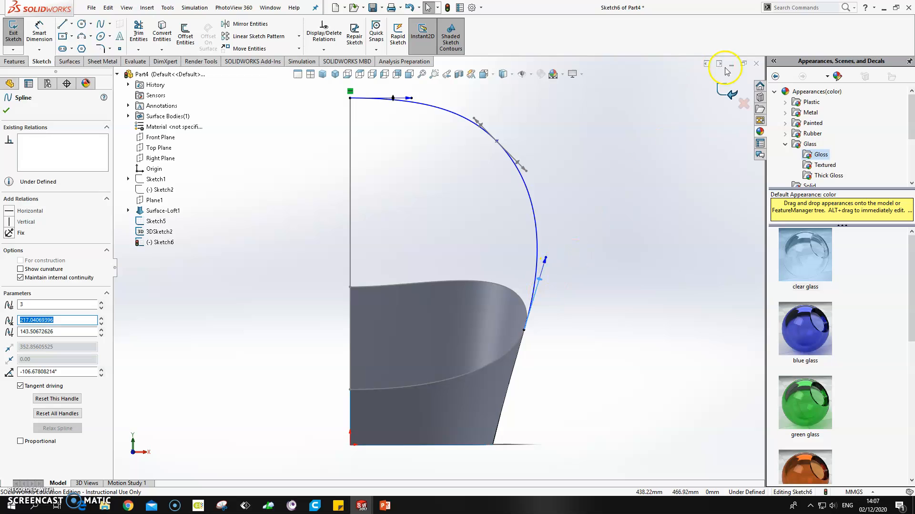
pyautogui.click(728, 92)
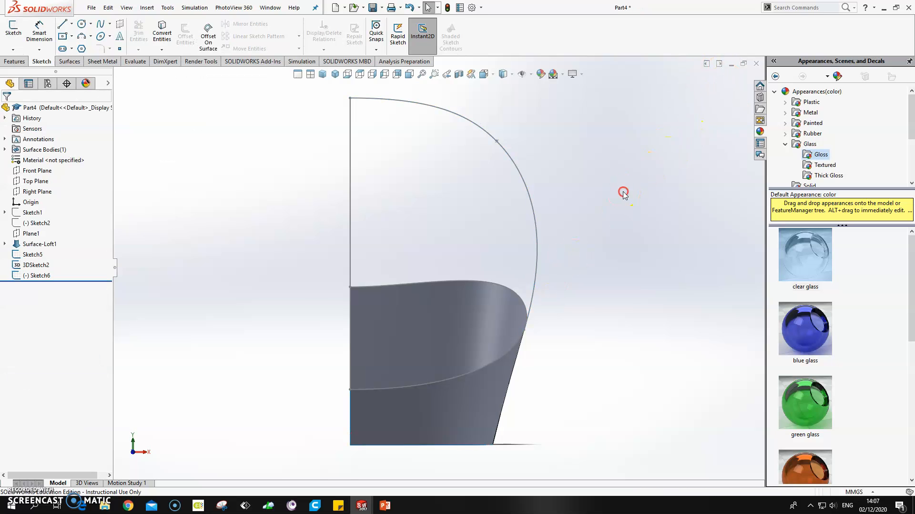
# Create a lofted surface between the 3D edge curve and the side profile, using the new dome spline as guide curve
pyautogui.moveTo(623, 195); pyautogui.dragTo(600, 208, button='middle')
pyautogui.click(71, 61)
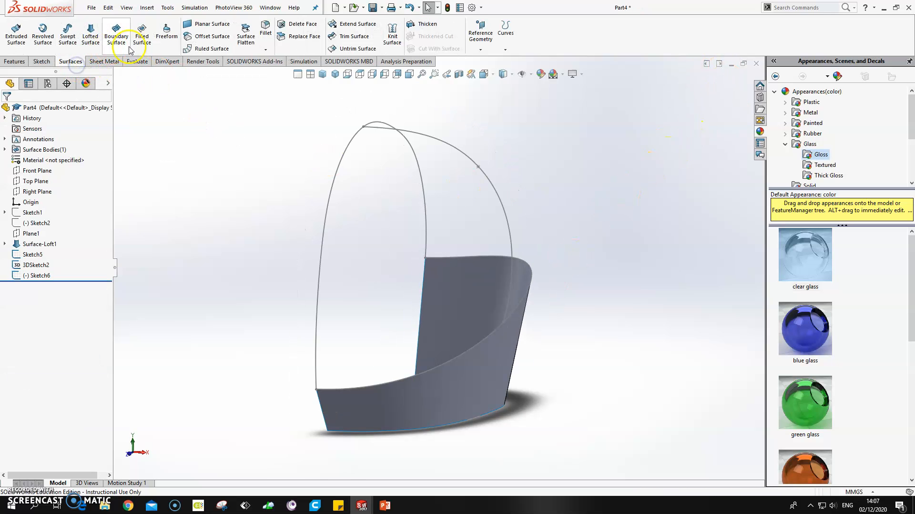
pyautogui.click(91, 33)
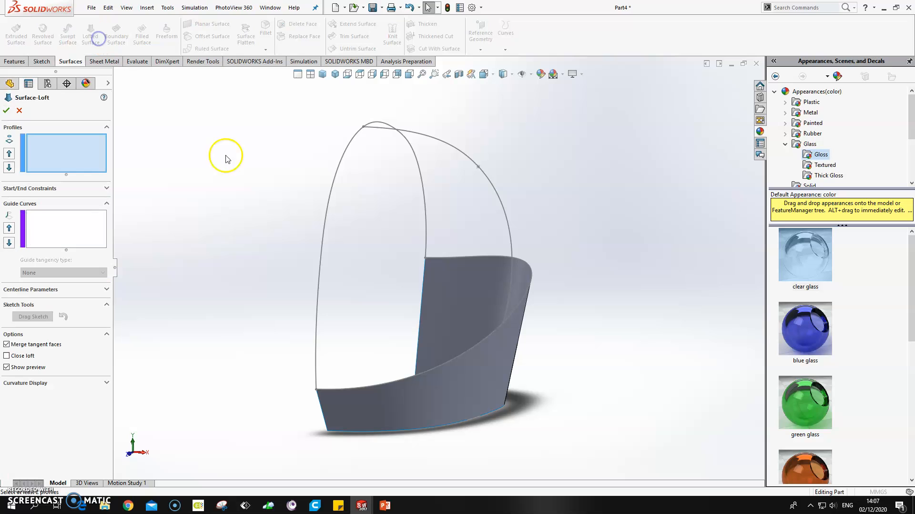
pyautogui.click(493, 331)
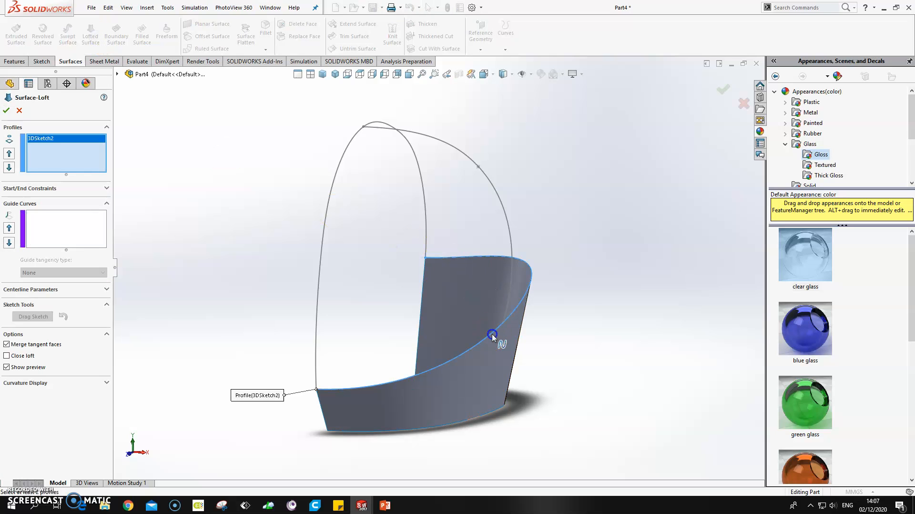
pyautogui.click(353, 140)
pyautogui.click(44, 236)
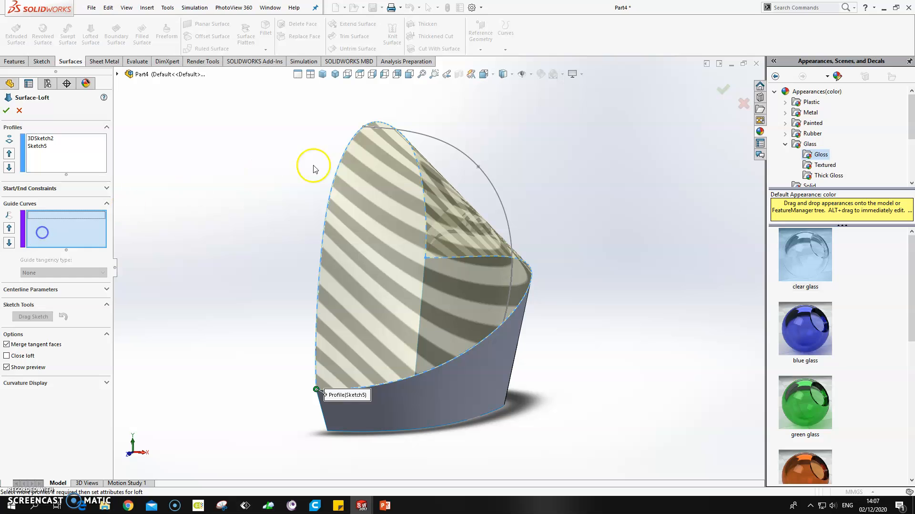
pyautogui.click(453, 150)
pyautogui.moveTo(343, 260); pyautogui.dragTo(282, 265, button='middle')
pyautogui.click(719, 91)
pyautogui.moveTo(640, 210)
pyautogui.mouseDown(button='middle')
pyautogui.moveTo(689, 200)
pyautogui.moveTo(650, 219)
pyautogui.mouseUp(button='middle')
pyautogui.click(233, 228)
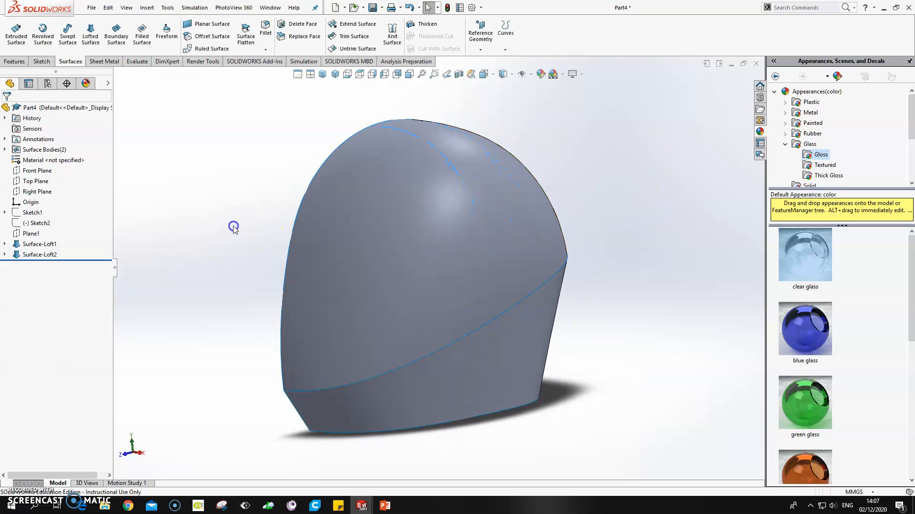
pyautogui.press('f')
pyautogui.moveTo(234, 230)
pyautogui.mouseDown(button='middle')
pyautogui.moveTo(239, 245)
pyautogui.moveTo(219, 226)
pyautogui.moveTo(266, 221)
pyautogui.moveTo(244, 226)
pyautogui.mouseUp(button='middle')
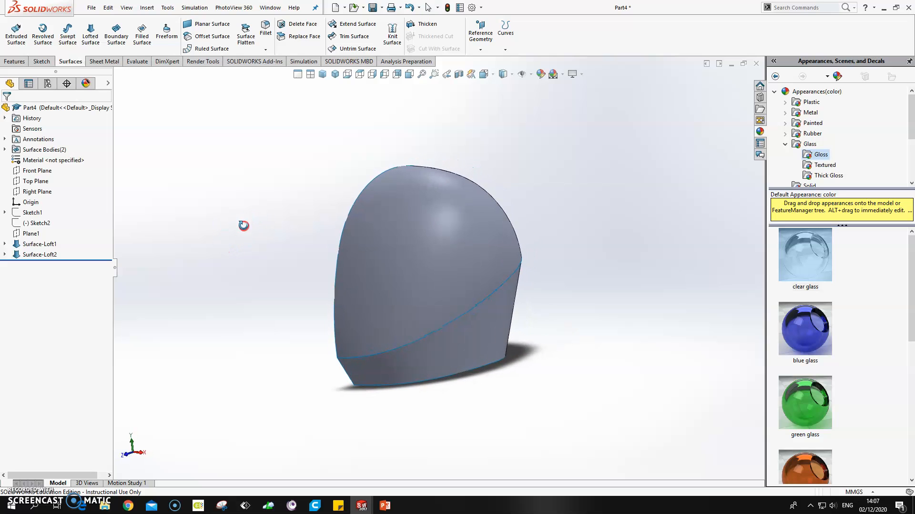
# Mirror the upper and lower lofted surface bodies about the Right Plane
pyautogui.click(16, 61)
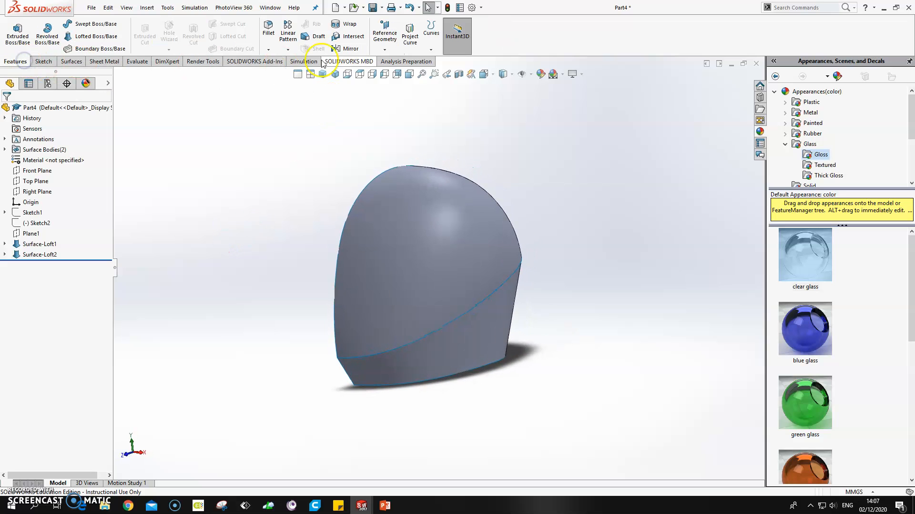
pyautogui.click(352, 49)
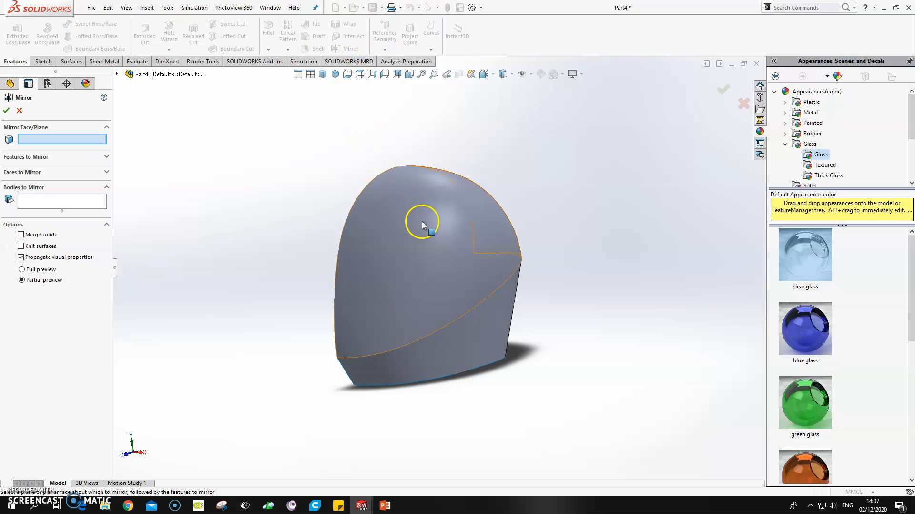
pyautogui.click(116, 75)
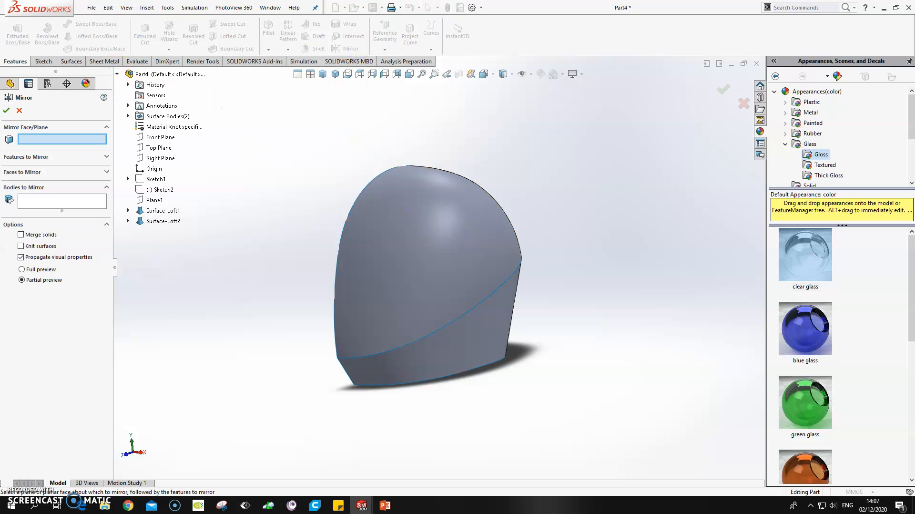
pyautogui.click(157, 158)
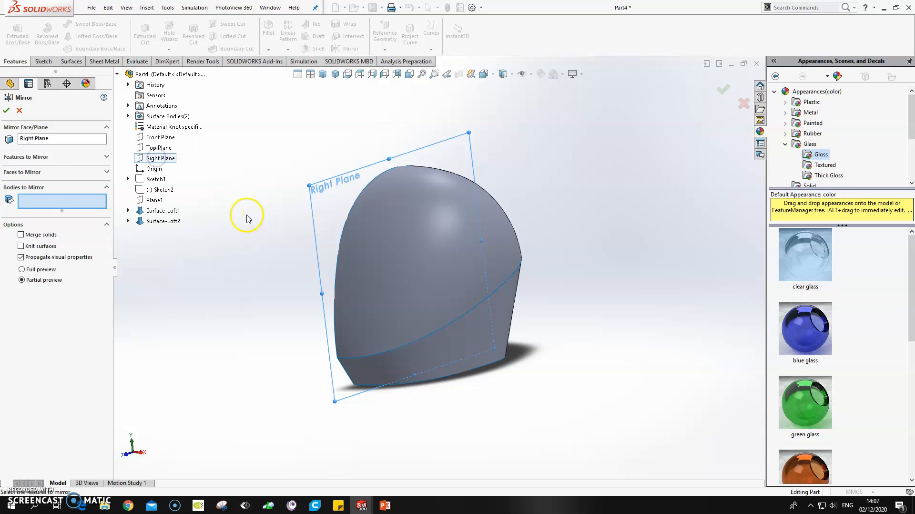
pyautogui.click(431, 261)
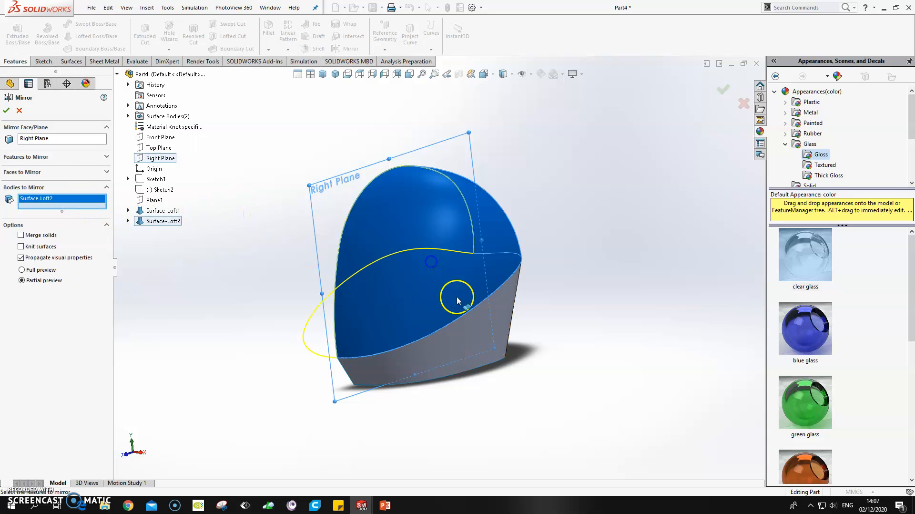
pyautogui.click(480, 332)
pyautogui.click(5, 110)
# Close the helmet's open base with a planar surface bounded by the two bottom edges
pyautogui.moveTo(276, 342); pyautogui.dragTo(259, 188, button='middle')
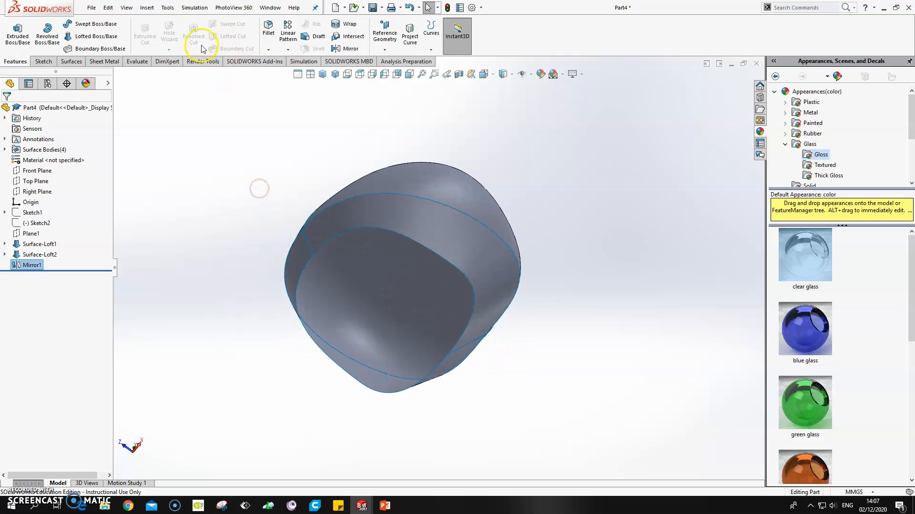
pyautogui.click(71, 60)
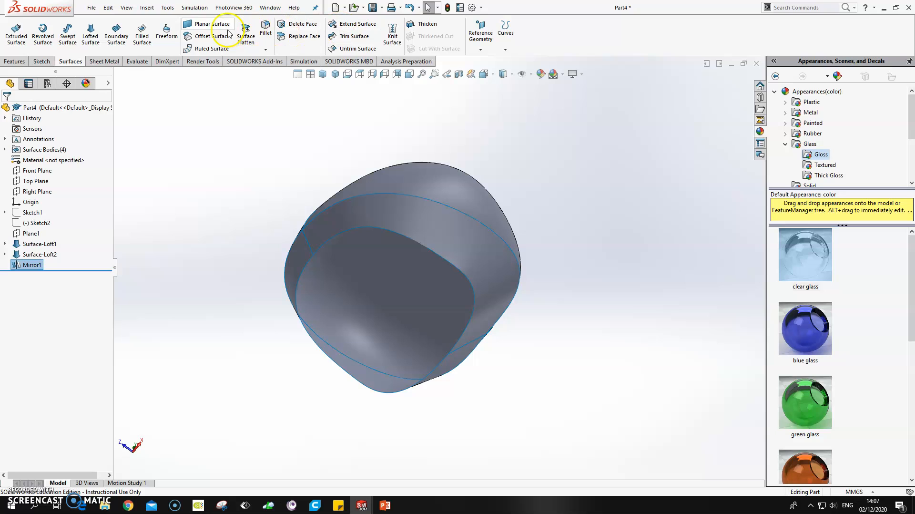
pyautogui.click(213, 25)
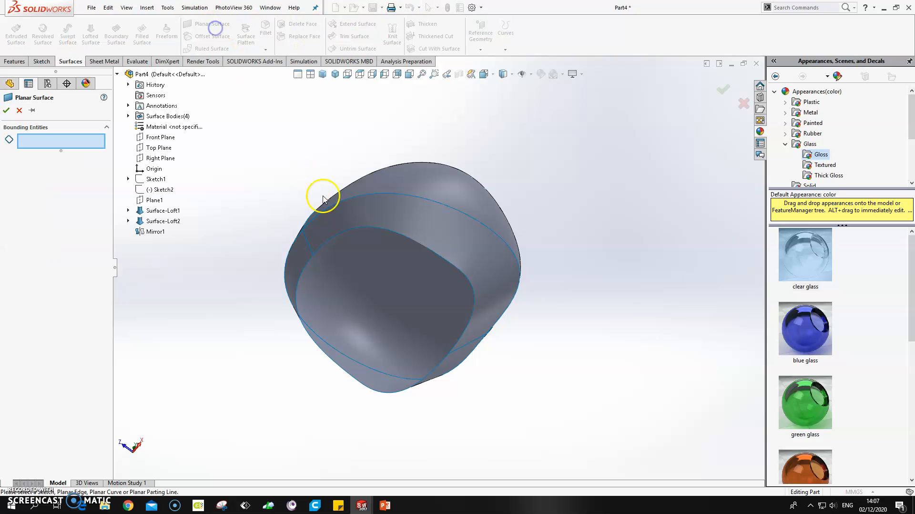
pyautogui.click(356, 226)
pyautogui.click(307, 261)
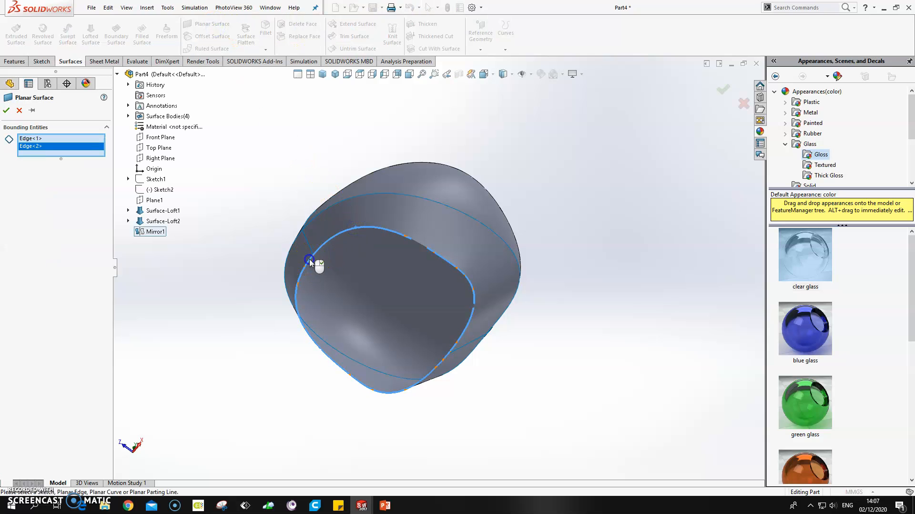
pyautogui.click(6, 111)
# Knit the planar base, both lofted surfaces and their mirrored copies into one solid body
pyautogui.moveTo(262, 148); pyautogui.dragTo(264, 237, button='middle')
pyautogui.click(389, 41)
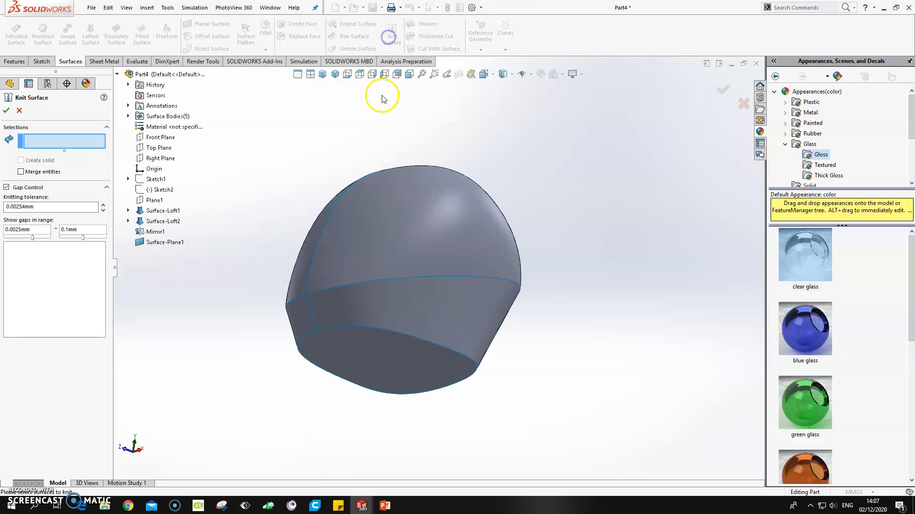
pyautogui.click(373, 348)
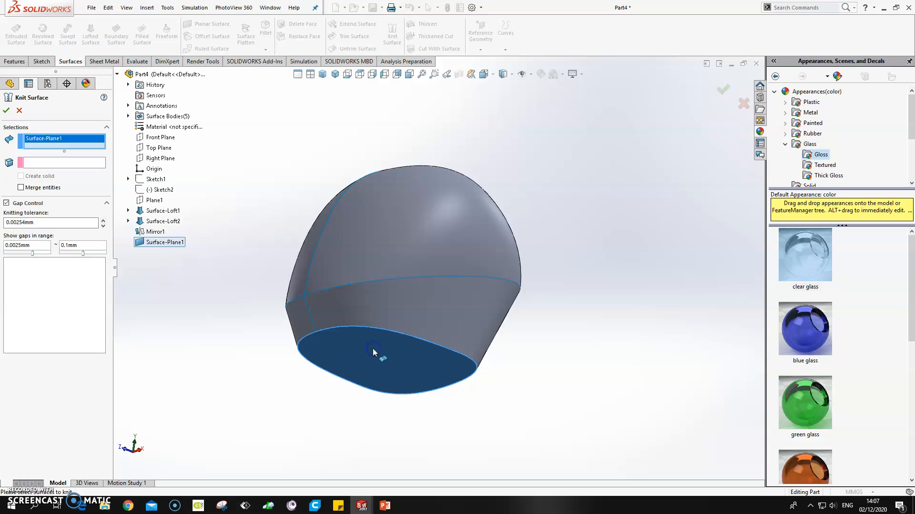
pyautogui.click(391, 298)
pyautogui.click(395, 255)
pyautogui.moveTo(396, 253); pyautogui.dragTo(446, 289, button='middle')
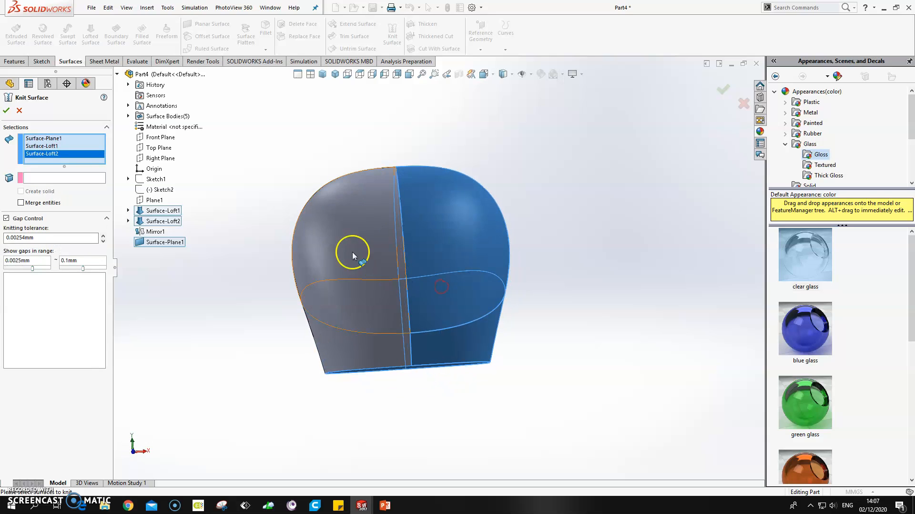
pyautogui.click(354, 259)
pyautogui.click(332, 335)
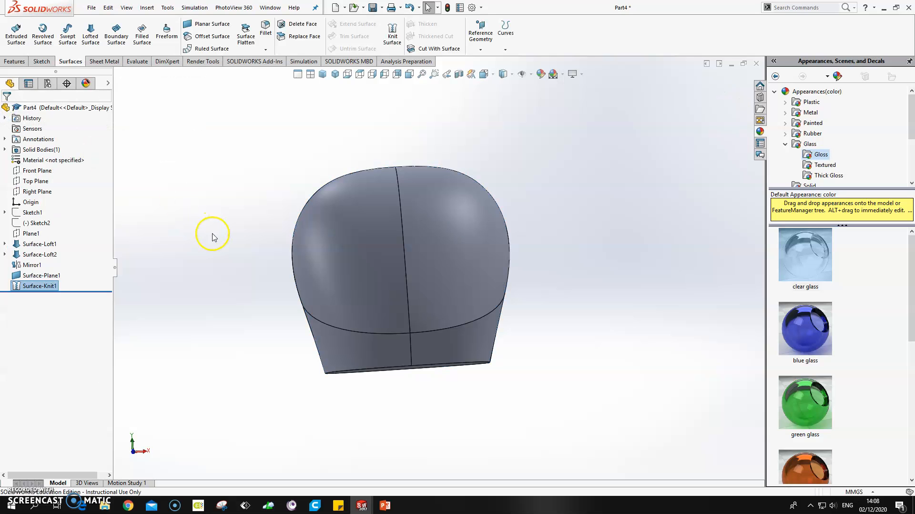
# Section the helmet parallel to the Front Plane at a -108 mm offset to inspect its interior
pyautogui.moveTo(239, 233); pyautogui.dragTo(142, 257, button='middle')
pyautogui.press('space')
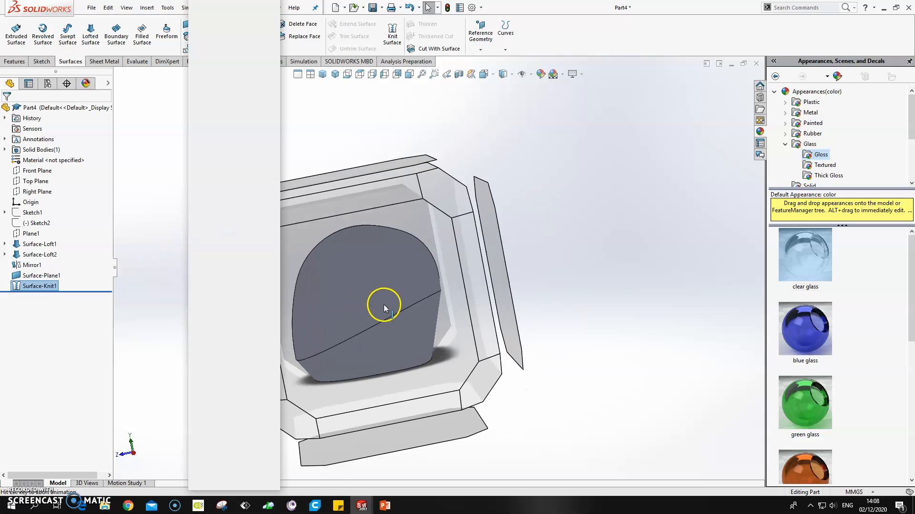
pyautogui.click(370, 294)
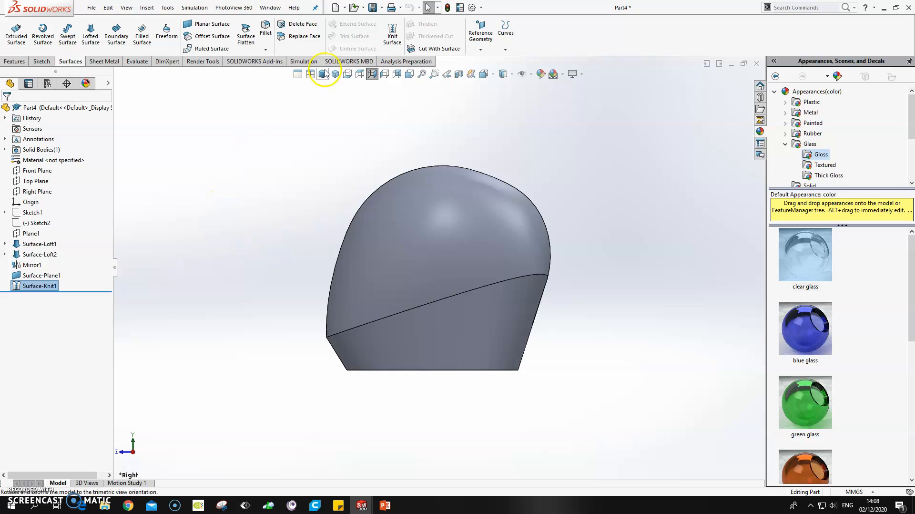
pyautogui.moveTo(289, 176); pyautogui.dragTo(409, 168, button='middle')
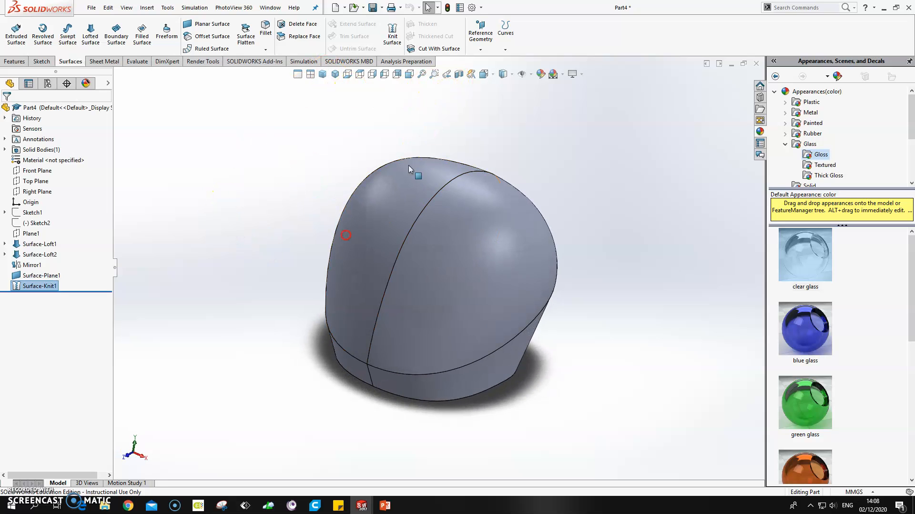
pyautogui.click(458, 74)
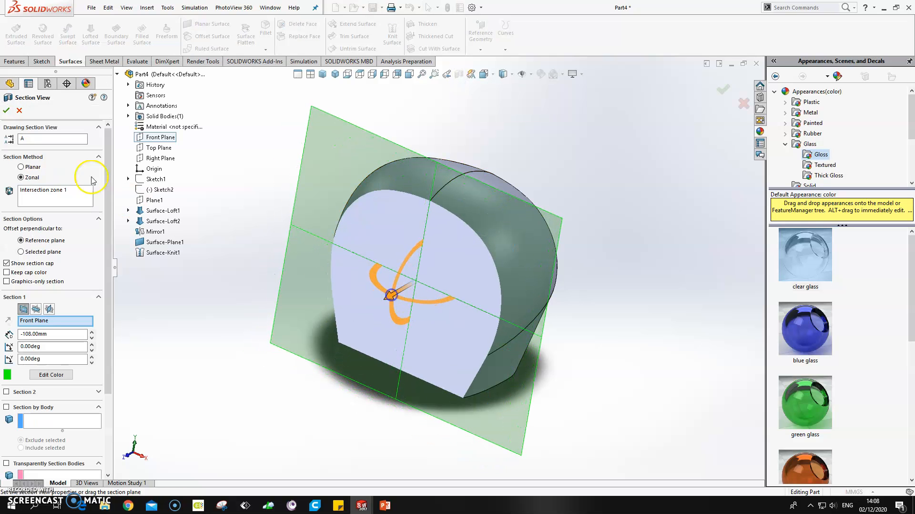
pyautogui.click(6, 110)
# Shell the helmet body to a 10 mm wall thickness without removing any faces, with the preview shown
pyautogui.click(15, 62)
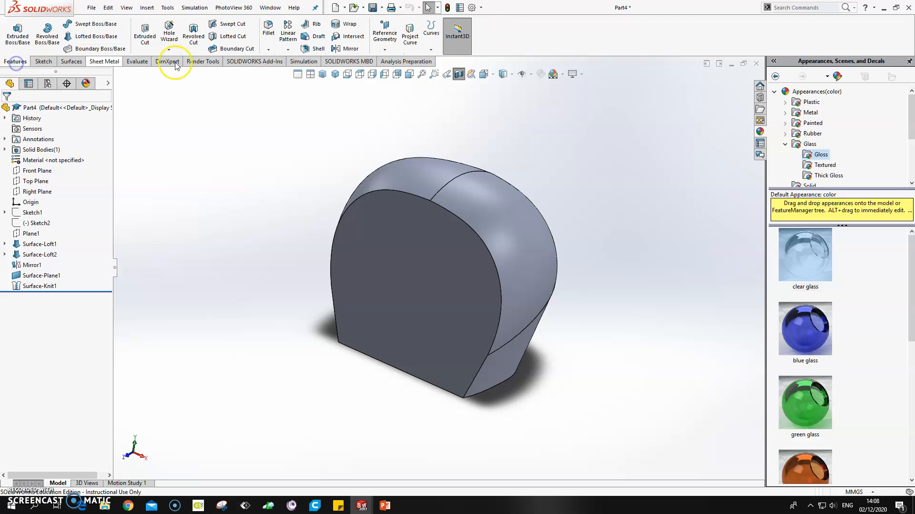
pyautogui.click(313, 49)
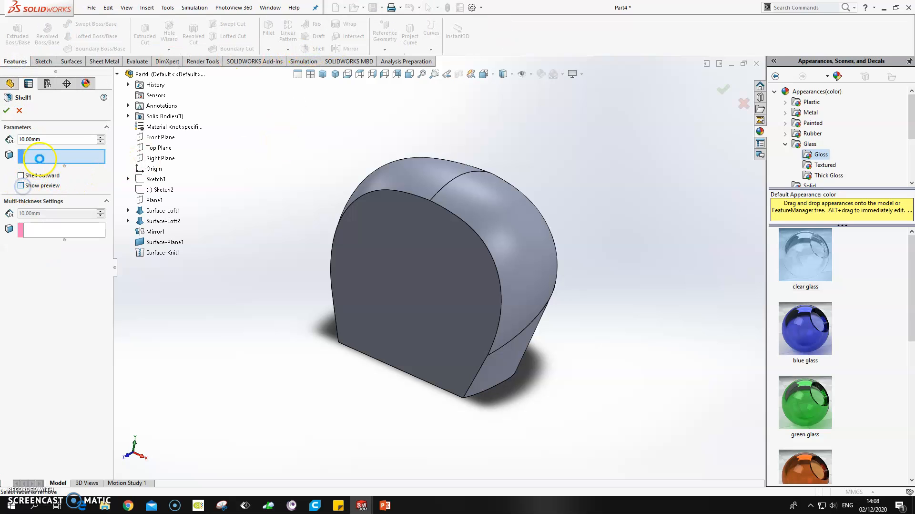
pyautogui.click(20, 185)
pyautogui.moveTo(230, 184); pyautogui.dragTo(259, 190, button='middle')
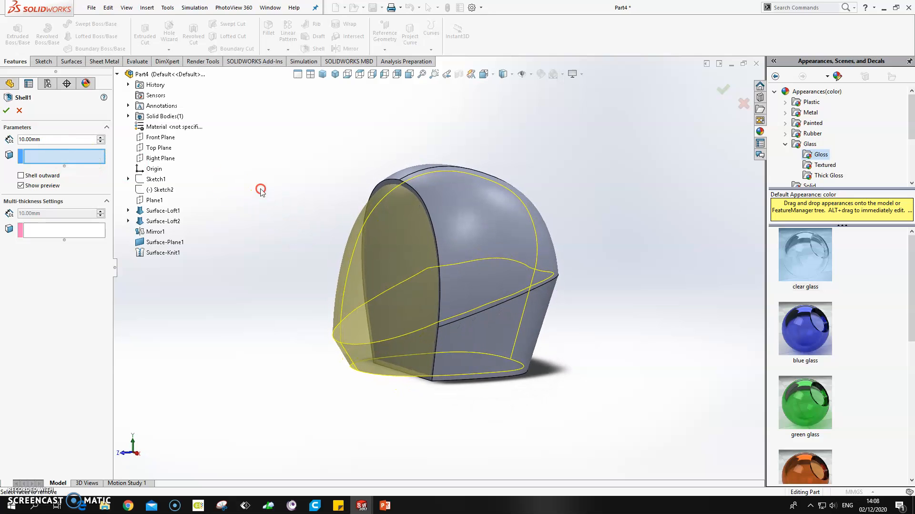
pyautogui.click(6, 111)
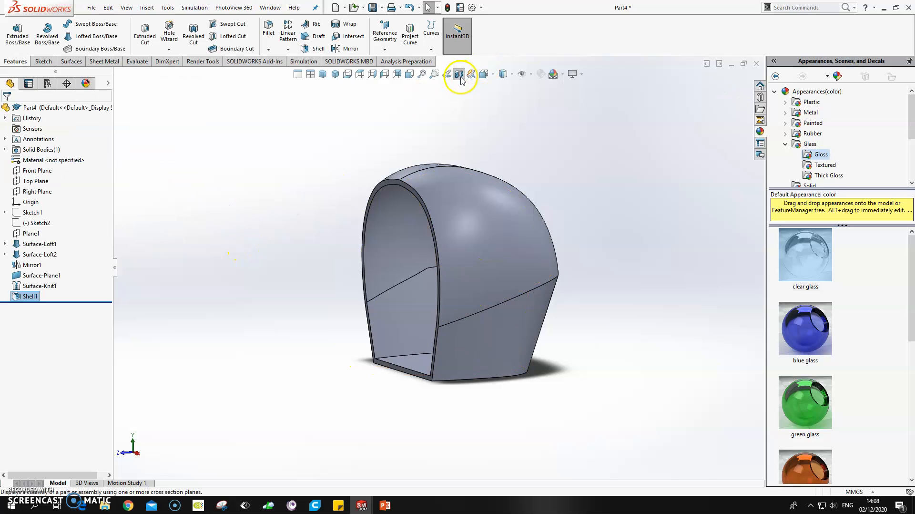
# Replace the section view with a Front Plane section offset 70 mm, clear of the helmet's front
pyautogui.click(460, 75)
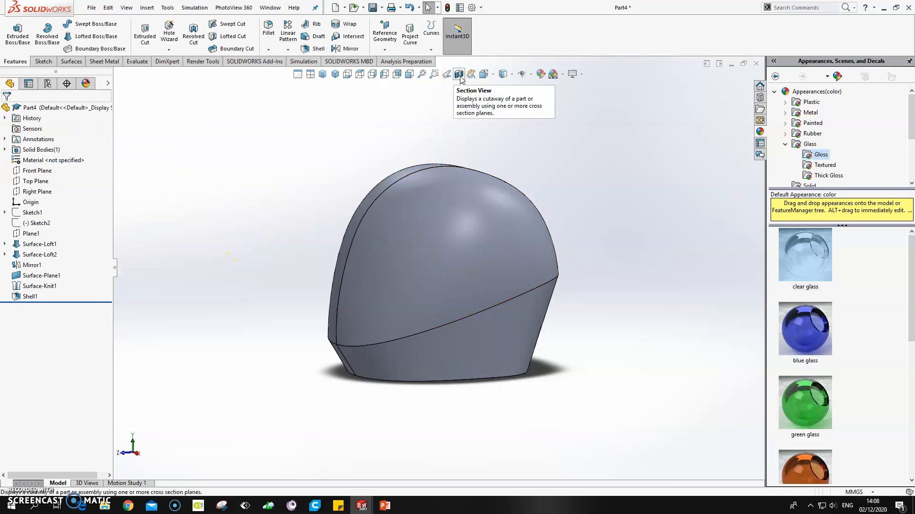
pyautogui.click(459, 75)
pyautogui.moveTo(376, 281); pyautogui.dragTo(292, 299)
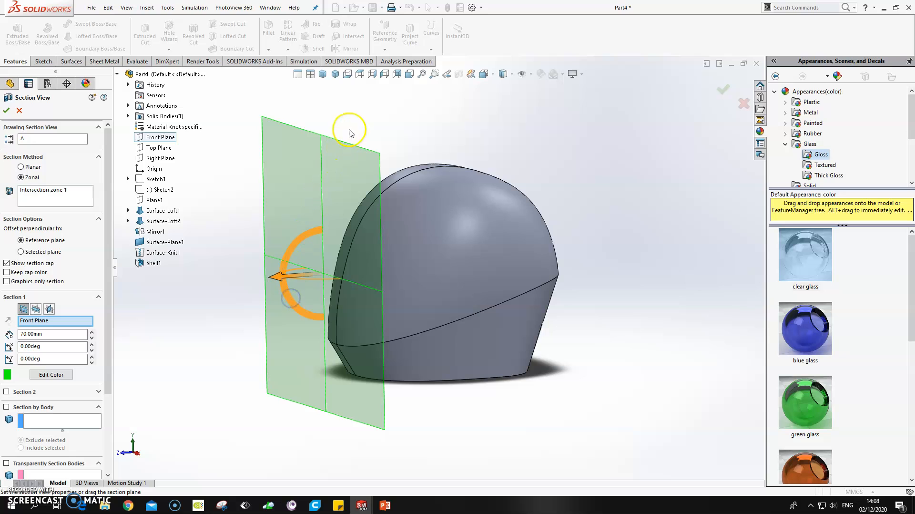
pyautogui.click(721, 91)
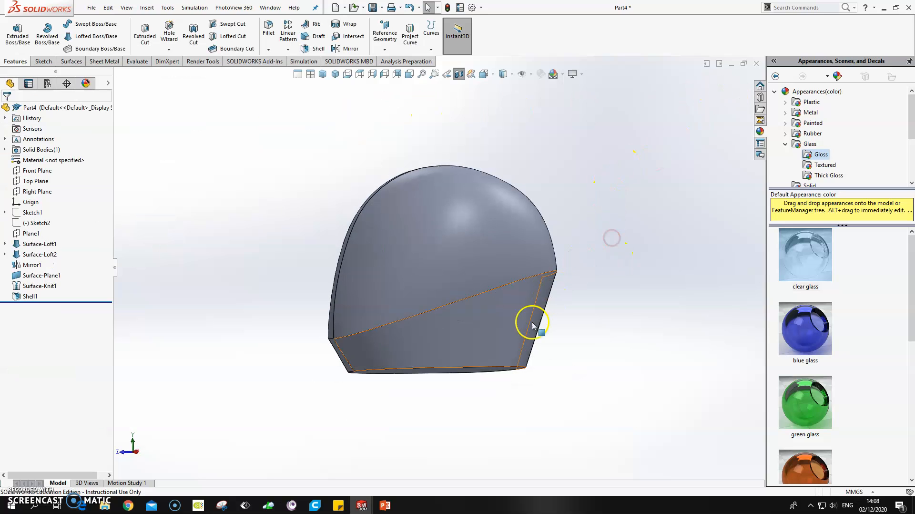
# Show the side reference image sketch and hide the helmet body to study the picture in the Left view
pyautogui.rightClick(40, 212)
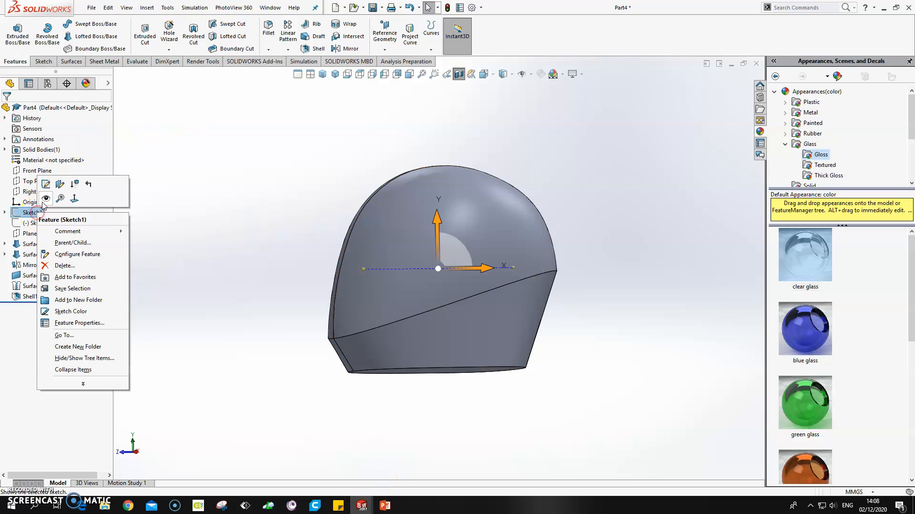
pyautogui.click(44, 198)
pyautogui.moveTo(210, 204); pyautogui.dragTo(398, 237, button='middle')
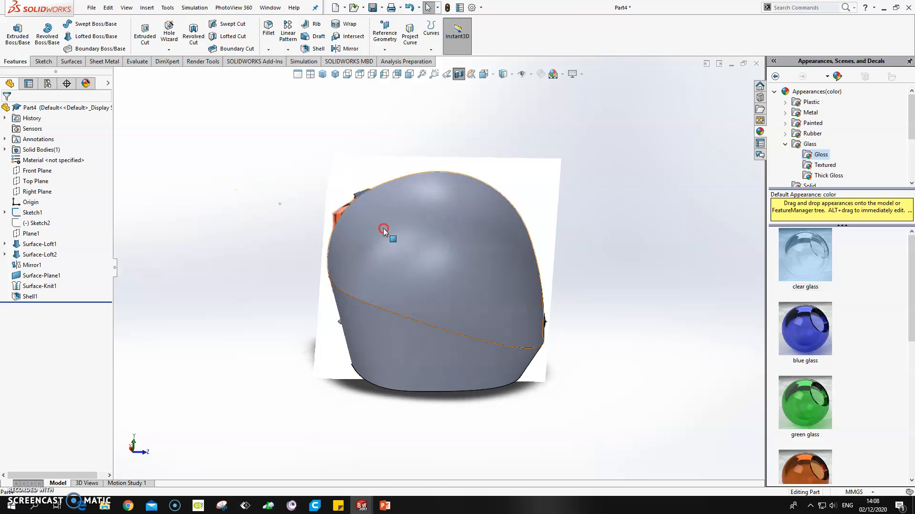
pyautogui.rightClick(383, 230)
pyautogui.click(407, 215)
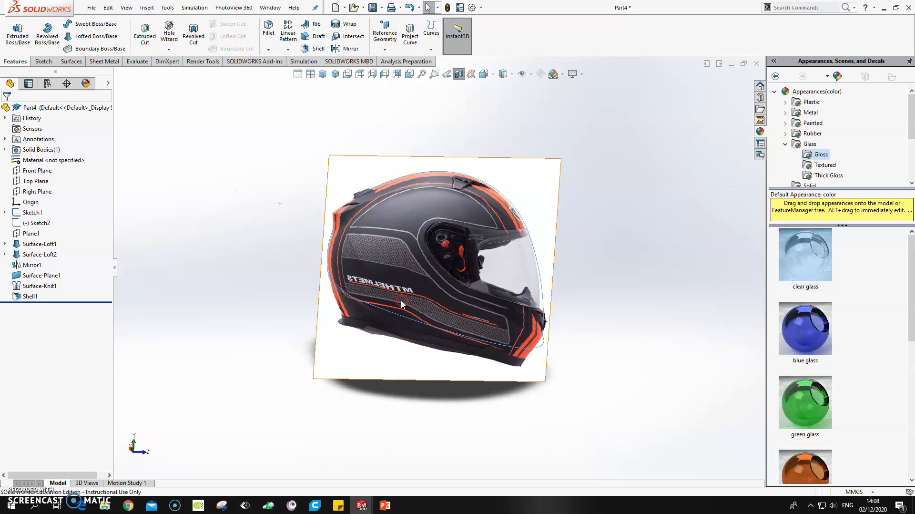
pyautogui.moveTo(409, 289); pyautogui.dragTo(386, 340, button='middle')
pyautogui.hotkey('ctrl', '3')
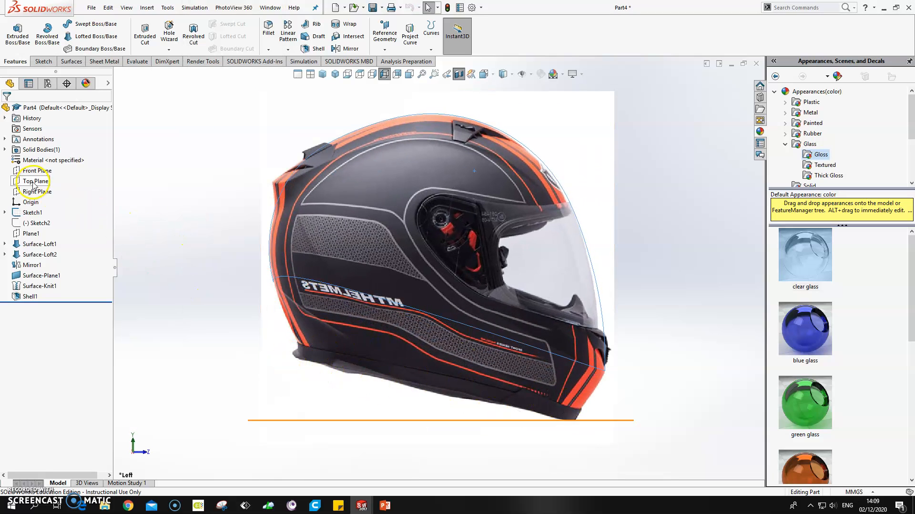
# Show the helmet's solid body again and hide the reference image sketch
pyautogui.rightClick(34, 151)
pyautogui.click(47, 139)
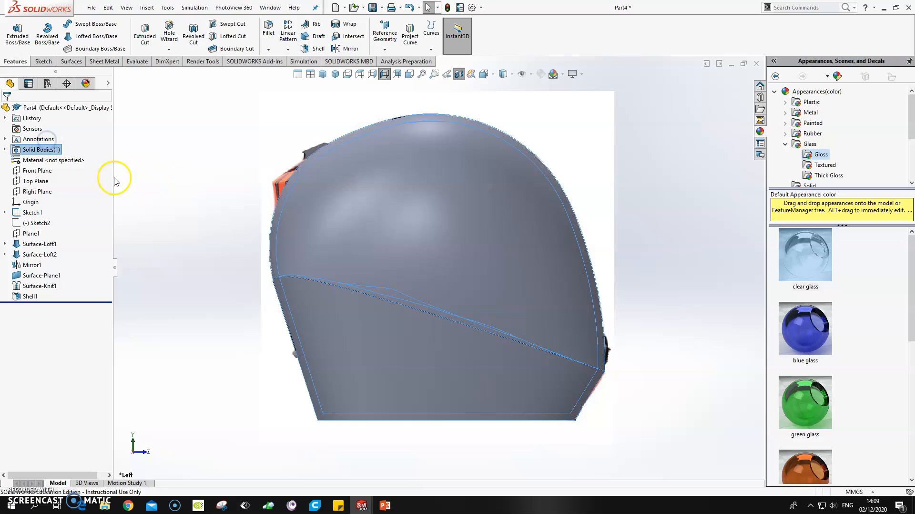
pyautogui.rightClick(37, 212)
pyautogui.click(46, 198)
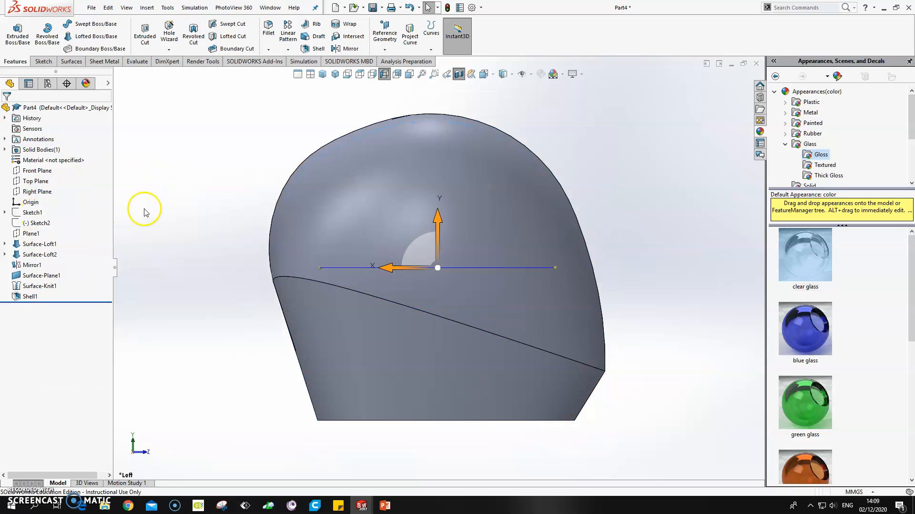
# Sketch a four-point spline on the Right Plane from the helmet's front lower corner rising to just beyond its rear edge
pyautogui.click(42, 60)
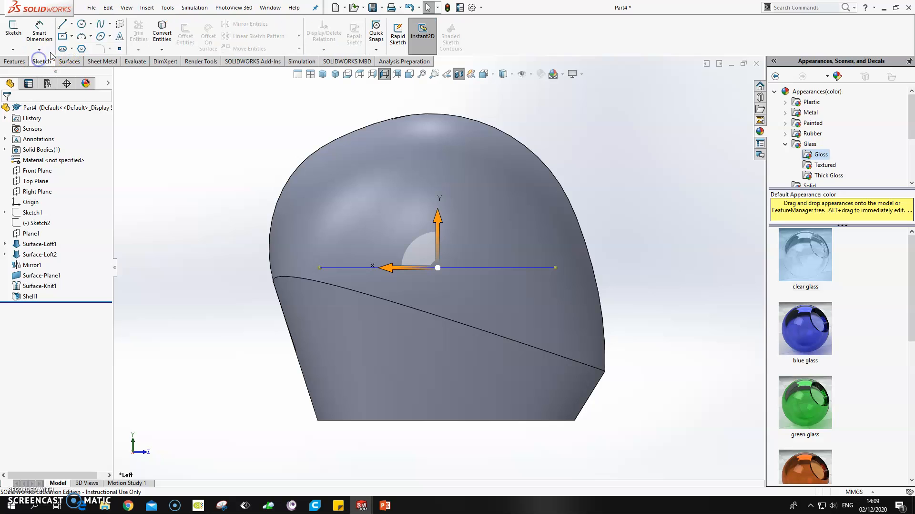
pyautogui.click(61, 26)
pyautogui.click(127, 86)
pyautogui.click(114, 72)
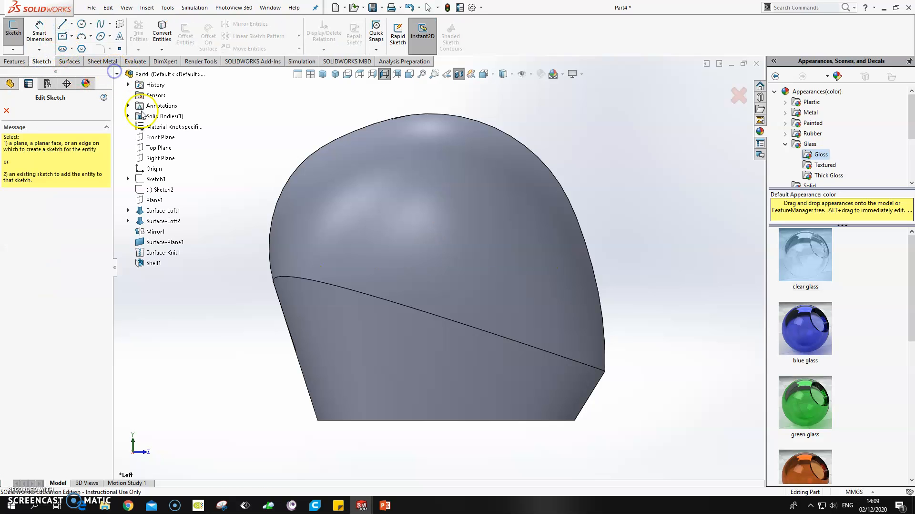
pyautogui.click(160, 158)
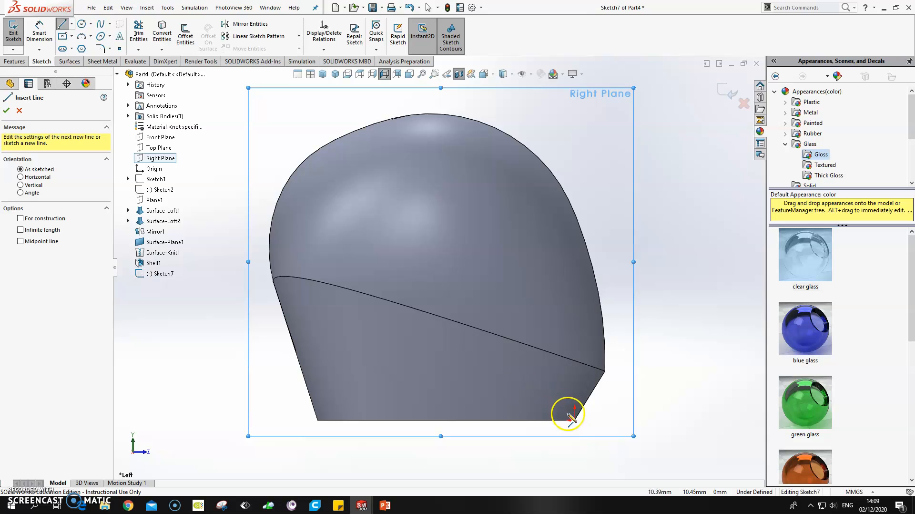
pyautogui.click(98, 22)
pyautogui.click(575, 420)
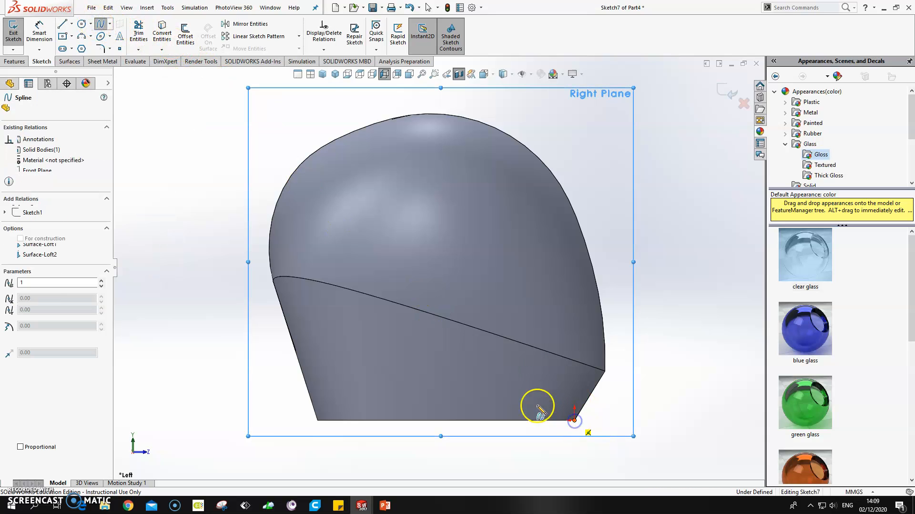
pyautogui.click(456, 399)
pyautogui.moveTo(396, 376); pyautogui.dragTo(277, 366)
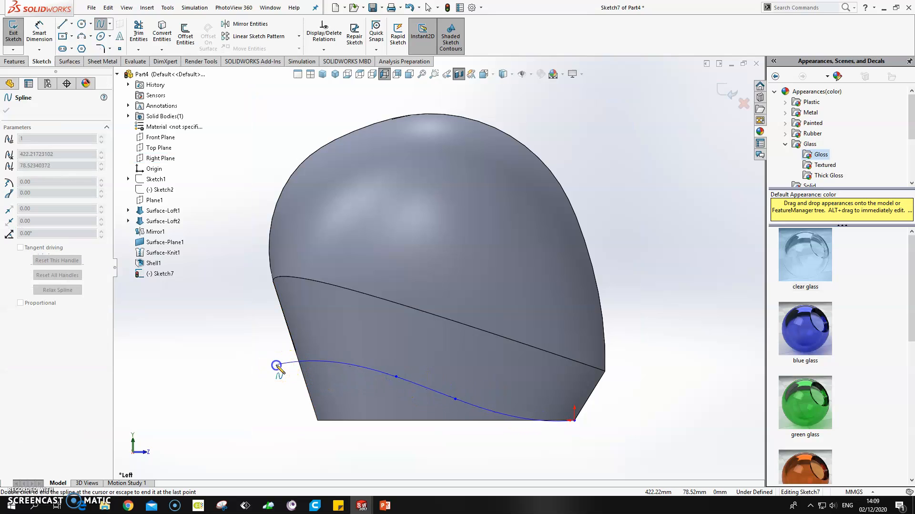
# Angle the spline's tangent handle upward at the front lower corner so the curve stays above the base edge
pyautogui.scroll(-3, 528, 423)
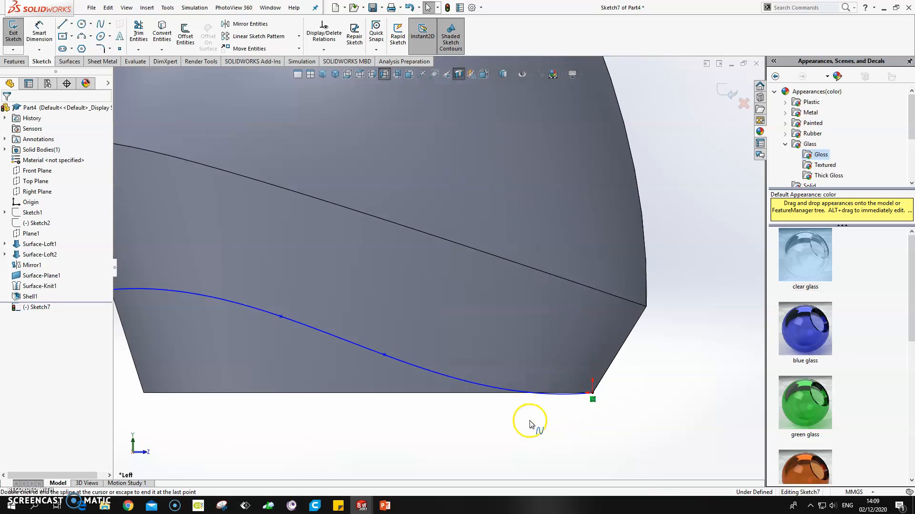
pyautogui.click(567, 396)
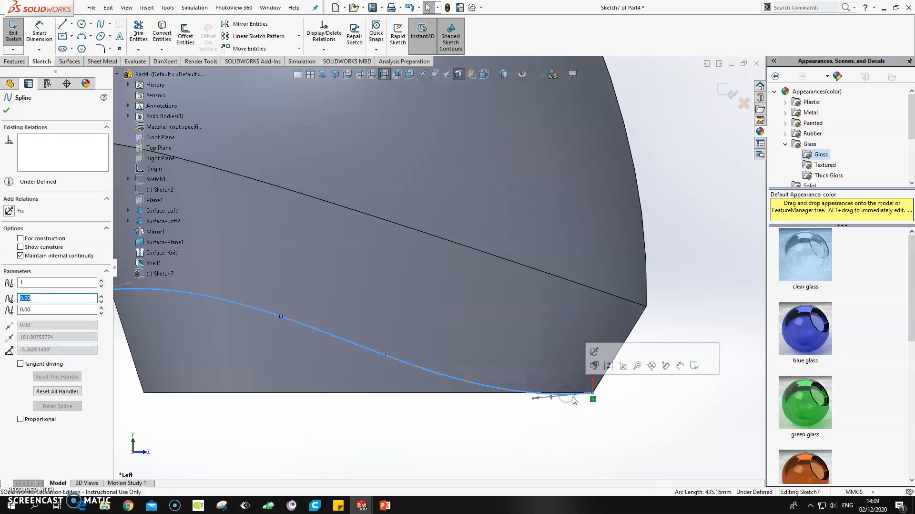
pyautogui.moveTo(552, 398)
pyautogui.mouseDown()
pyautogui.moveTo(552, 341)
pyautogui.moveTo(552, 388)
pyautogui.mouseUp()
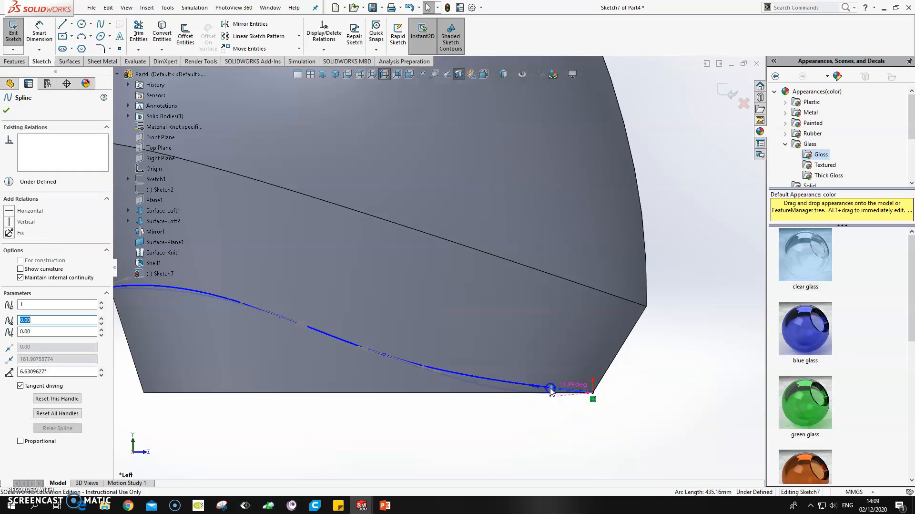
pyautogui.scroll(5, 510, 388)
# Split the helmet with the spline sketch, selecting the lower body and consuming it
pyautogui.click(145, 9)
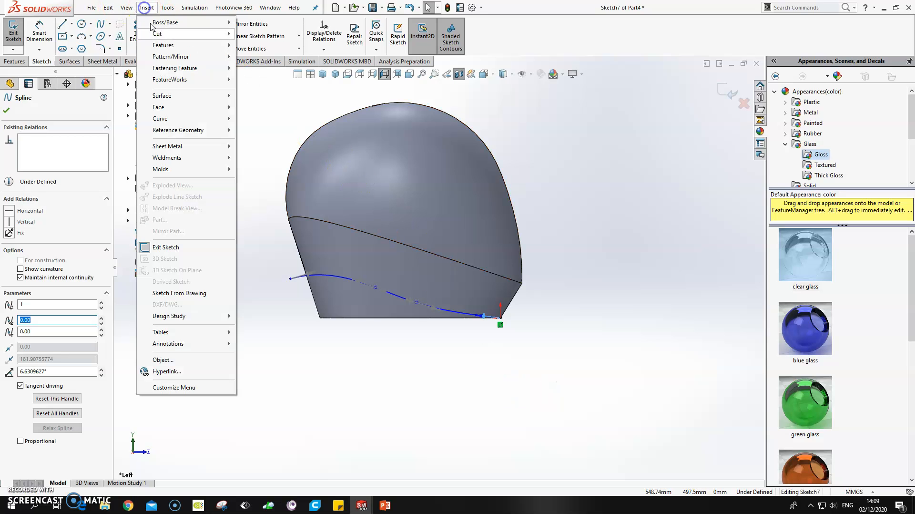
pyautogui.moveTo(163, 45)
pyautogui.click(278, 289)
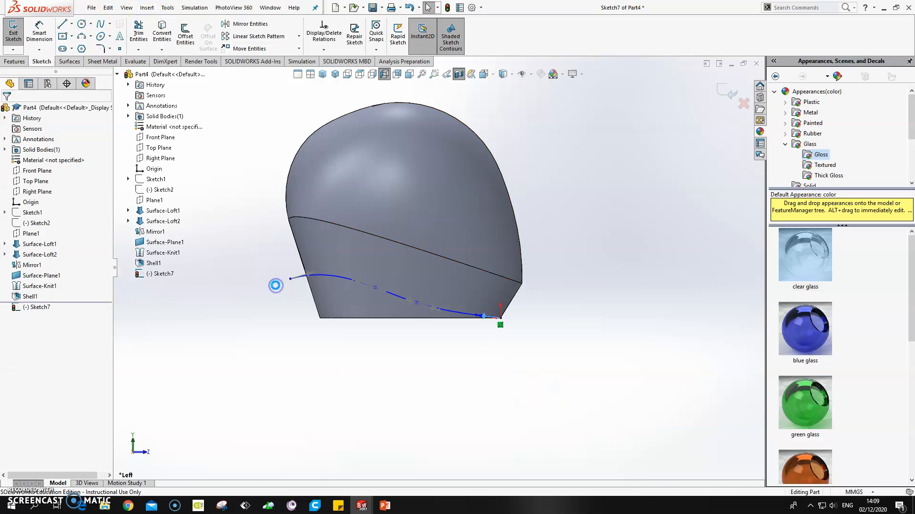
pyautogui.rightClick(75, 186)
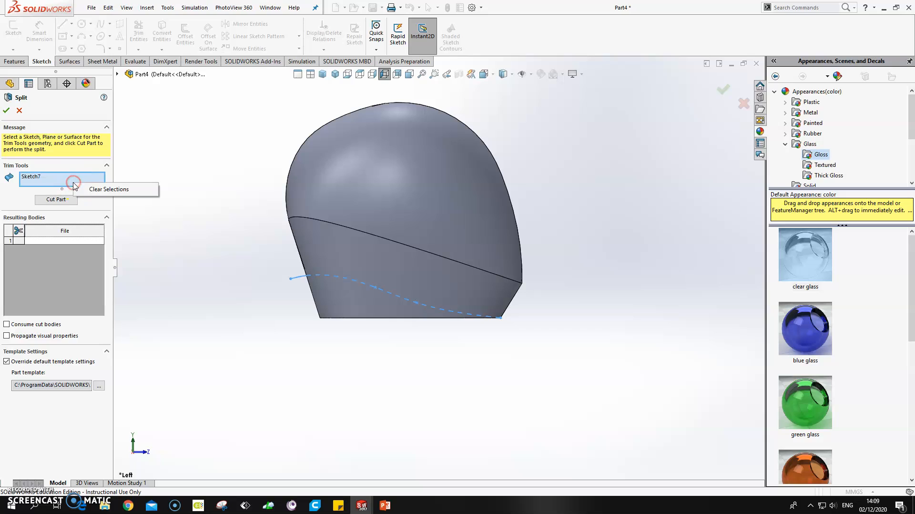
pyautogui.click(106, 191)
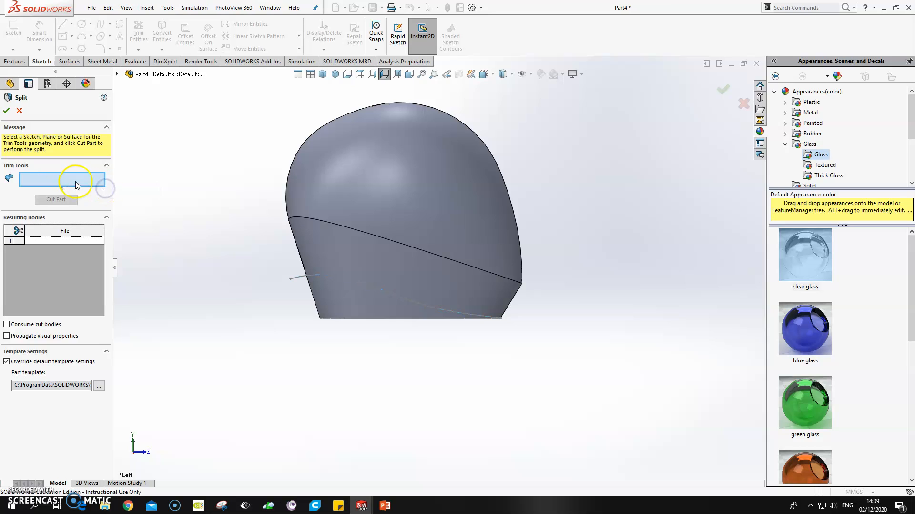
pyautogui.click(298, 278)
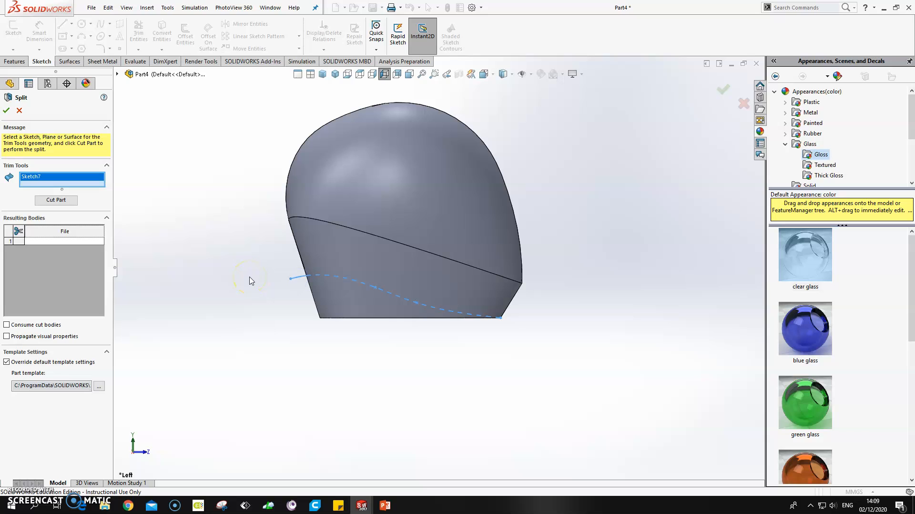
pyautogui.click(76, 202)
pyautogui.click(337, 303)
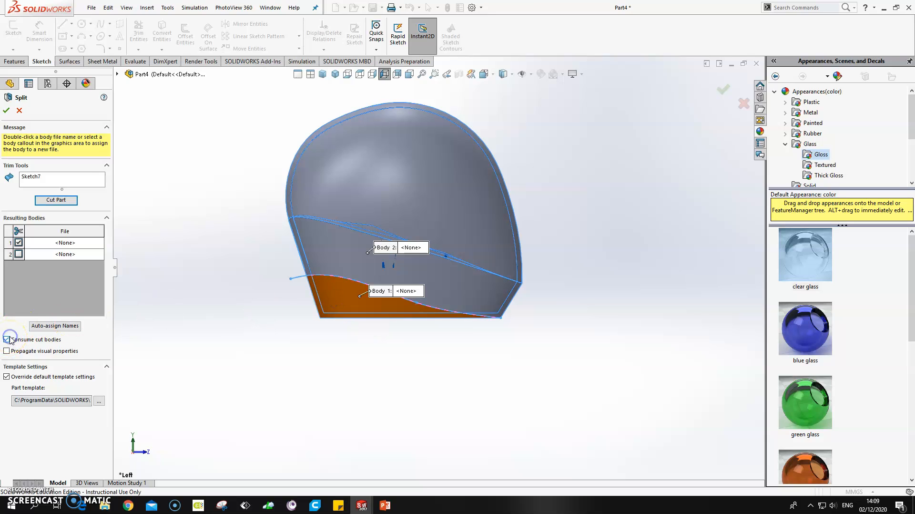
pyautogui.click(11, 111)
# Edit the lower-edge spline sketch: delete the front endpoint's relation and move that endpoint just beyond the helmet's front lower corner
pyautogui.moveTo(284, 311); pyautogui.dragTo(481, 305, button='middle')
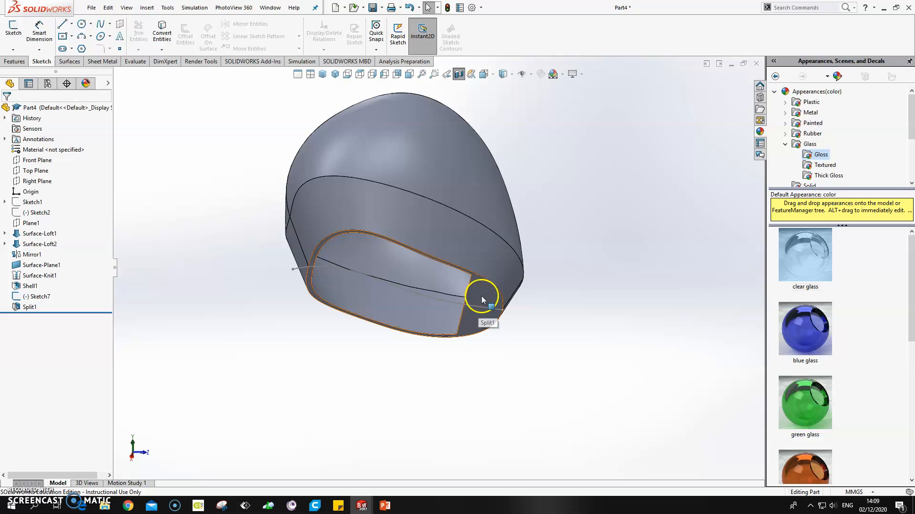
pyautogui.rightClick(36, 297)
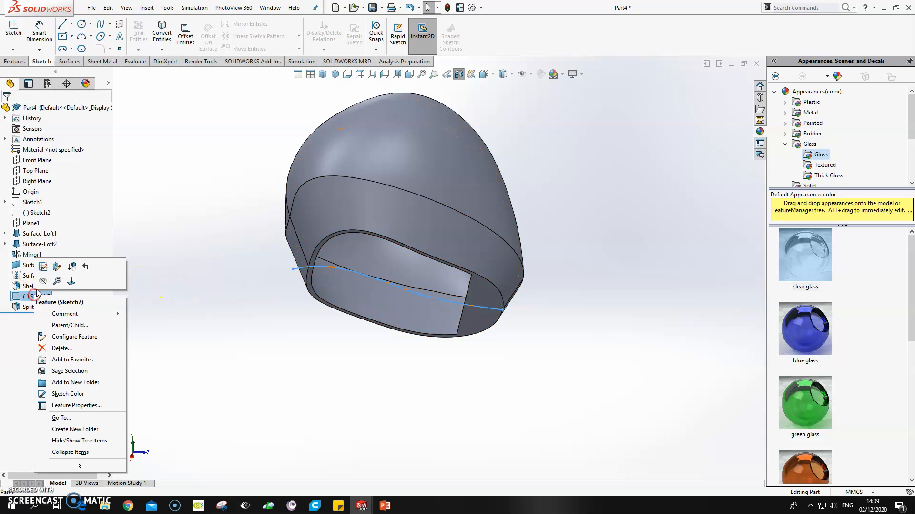
pyautogui.click(44, 267)
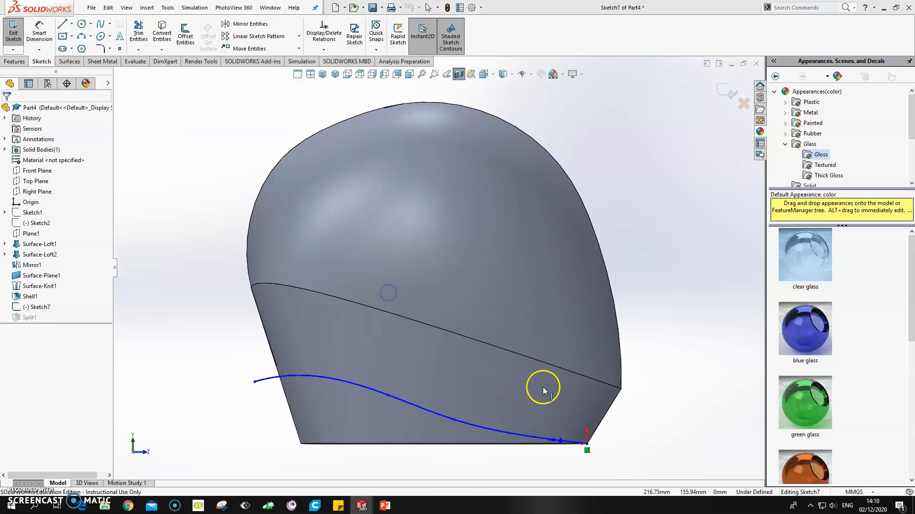
pyautogui.rightClick(589, 454)
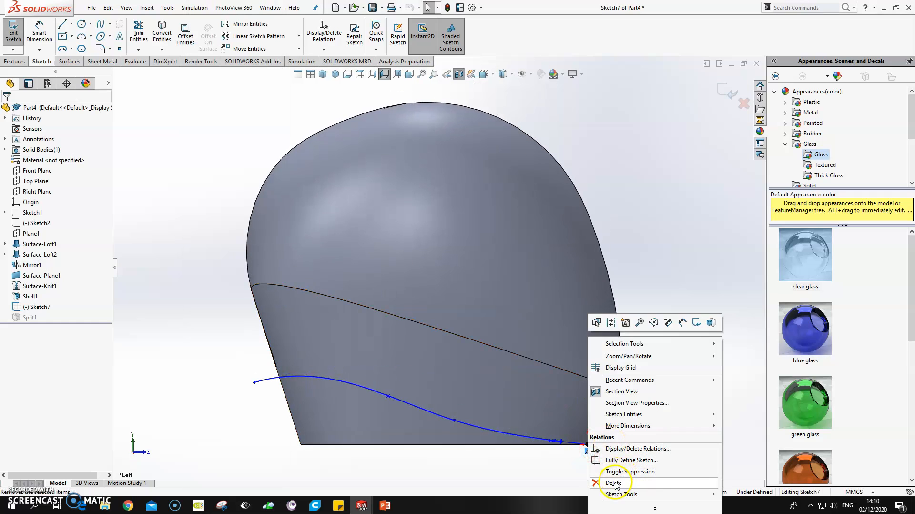
pyautogui.click(615, 482)
pyautogui.moveTo(588, 446); pyautogui.dragTo(607, 442)
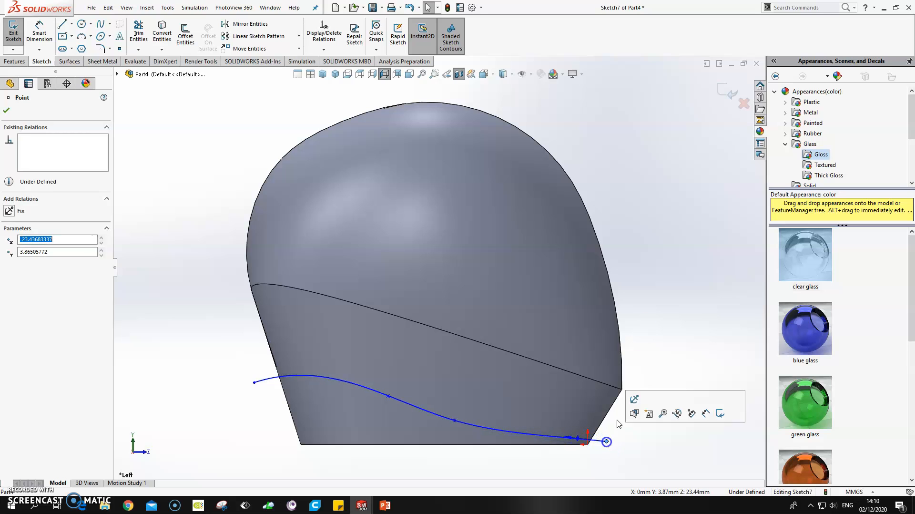
pyautogui.click(727, 97)
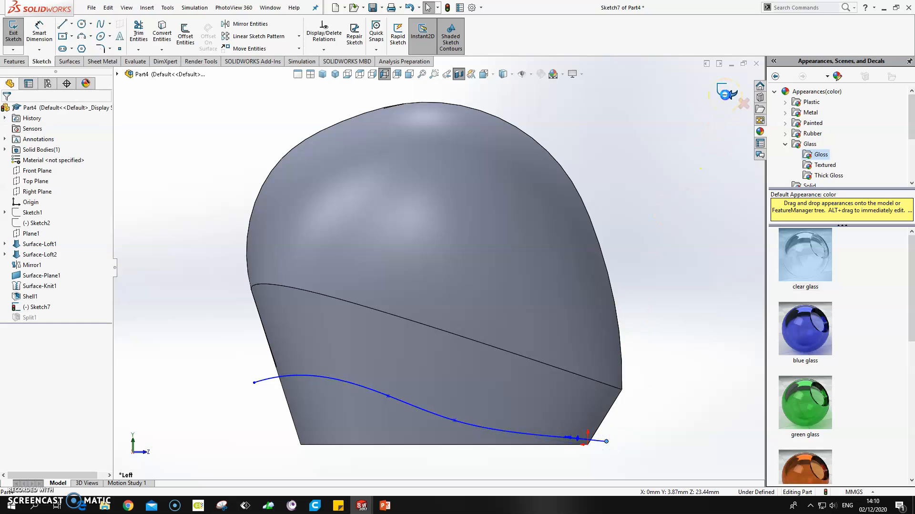
# Sketch on the Right Plane a visor outline: a line from ahead of the helmet, an arc of about 28 mm radius, and a downward line
pyautogui.moveTo(654, 358); pyautogui.dragTo(422, 304, button='middle')
pyautogui.scroll(3, 647, 300)
pyautogui.press('space')
pyautogui.click(409, 241)
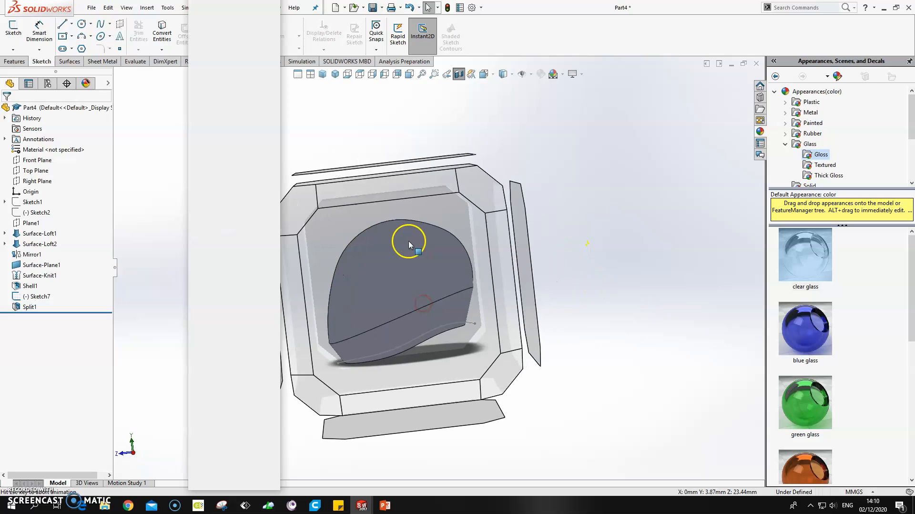
pyautogui.click(71, 25)
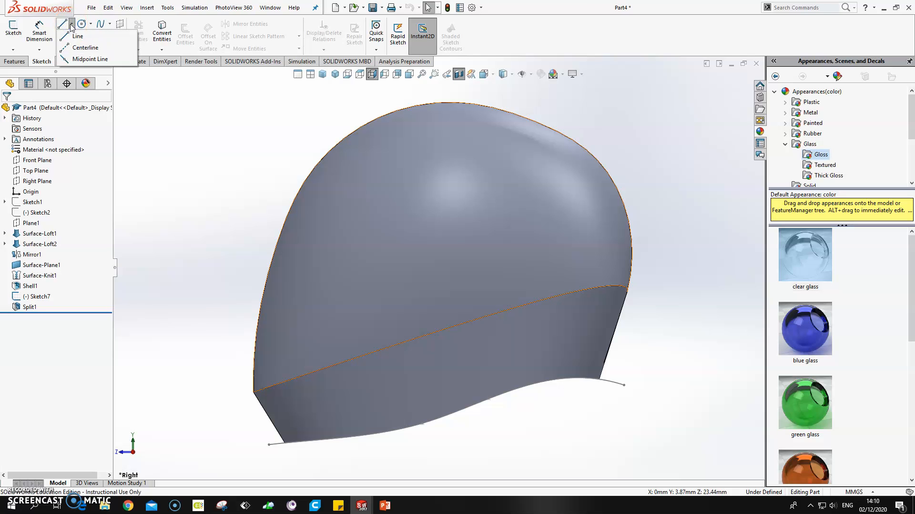
pyautogui.click(72, 34)
pyautogui.click(118, 75)
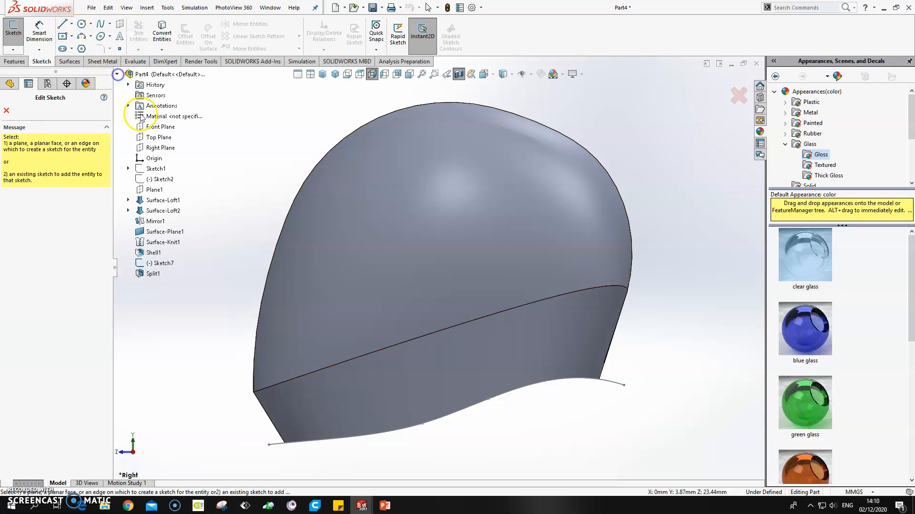
pyautogui.click(160, 147)
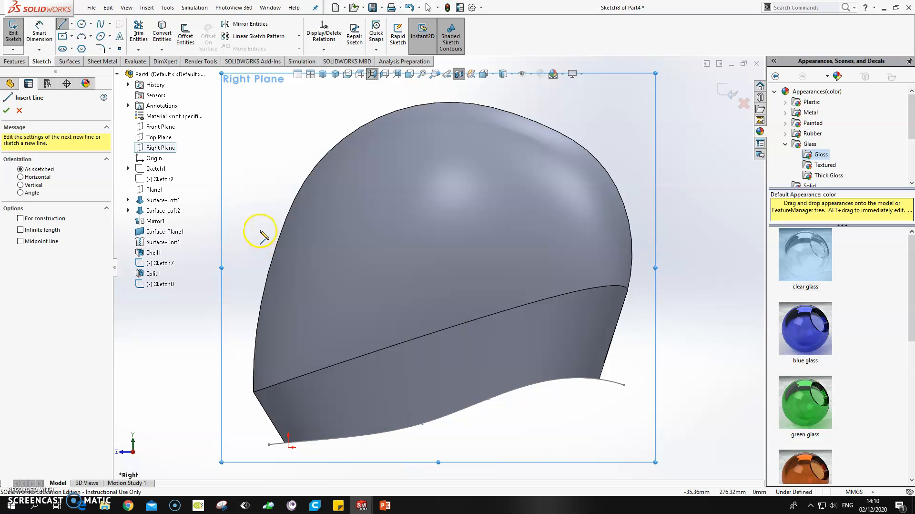
pyautogui.click(258, 218)
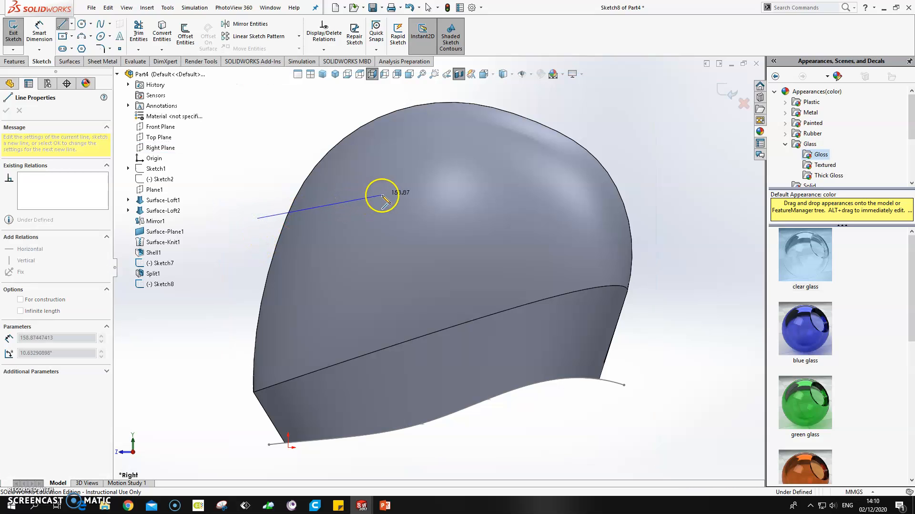
pyautogui.click(427, 193)
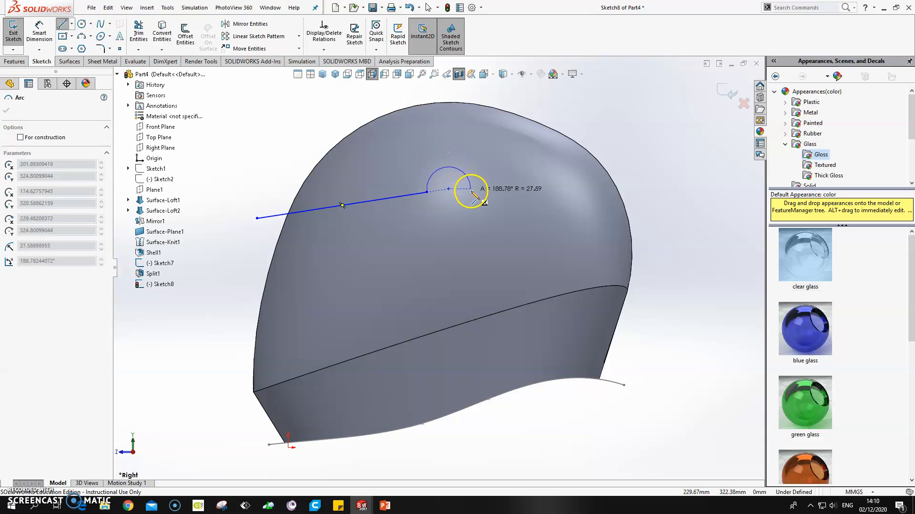
pyautogui.click(472, 191)
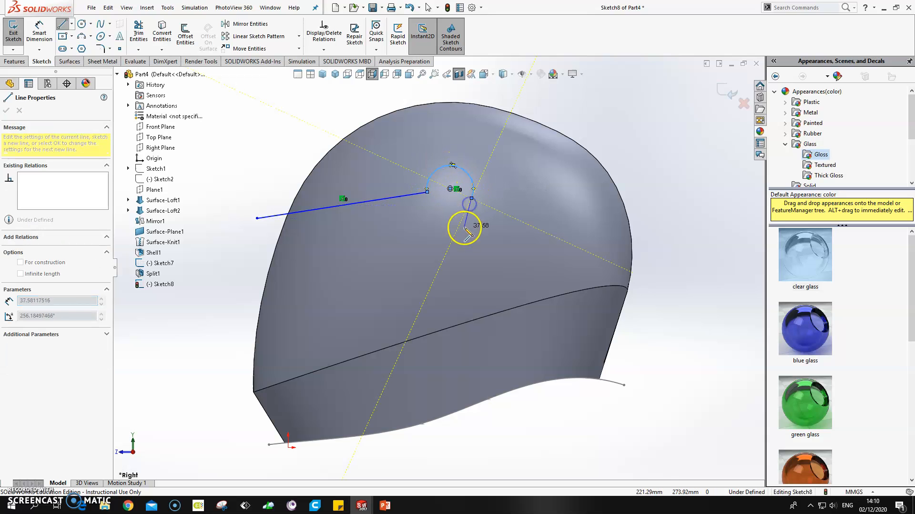
pyautogui.click(457, 289)
pyautogui.press('Escape')
# Close off the visor's lower side with a spline from the downward line's end, curving forward past the helmet's front edge
pyautogui.click(453, 289)
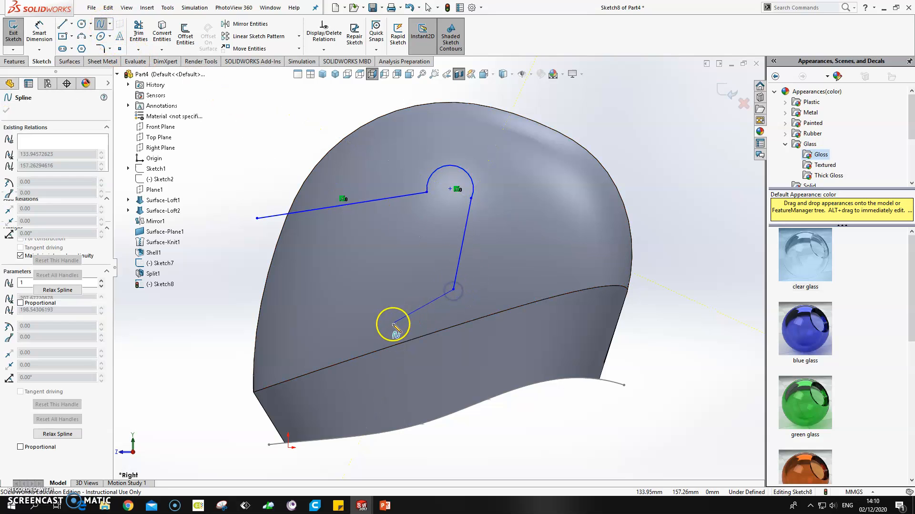
pyautogui.click(377, 336)
pyautogui.click(311, 354)
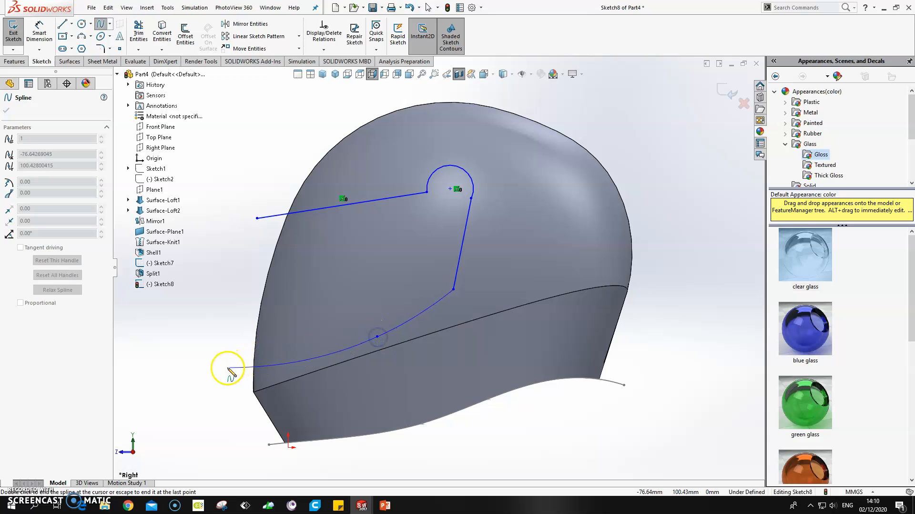
pyautogui.doubleClick(213, 372)
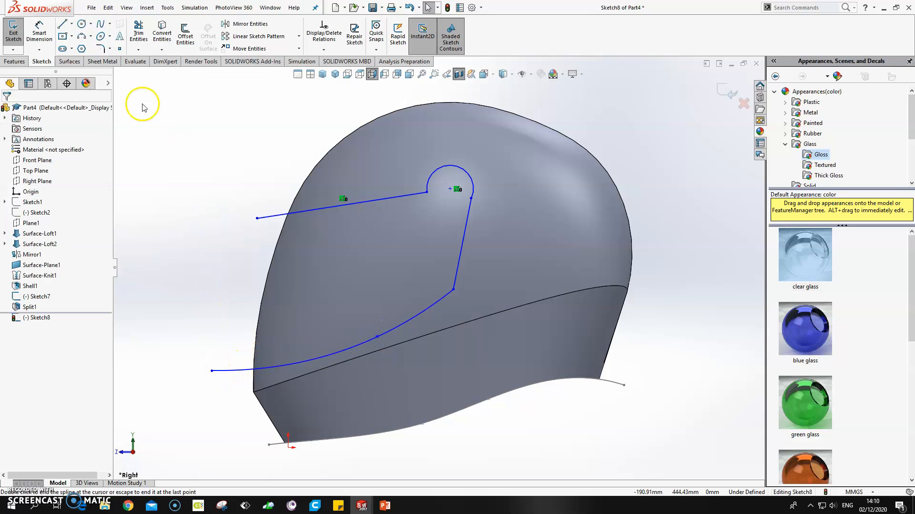
# Split the helmet with the visor sketch, selecting both resulting bodies and keeping them by turning off consumption of cut bodies
pyautogui.click(147, 7)
pyautogui.click(170, 42)
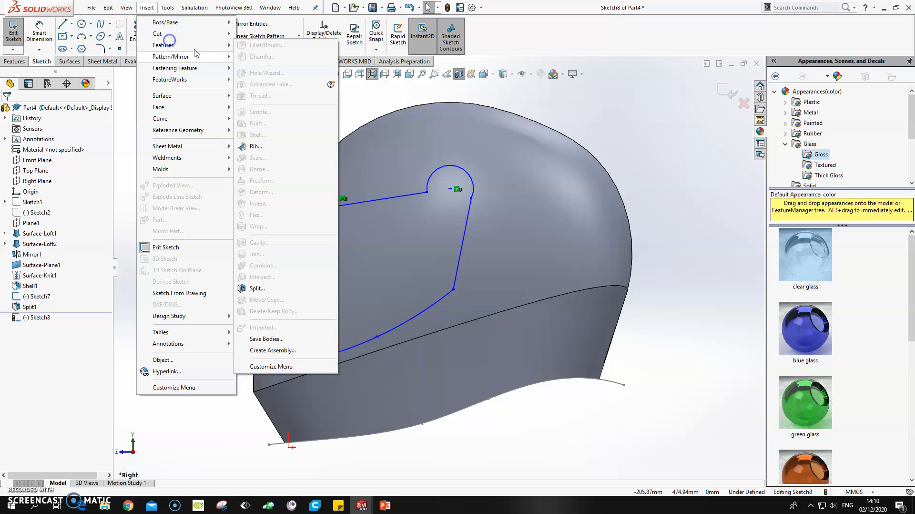
pyautogui.click(257, 288)
pyautogui.click(61, 202)
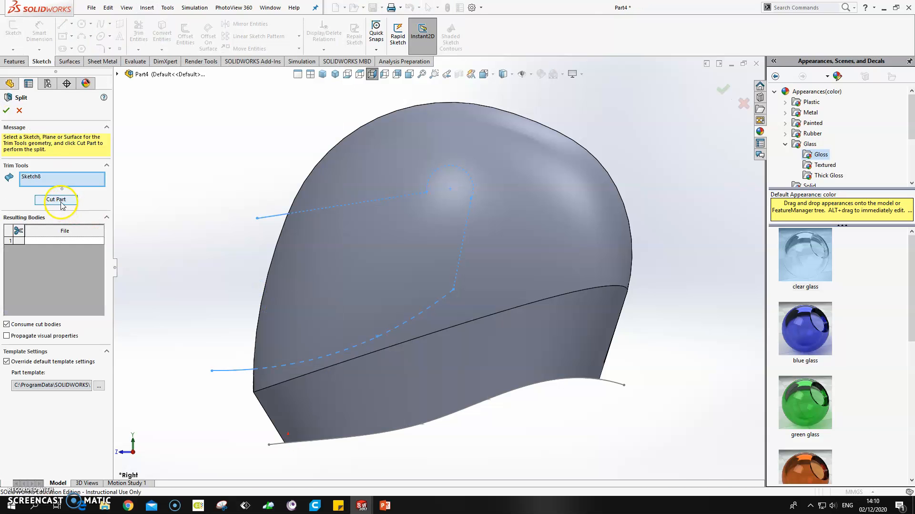
pyautogui.click(311, 259)
pyautogui.click(342, 190)
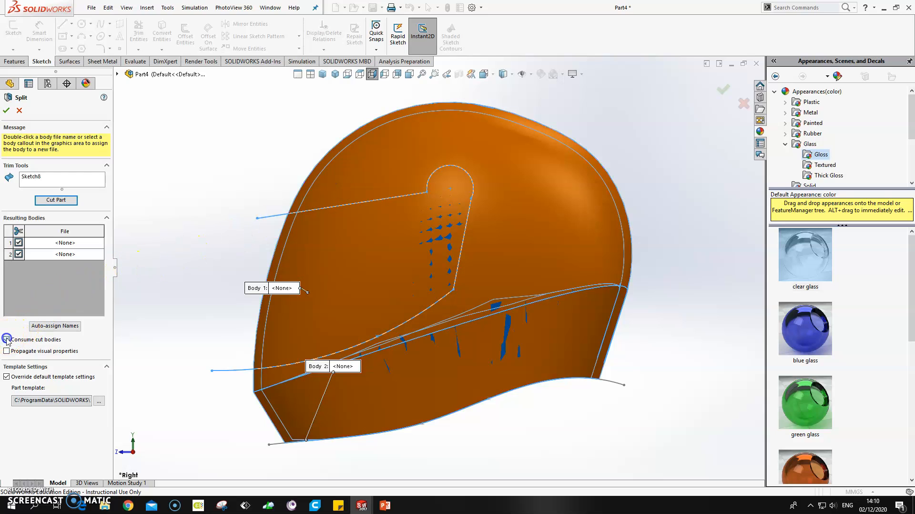
pyautogui.click(6, 109)
# Hide the visor sketch and inspect the split helmet from the front side
pyautogui.rightClick(270, 219)
pyautogui.click(292, 204)
pyautogui.scroll(1, 196, 218)
pyautogui.click(195, 218)
pyautogui.moveTo(195, 218); pyautogui.dragTo(219, 217, button='middle')
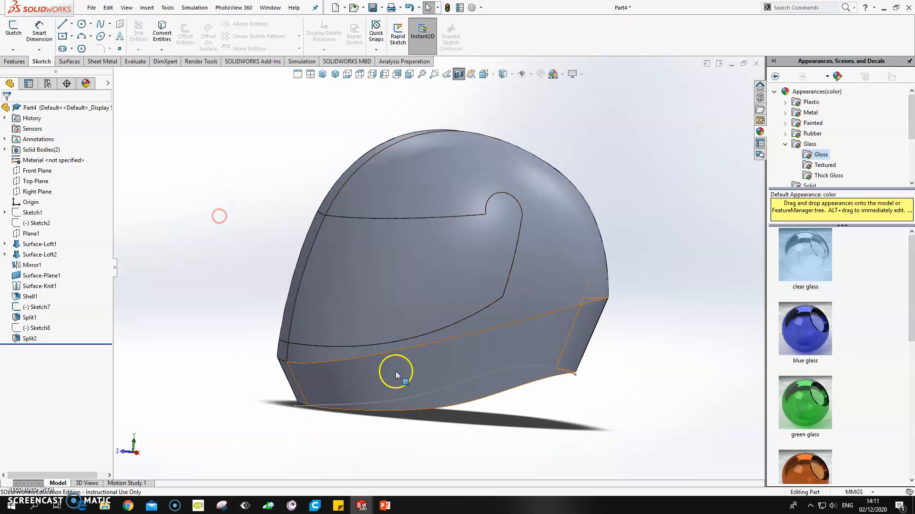
# Create a 3D sketch by converting the two outer edges around the helmet's bottom opening
pyautogui.click(13, 49)
pyautogui.click(25, 71)
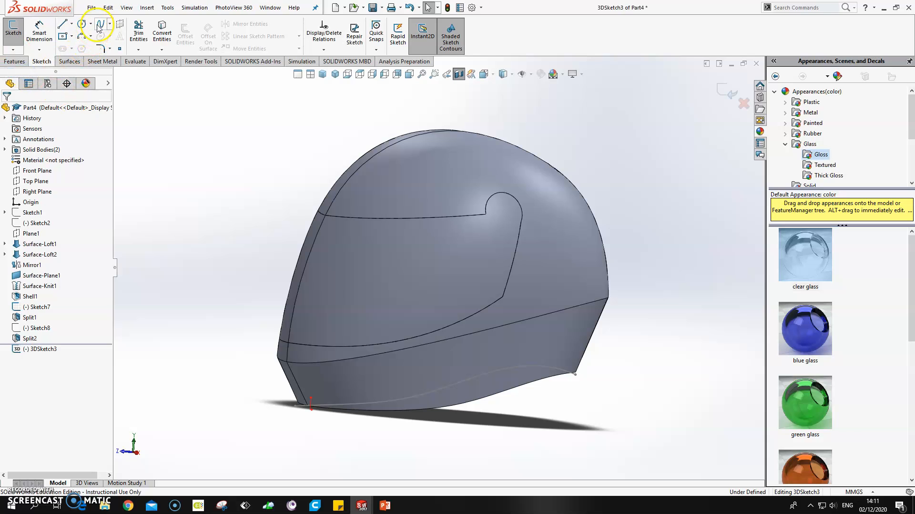
pyautogui.click(162, 34)
pyautogui.moveTo(409, 368); pyautogui.dragTo(443, 339, button='middle')
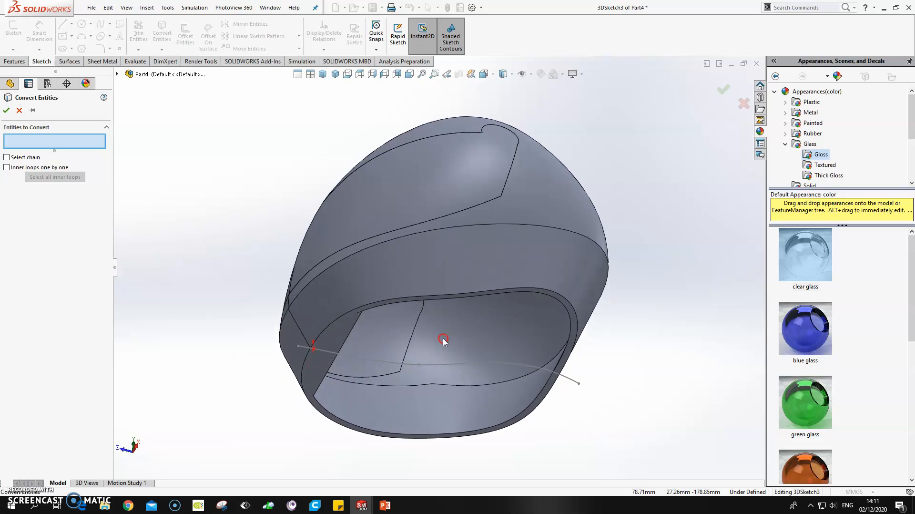
pyautogui.click(437, 296)
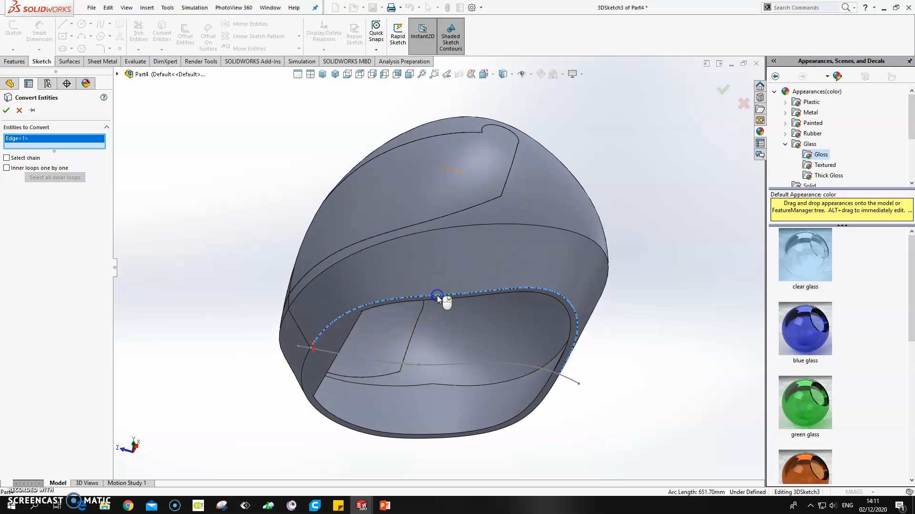
pyautogui.click(306, 358)
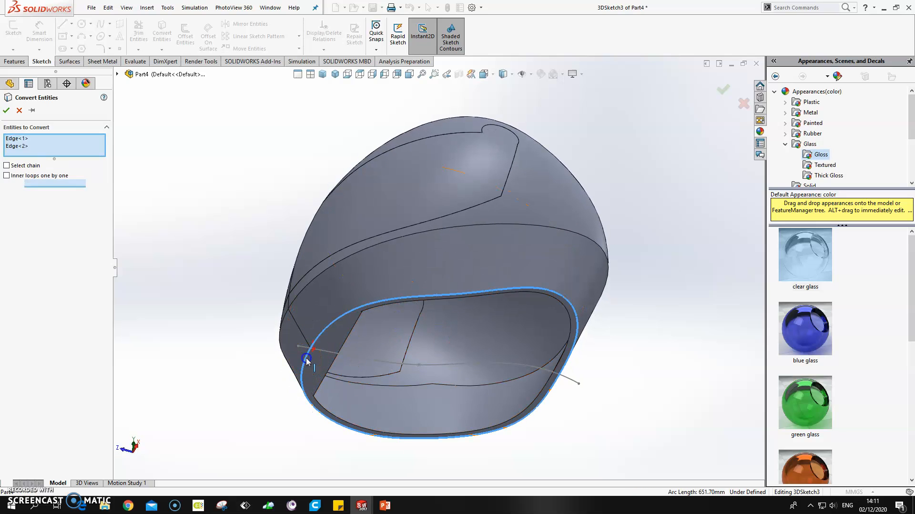
pyautogui.click(6, 111)
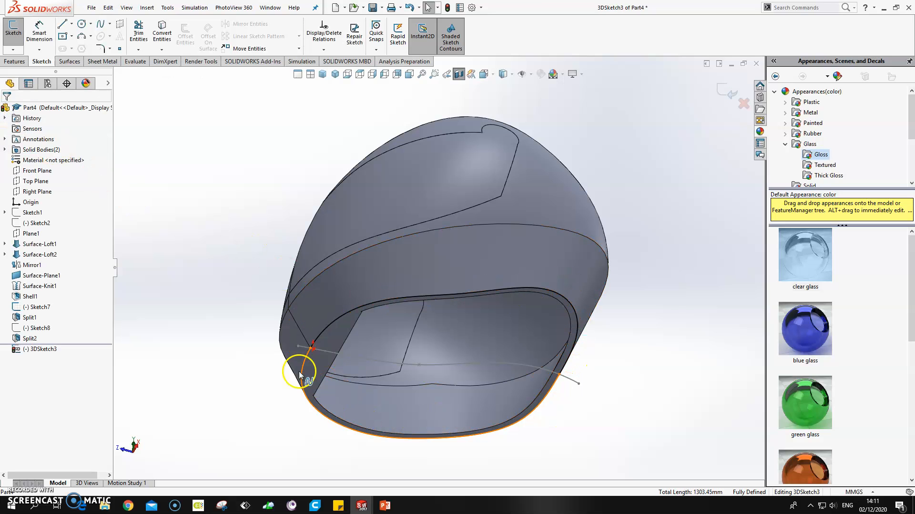
pyautogui.click(729, 100)
pyautogui.moveTo(649, 357); pyautogui.dragTo(581, 338, button='middle')
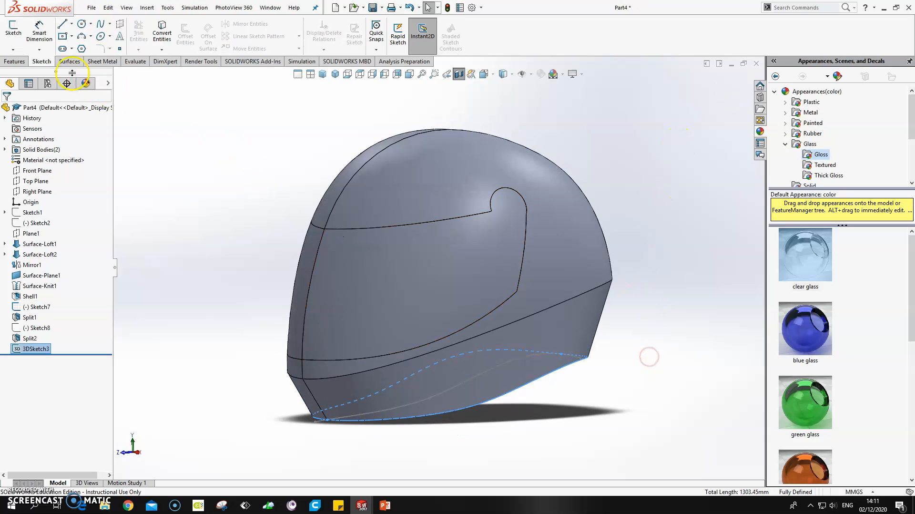
pyautogui.click(71, 36)
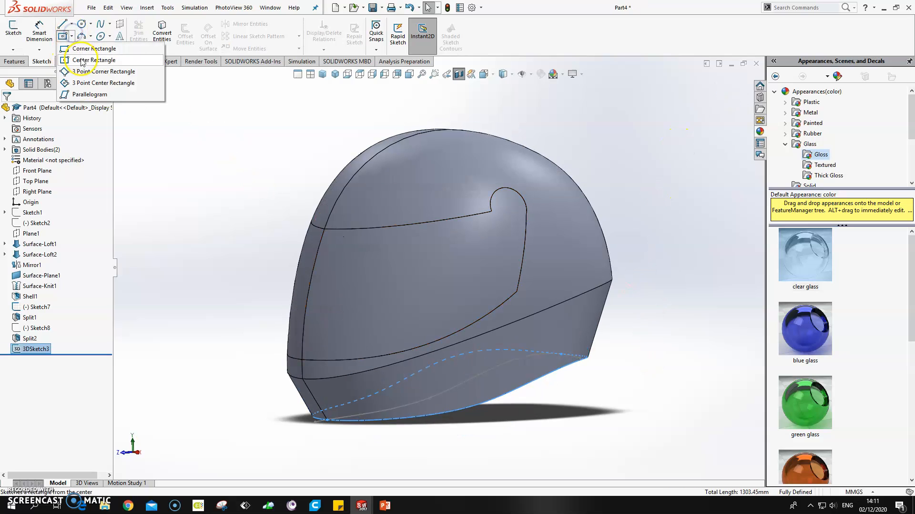
pyautogui.click(82, 61)
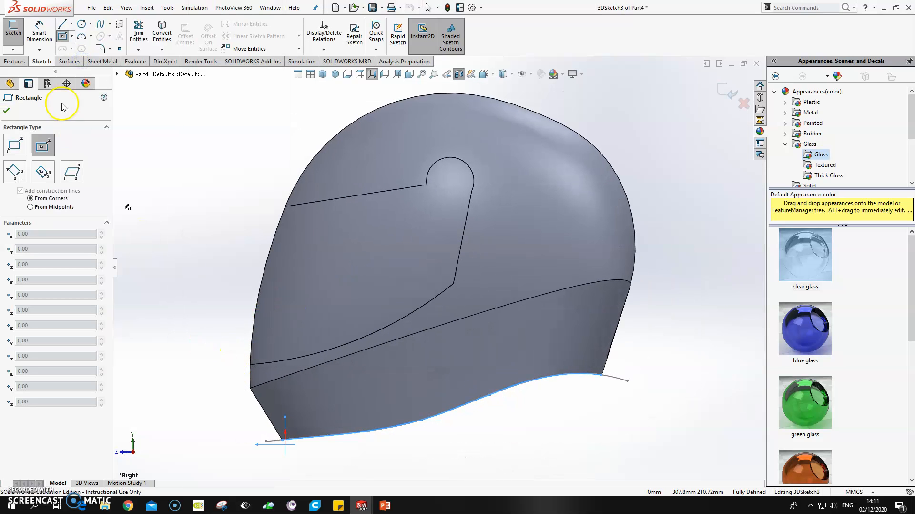
pyautogui.click(15, 50)
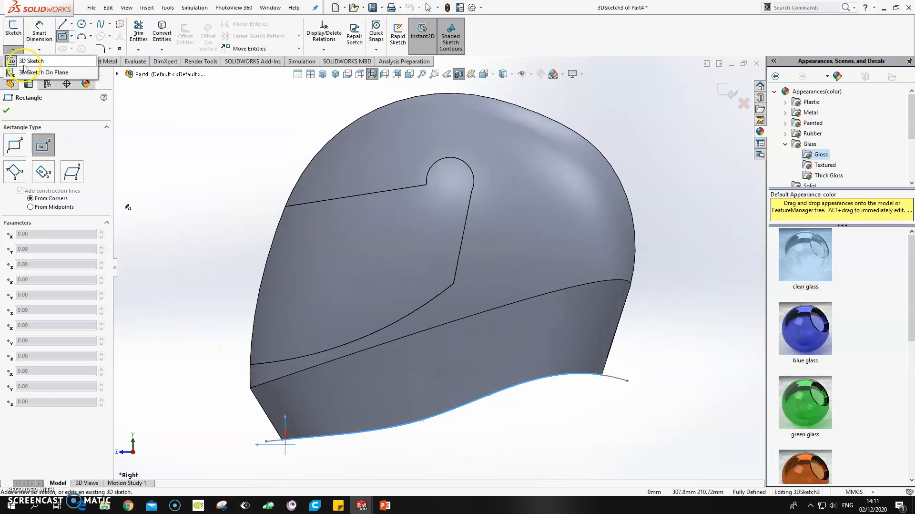
pyautogui.click(21, 61)
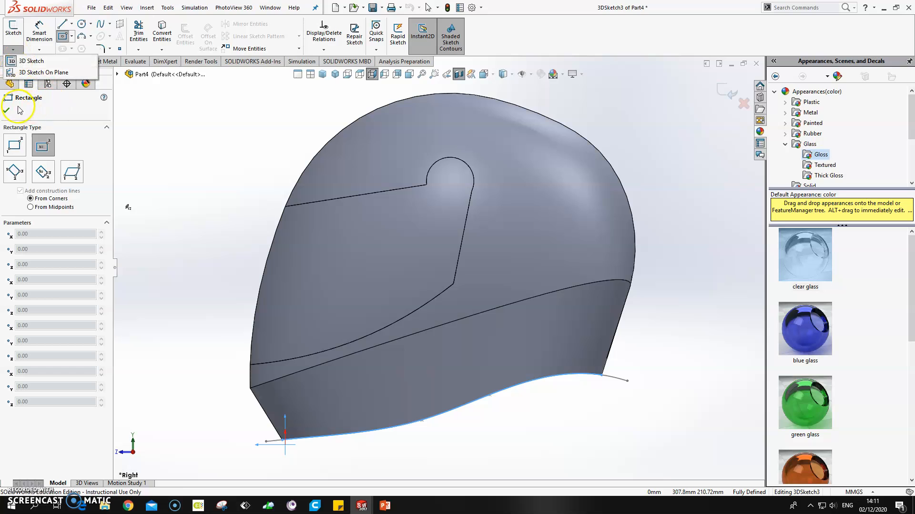
pyautogui.click(723, 91)
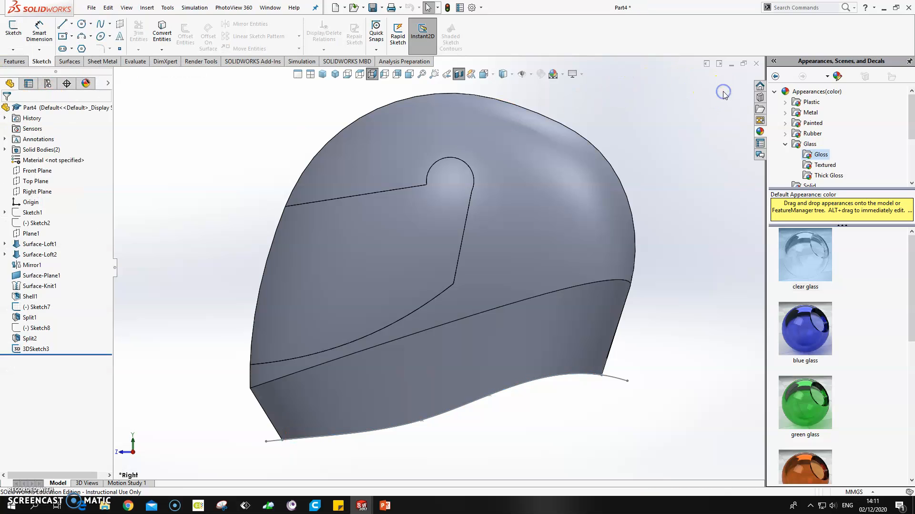
# Sketch a center rectangle about 24 by 11 mm on the Right Plane, just behind the helmet's rear lower corner
pyautogui.click(64, 37)
pyautogui.click(125, 79)
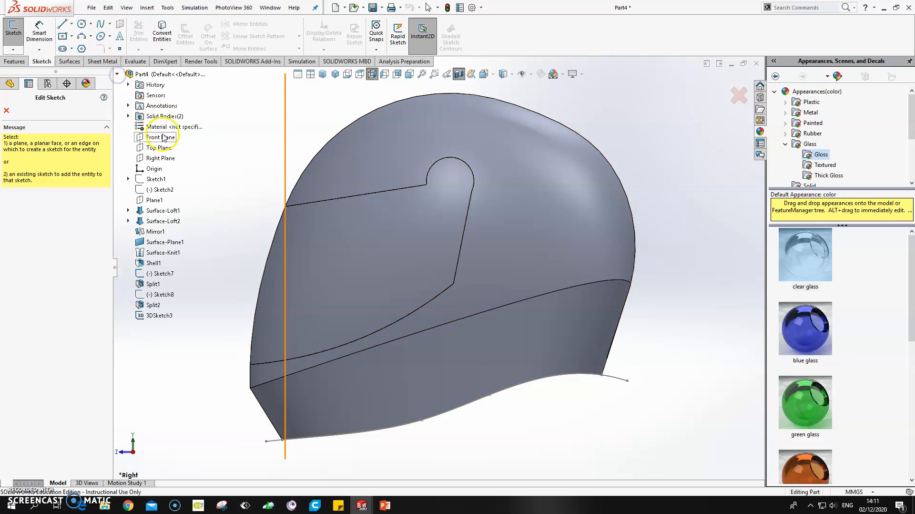
pyautogui.click(160, 159)
pyautogui.scroll(-3, 625, 358)
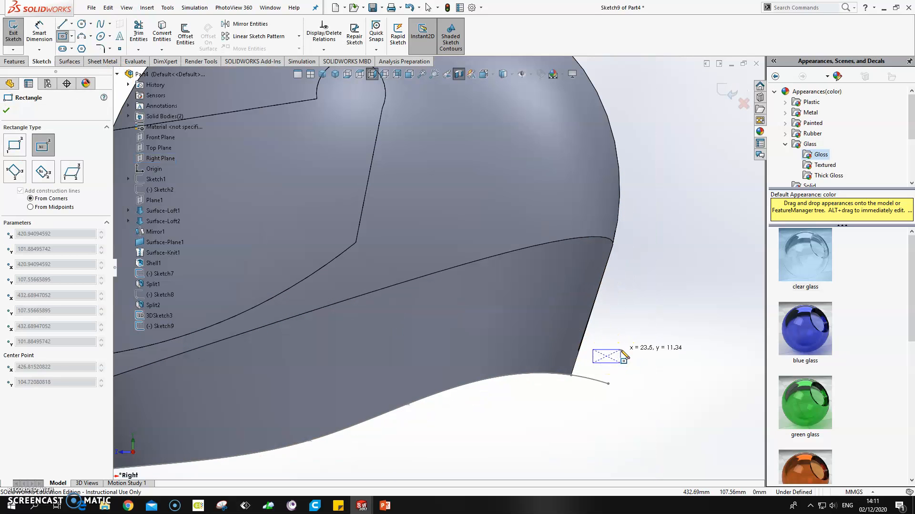
pyautogui.click(622, 356)
pyautogui.press('Escape')
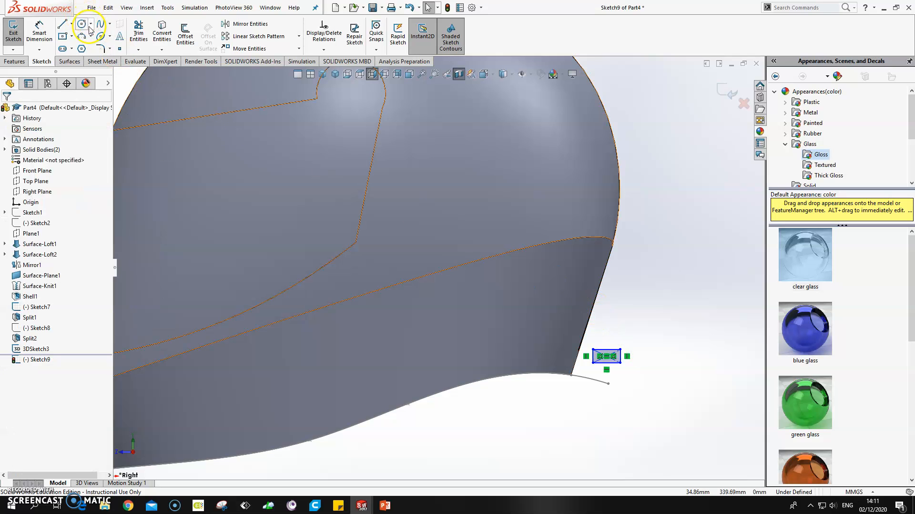
# Draw a circle of about 5.7 mm radius centred on the midpoint of the rectangle's rear vertical edge
pyautogui.click(82, 29)
pyautogui.scroll(-4, 692, 334)
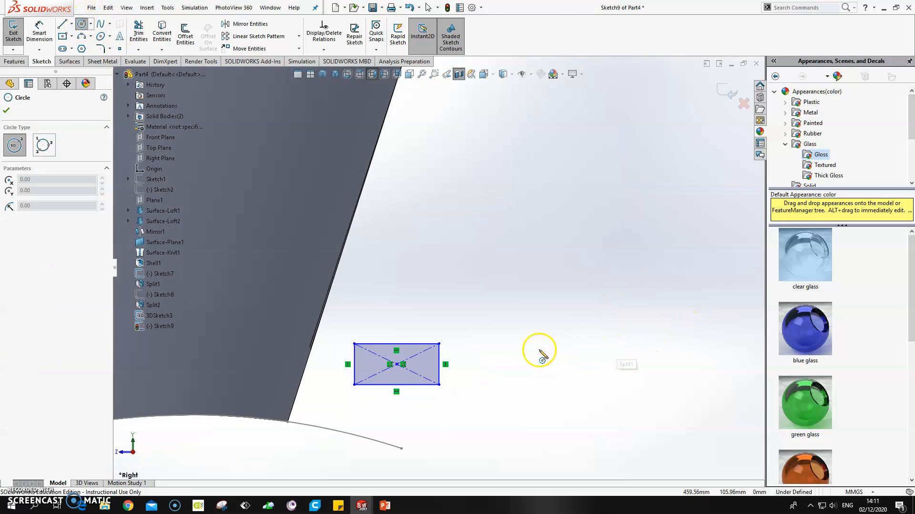
pyautogui.click(439, 363)
pyautogui.click(453, 349)
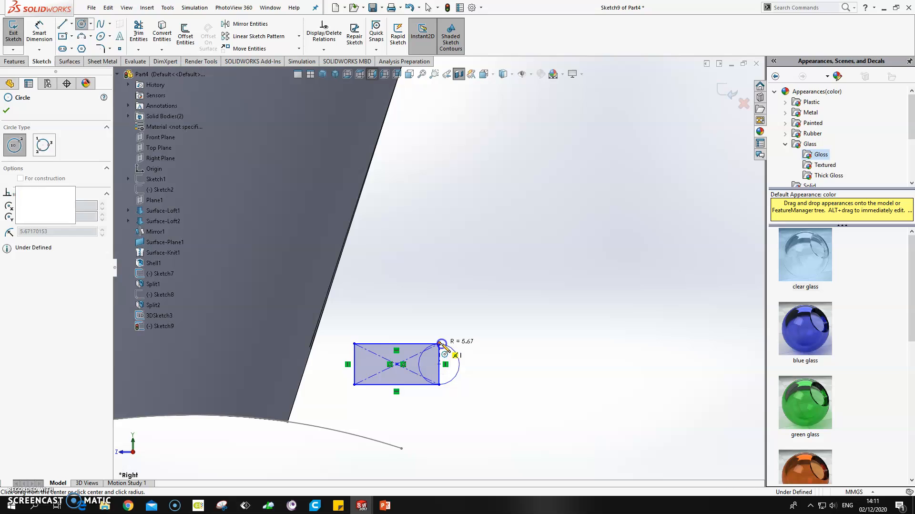
pyautogui.press('Escape')
# Trim the circle's inner half and the shared rectangle edge into one round-ended profile, and shorten it by moving its straight end inward
pyautogui.click(138, 32)
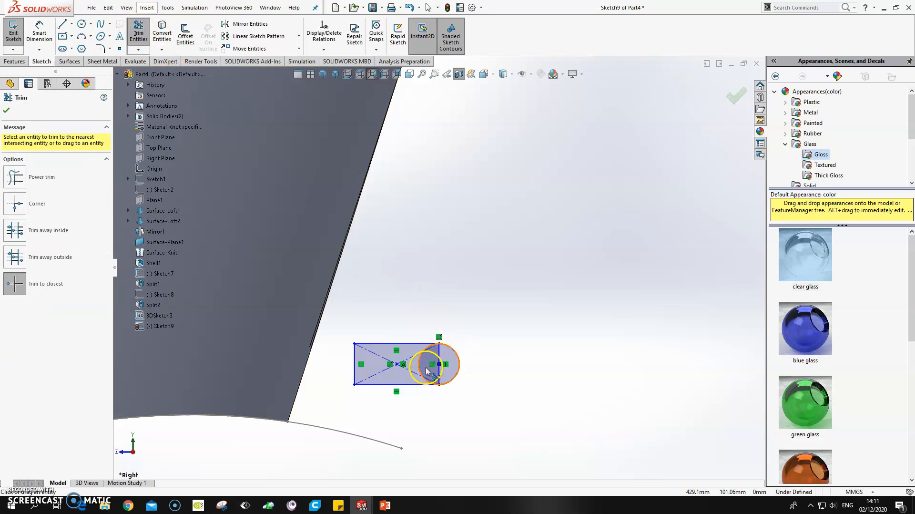
pyautogui.click(428, 347)
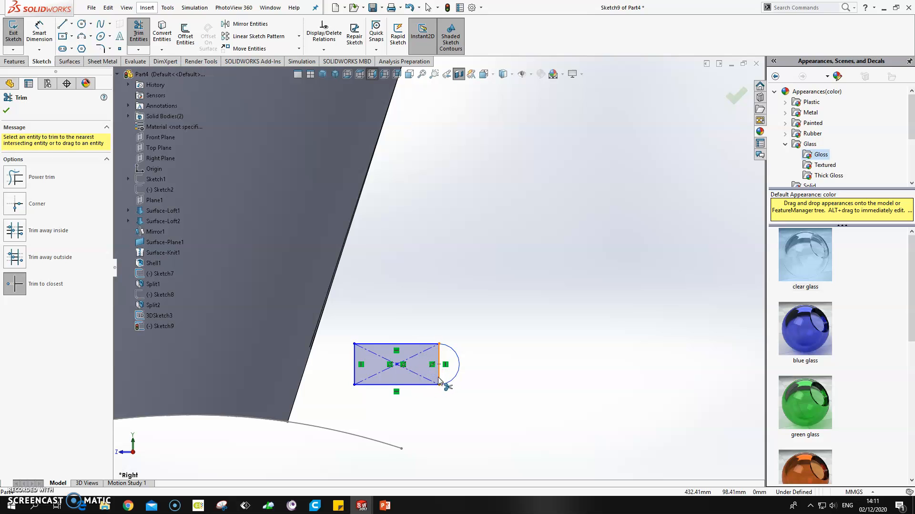
pyautogui.click(439, 379)
pyautogui.click(480, 261)
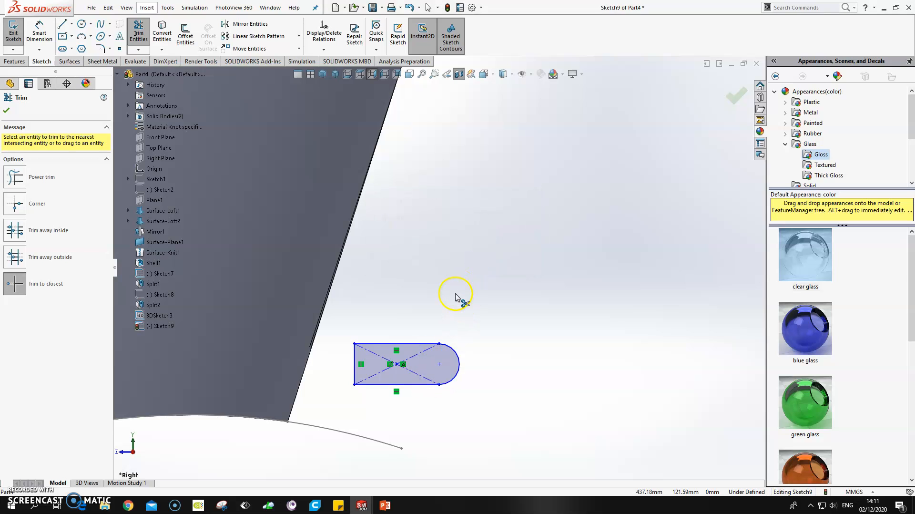
pyautogui.scroll(2, 455, 297)
pyautogui.press('Escape')
pyautogui.moveTo(383, 337); pyautogui.dragTo(407, 339)
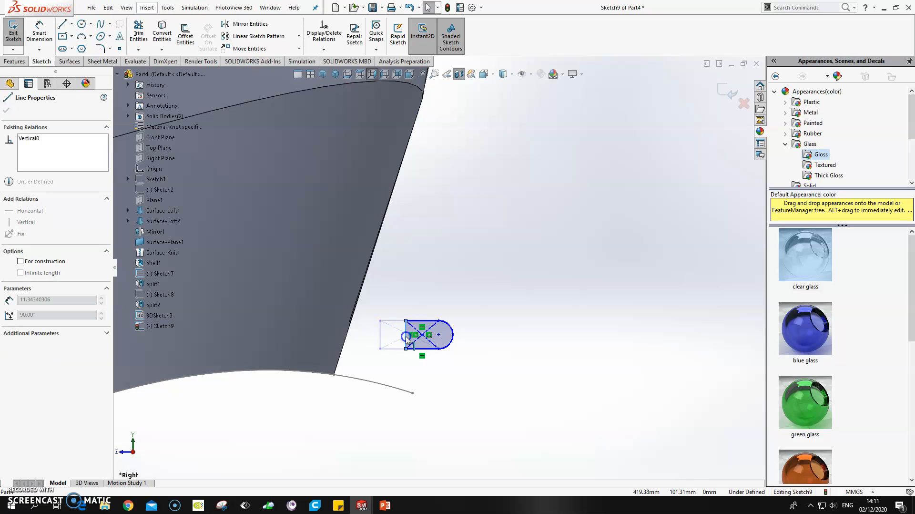
pyautogui.rightClick(387, 385)
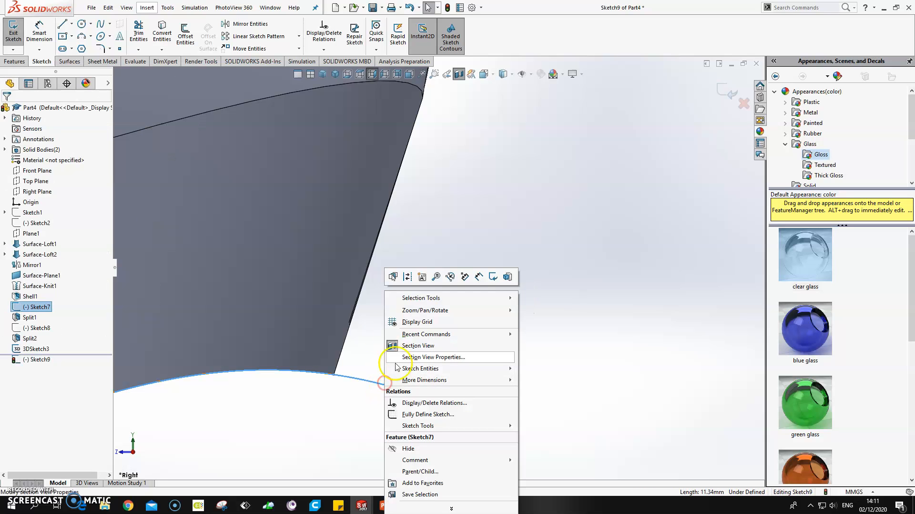
pyautogui.click(442, 245)
pyautogui.click(444, 241)
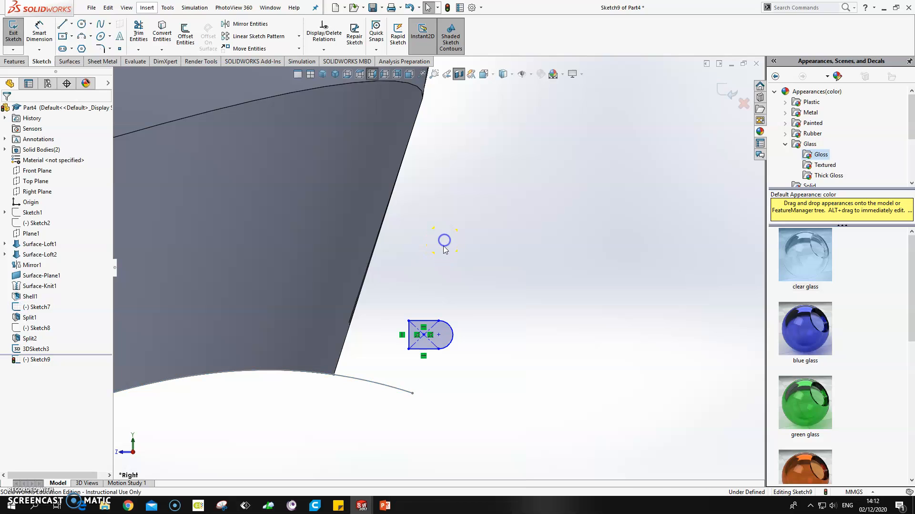
pyautogui.rightClick(378, 384)
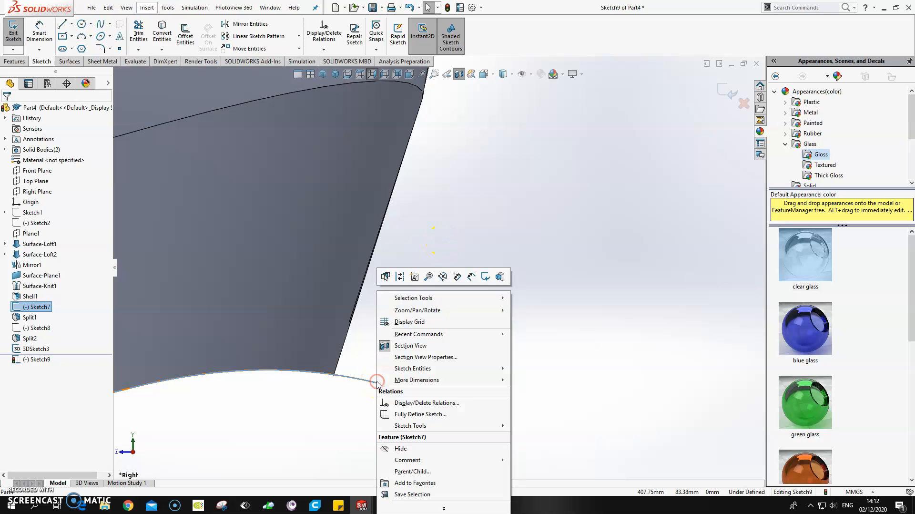
pyautogui.click(466, 222)
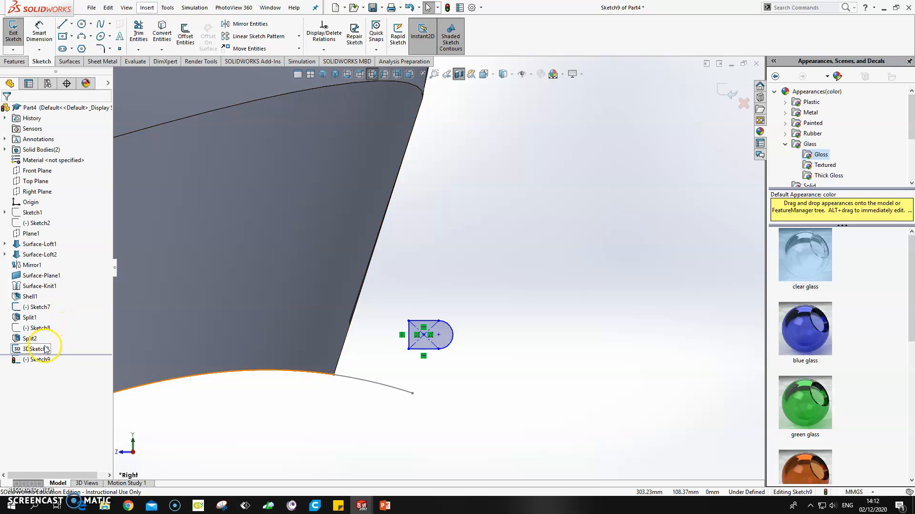
pyautogui.rightClick(40, 329)
pyautogui.click(48, 312)
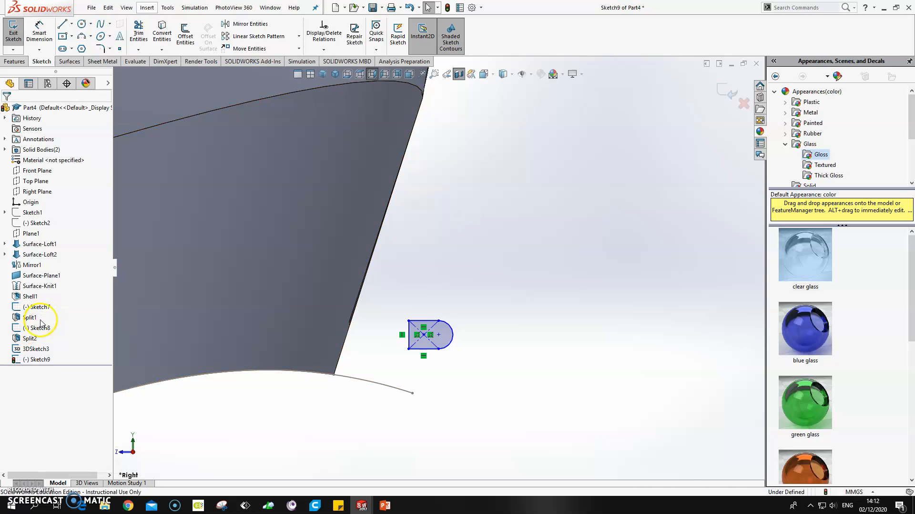
pyautogui.rightClick(40, 327)
pyautogui.click(48, 311)
# Add a Pierce relation between the profile's centre point and the 3D sketch curve around the helmet's bottom opening
pyautogui.moveTo(307, 378)
pyautogui.mouseDown(button='middle')
pyautogui.moveTo(375, 366)
pyautogui.moveTo(419, 333)
pyautogui.mouseUp(button='middle')
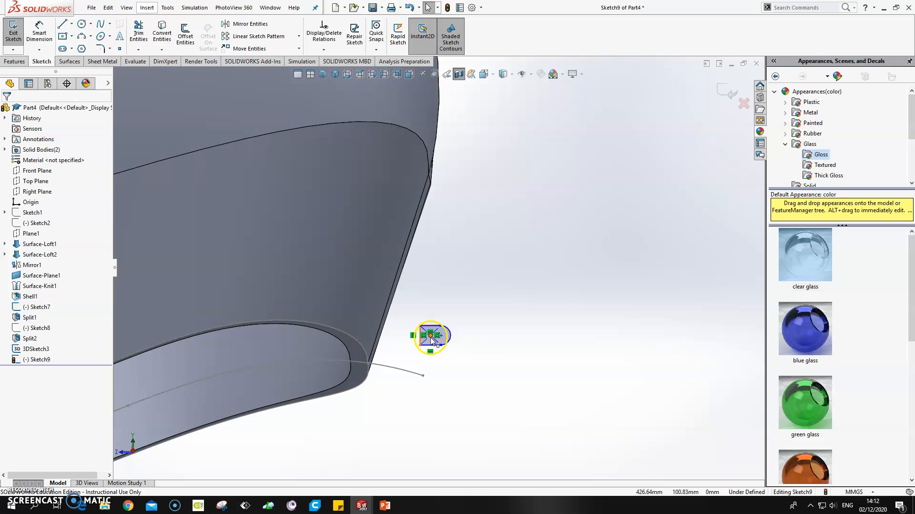
pyautogui.click(431, 337)
pyautogui.keyDown('ctrl'); pyautogui.click(350, 339); pyautogui.keyUp('ctrl')
pyautogui.click(14, 278)
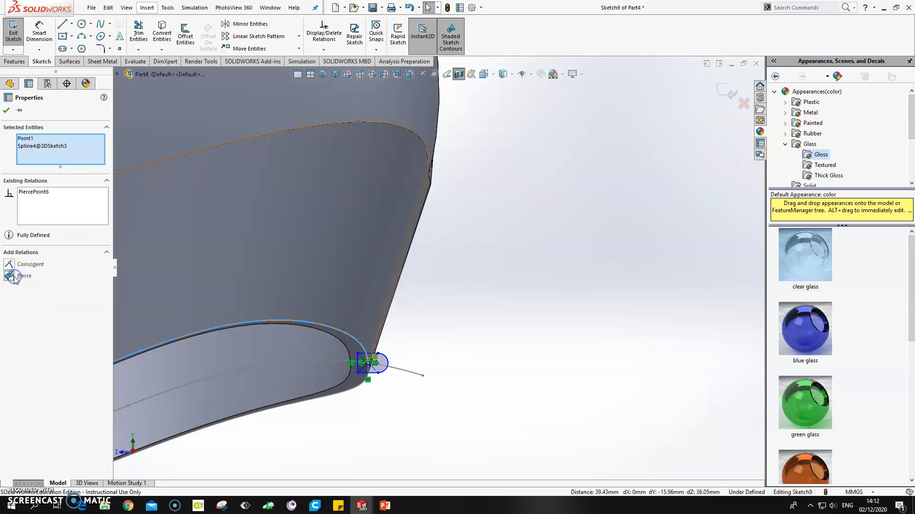
pyautogui.click(6, 109)
# Create a swept boss using the round-ended profile Sketch9 along the path 3DSketch3 around the bottom opening
pyautogui.scroll(3, 474, 351)
pyautogui.moveTo(449, 302); pyautogui.dragTo(456, 340, button='middle')
pyautogui.moveTo(472, 248); pyautogui.dragTo(378, 128, button='middle')
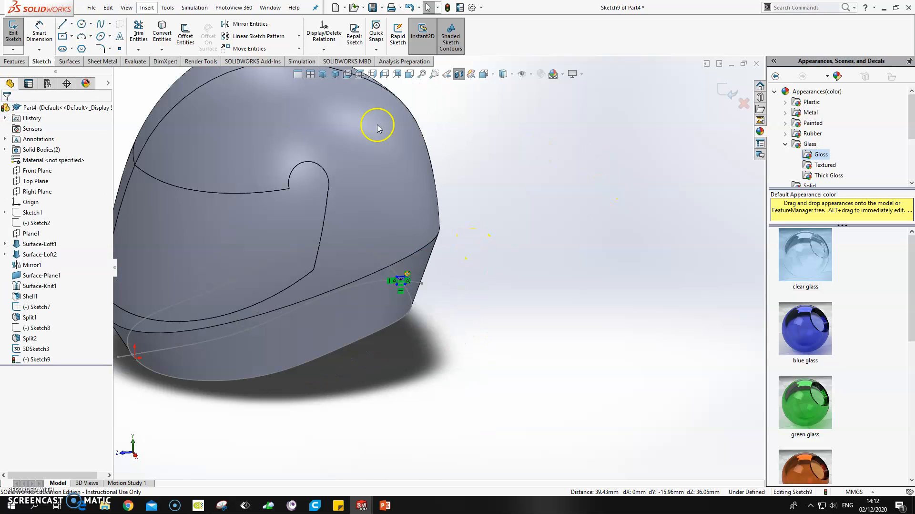
pyautogui.click(15, 62)
pyautogui.click(95, 23)
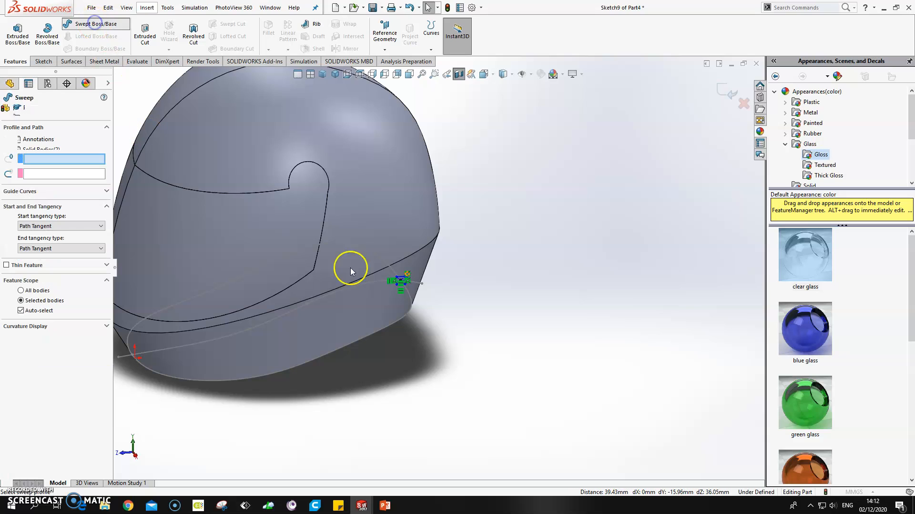
pyautogui.moveTo(475, 344); pyautogui.dragTo(448, 331, button='middle')
pyautogui.click(452, 303)
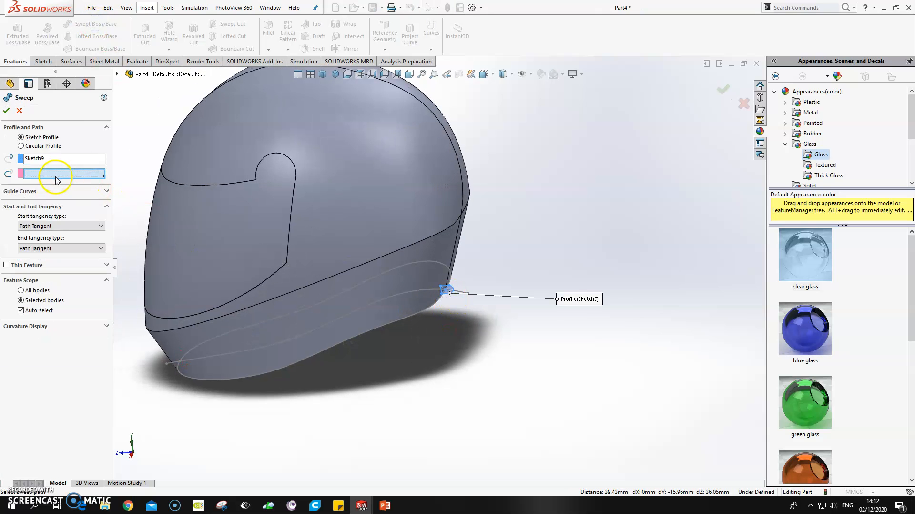
pyautogui.click(117, 74)
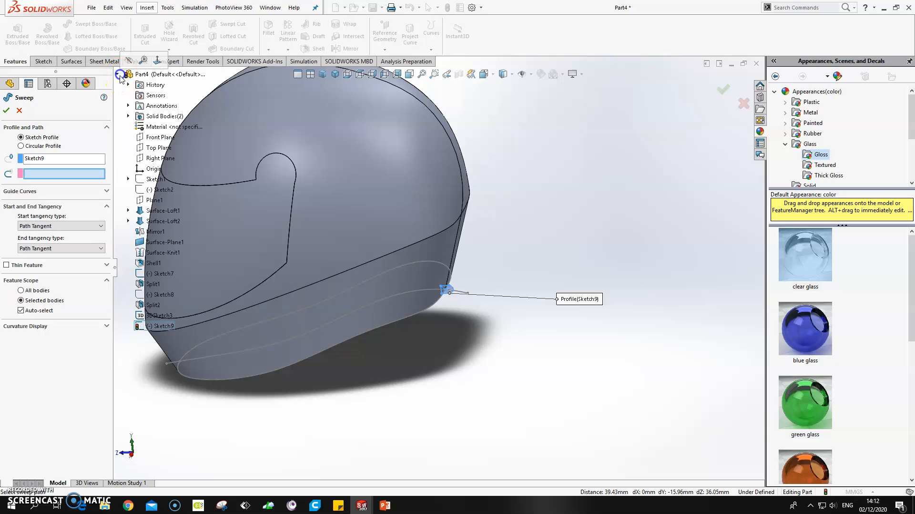
pyautogui.click(159, 315)
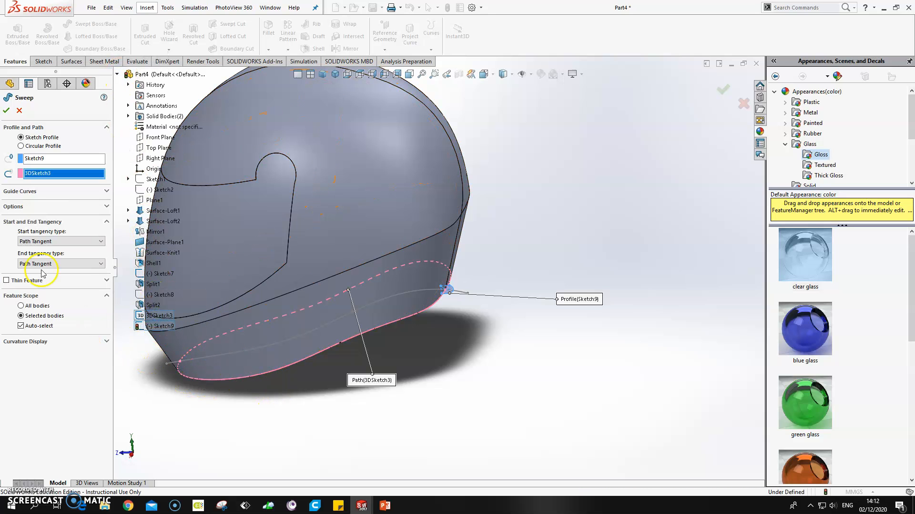
pyautogui.click(8, 111)
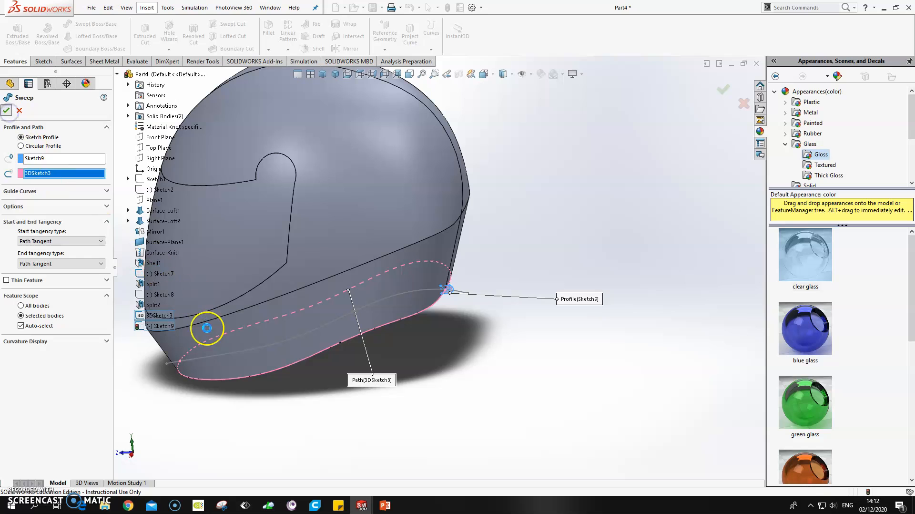
# Hide Sketch7, the curve crossing the helmet's bottom opening
pyautogui.click(393, 377)
pyautogui.moveTo(393, 377); pyautogui.dragTo(369, 374, button='middle')
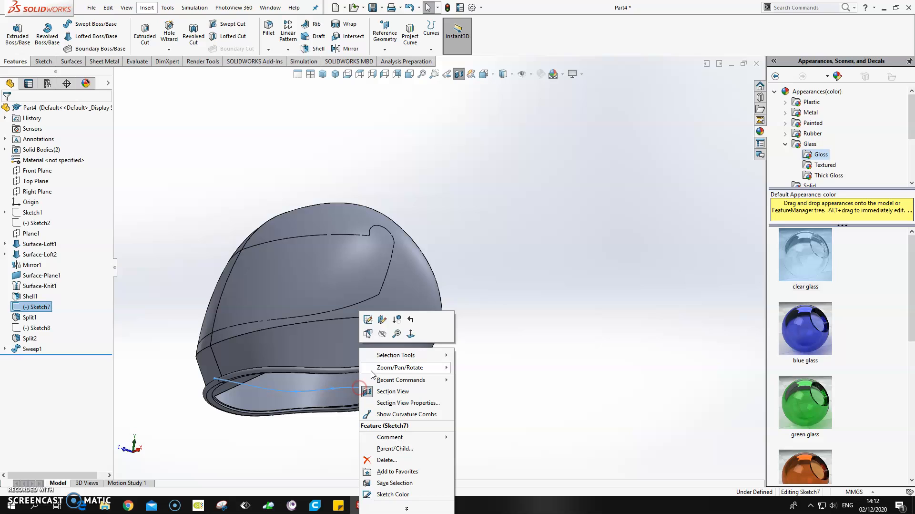
pyautogui.click(382, 333)
# Try to apply the clear glass appearance to the visor
pyautogui.moveTo(466, 343); pyautogui.dragTo(467, 406, button='middle')
pyautogui.moveTo(794, 258); pyautogui.dragTo(270, 312)
pyautogui.click(513, 253)
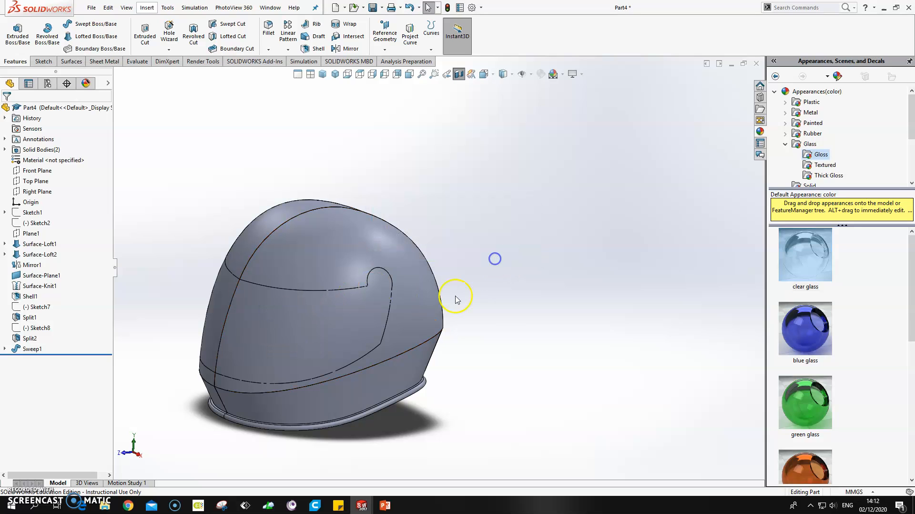
# Edit the edge trim sweep and turn off Merge result so the trim is a separate body
pyautogui.click(10, 150)
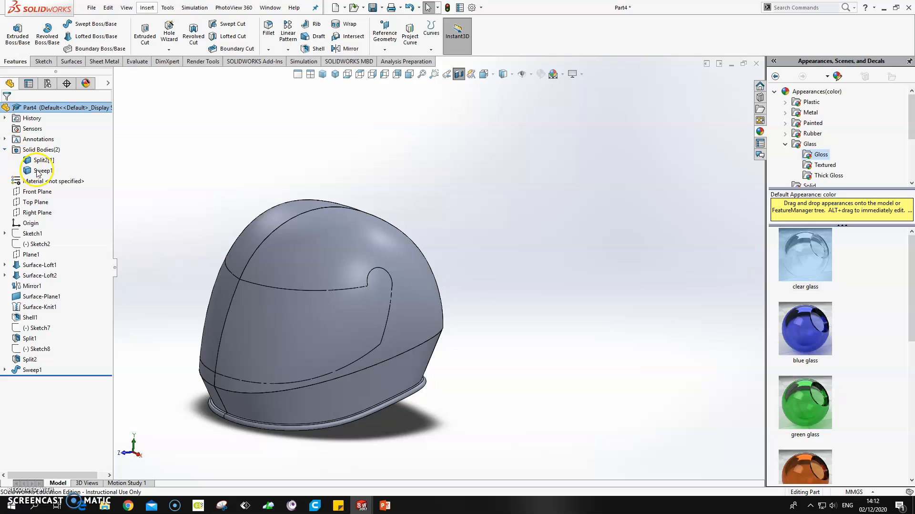
pyautogui.rightClick(27, 370)
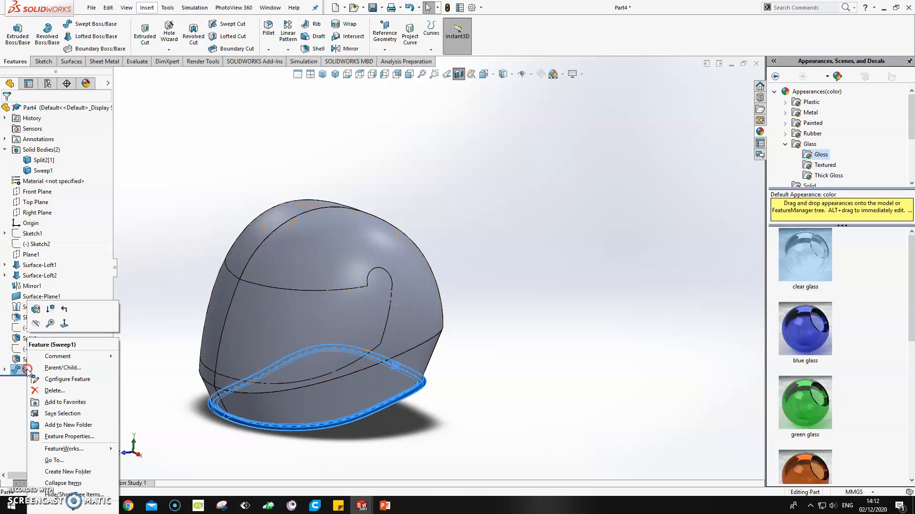
pyautogui.click(35, 309)
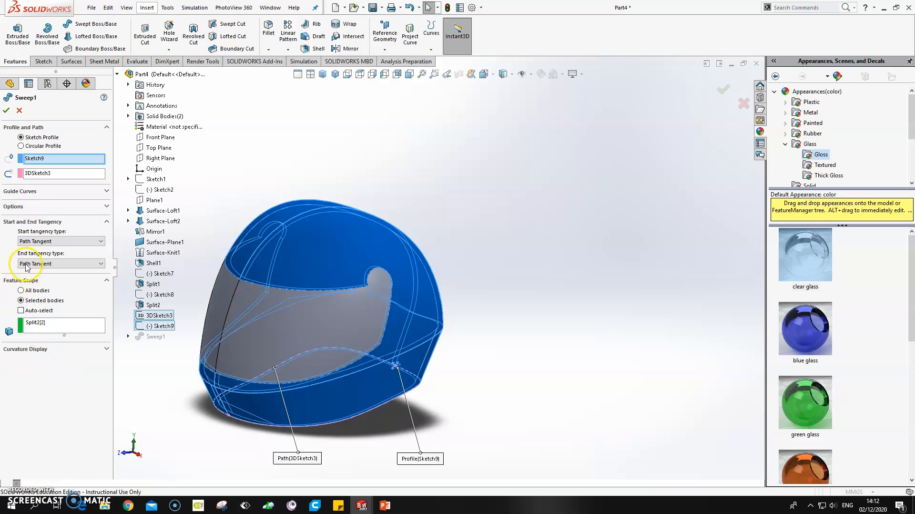
pyautogui.click(36, 206)
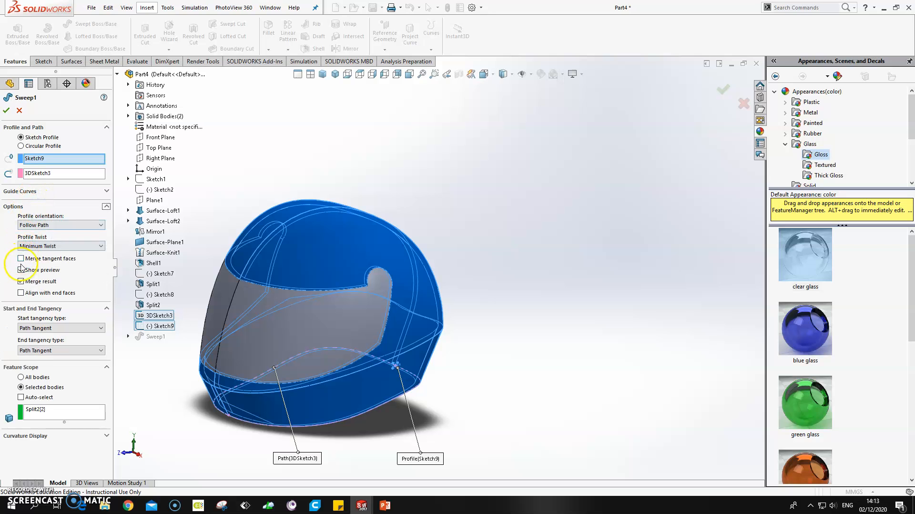
pyautogui.click(21, 281)
pyautogui.click(7, 111)
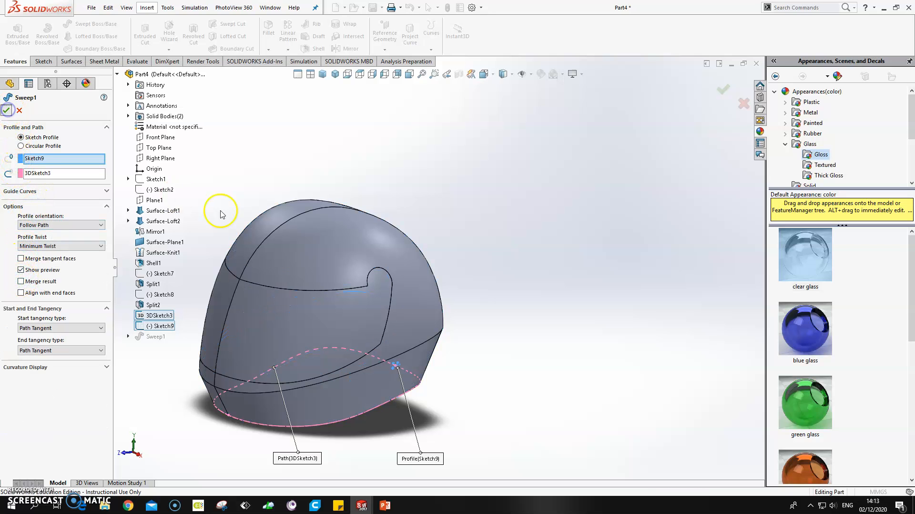
# Turn off the section view and apply the clear glass appearance to the visor body
pyautogui.moveTo(819, 279); pyautogui.dragTo(338, 326)
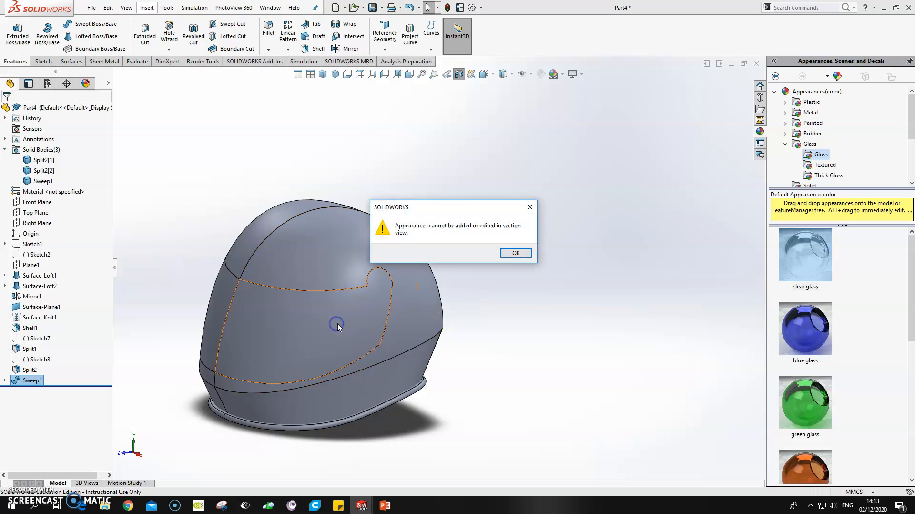
pyautogui.click(513, 254)
pyautogui.click(458, 74)
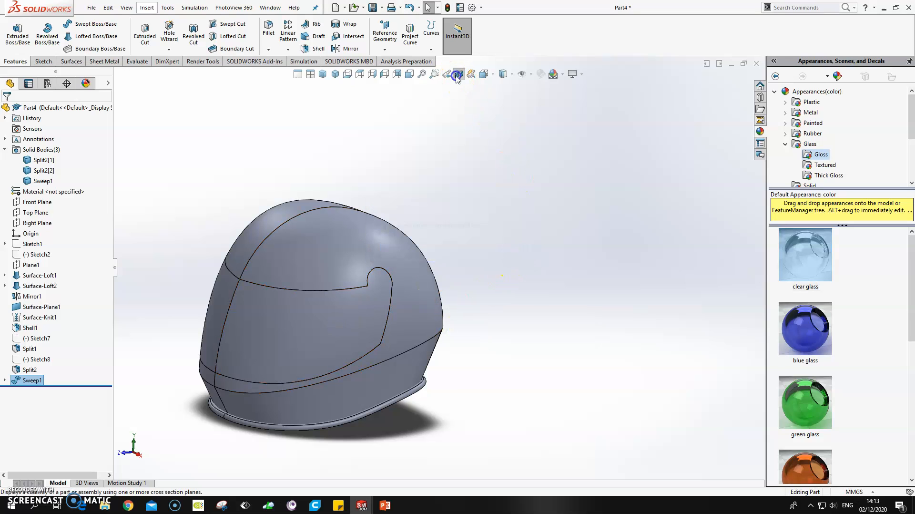
pyautogui.moveTo(798, 261); pyautogui.dragTo(245, 327)
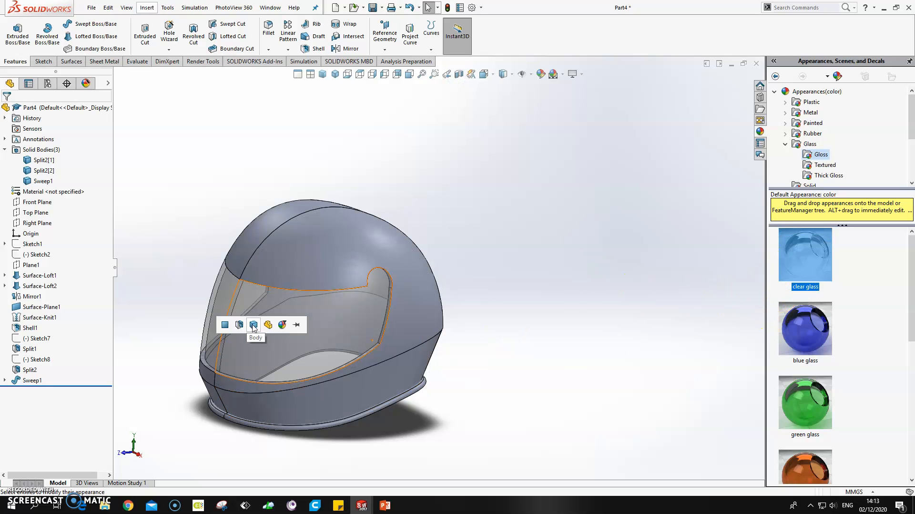
pyautogui.click(253, 325)
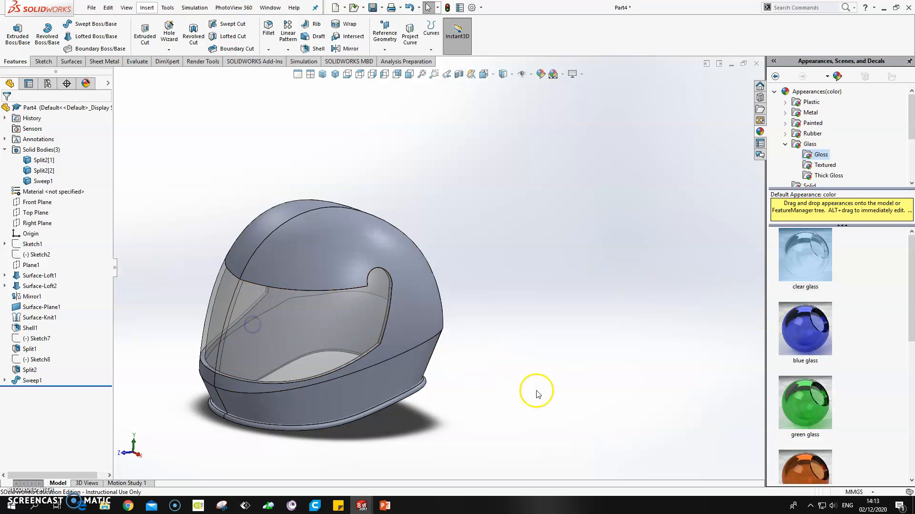
# Apply the red high gloss plastic appearance to the main helmet shell body
pyautogui.click(786, 102)
pyautogui.click(816, 102)
pyautogui.scroll(-2, 806, 319)
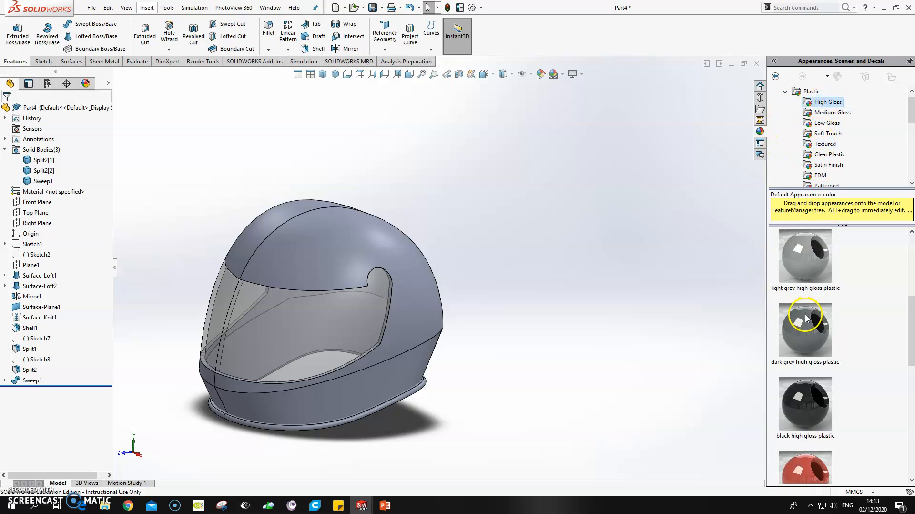
pyautogui.scroll(-2, 806, 318)
pyautogui.moveTo(806, 367); pyautogui.dragTo(311, 268)
pyautogui.click(319, 267)
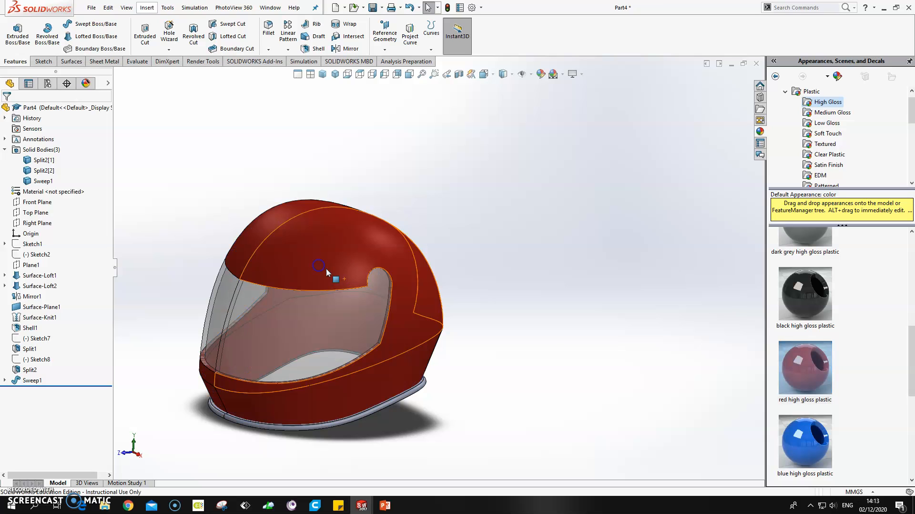
# Apply the yellow high gloss plastic appearance to the swept edge trim body and inspect the helmet from the front
pyautogui.scroll(-3, 817, 392)
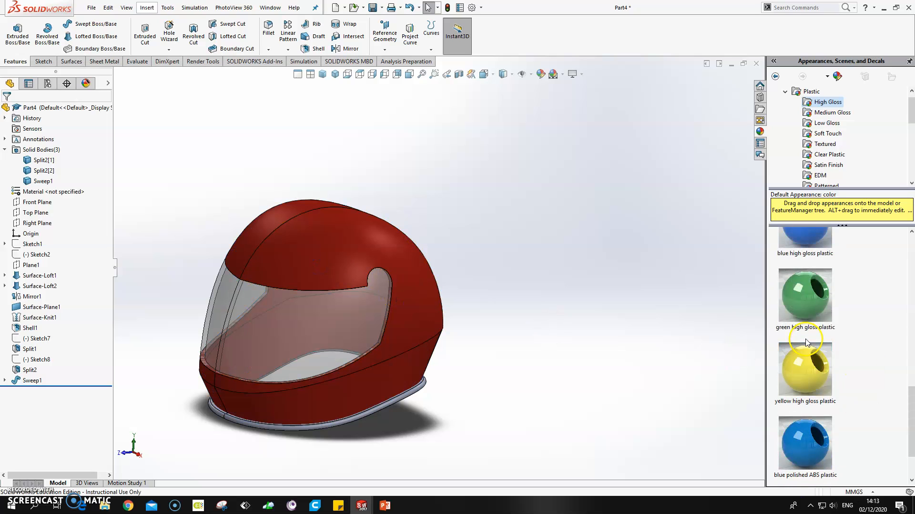
pyautogui.moveTo(809, 371); pyautogui.dragTo(399, 403)
pyautogui.click(393, 400)
pyautogui.moveTo(400, 350); pyautogui.dragTo(348, 408, button='middle')
pyautogui.moveTo(231, 319); pyautogui.dragTo(297, 266, button='middle')
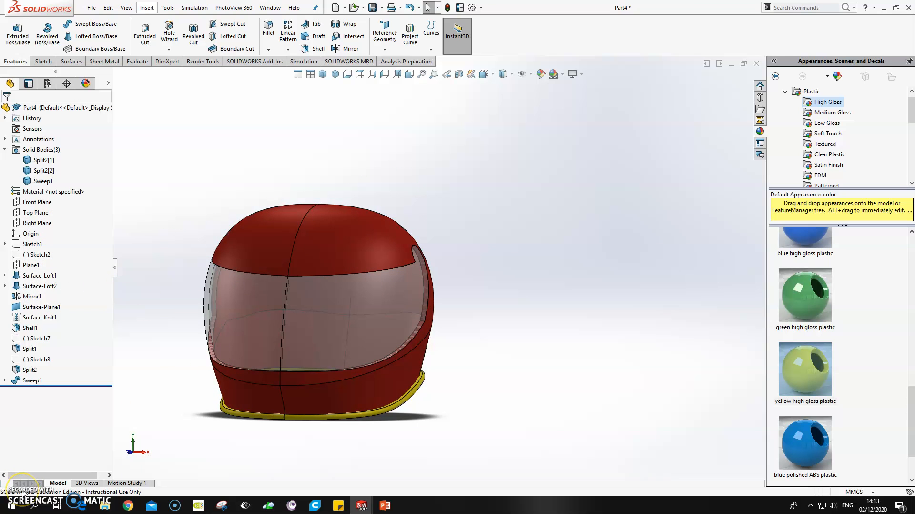